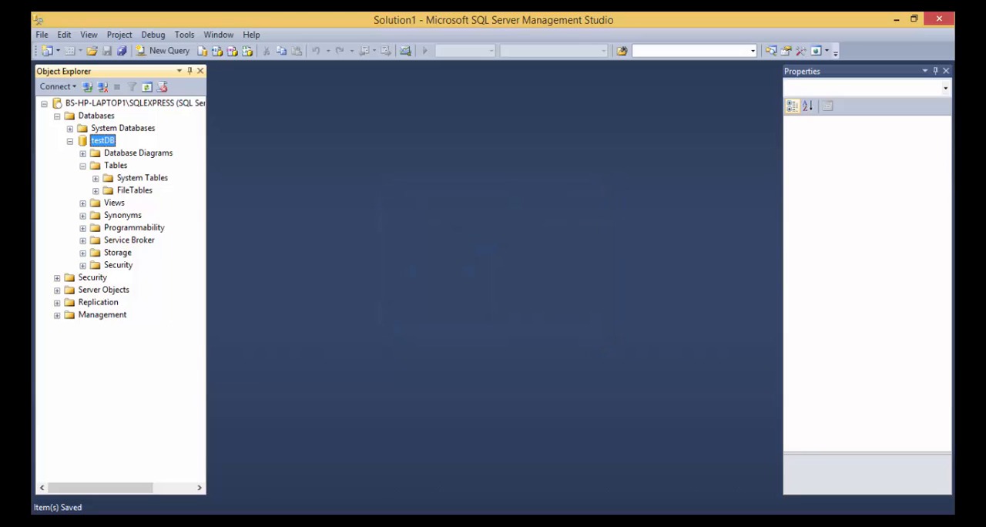
- Switch to BrightBuilder and create a blank BrightForms mobile/web application project saved as NewProject.bsp in Documents
left_click(300, 522)
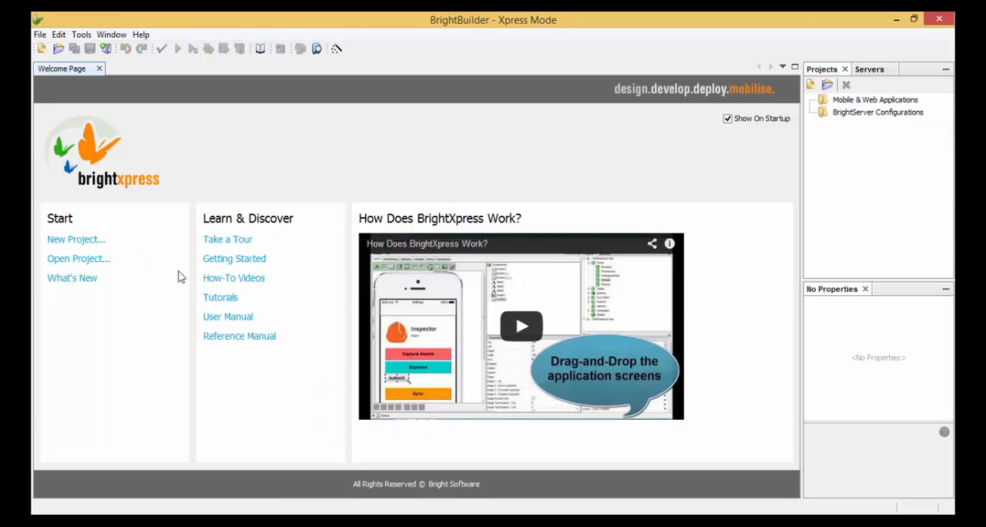
left_click(96, 242)
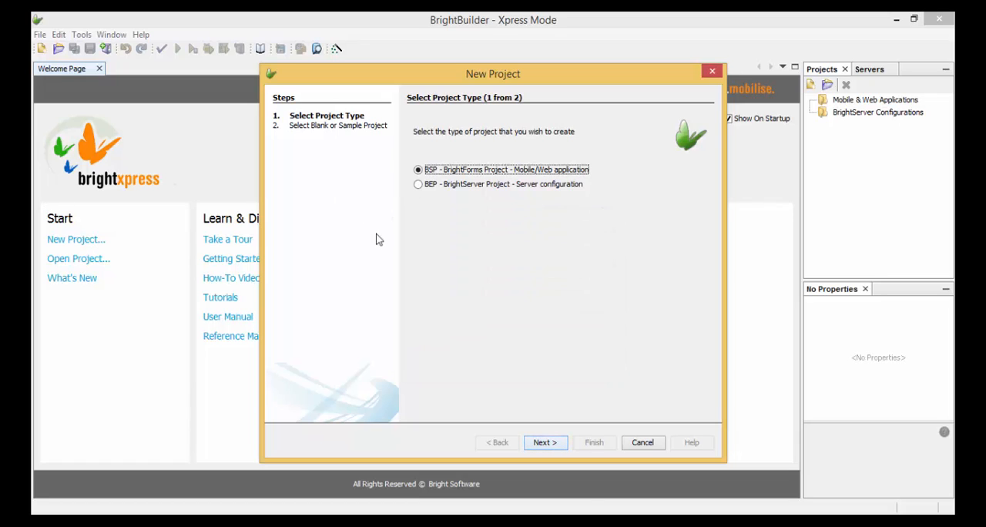
left_click(547, 445)
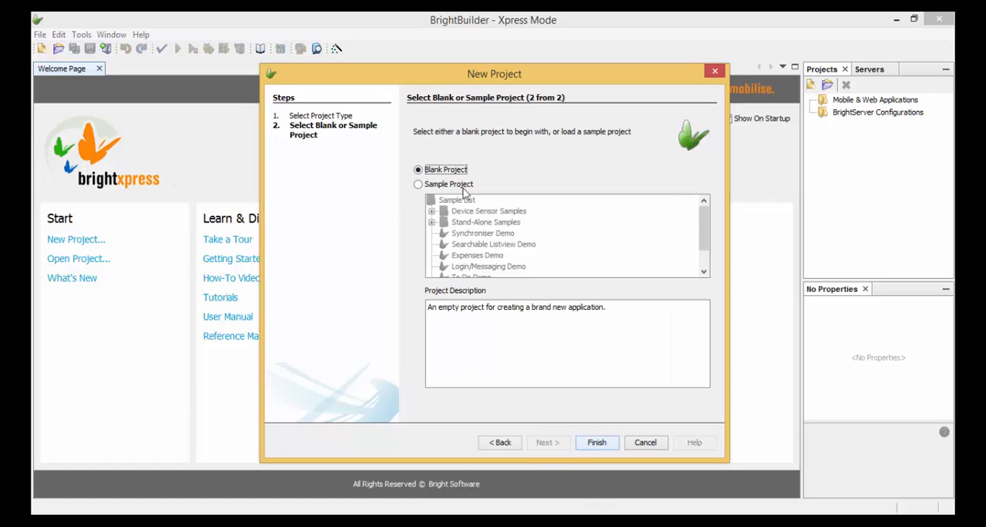
left_click(595, 445)
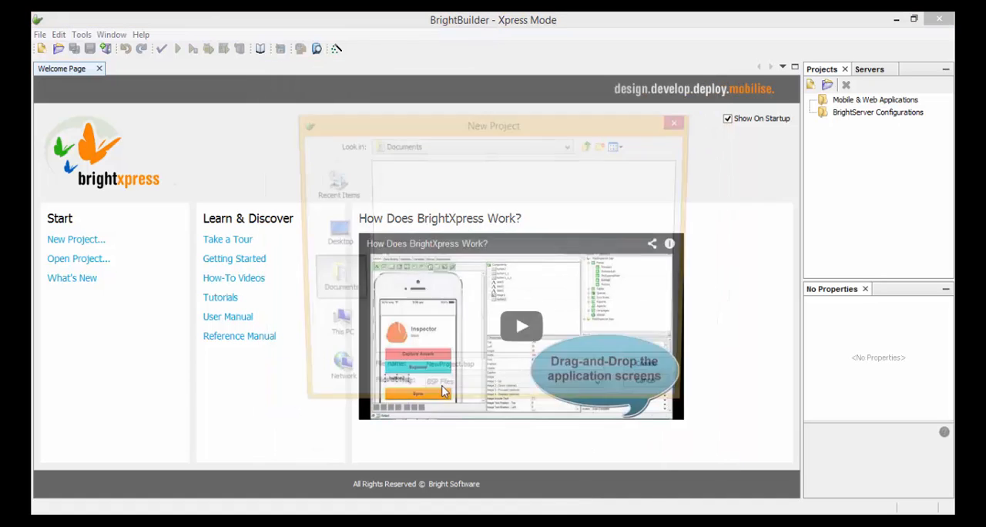
left_click(655, 375)
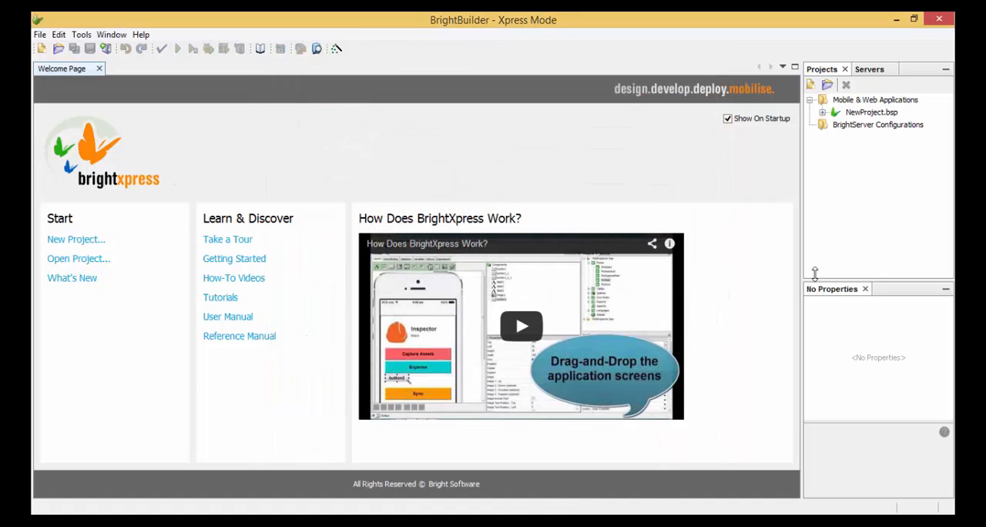
- Add a new table to NewProject.bsp and give it two new columns
left_click(823, 112)
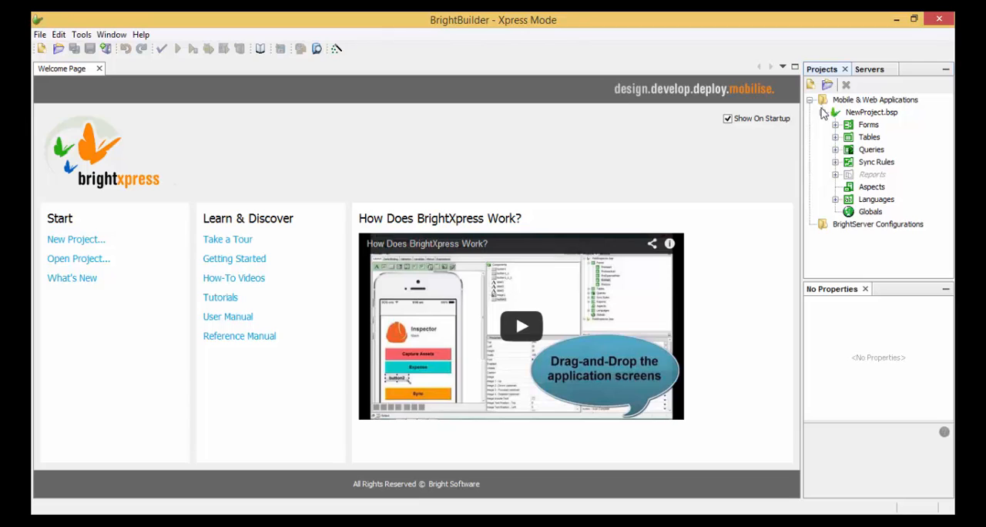
left_click(872, 138)
right_click(879, 141)
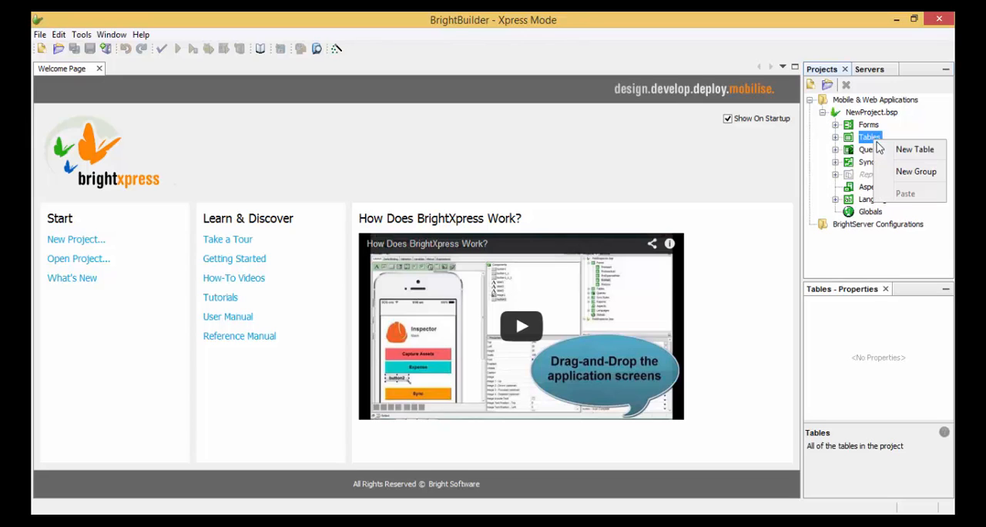
left_click(914, 150)
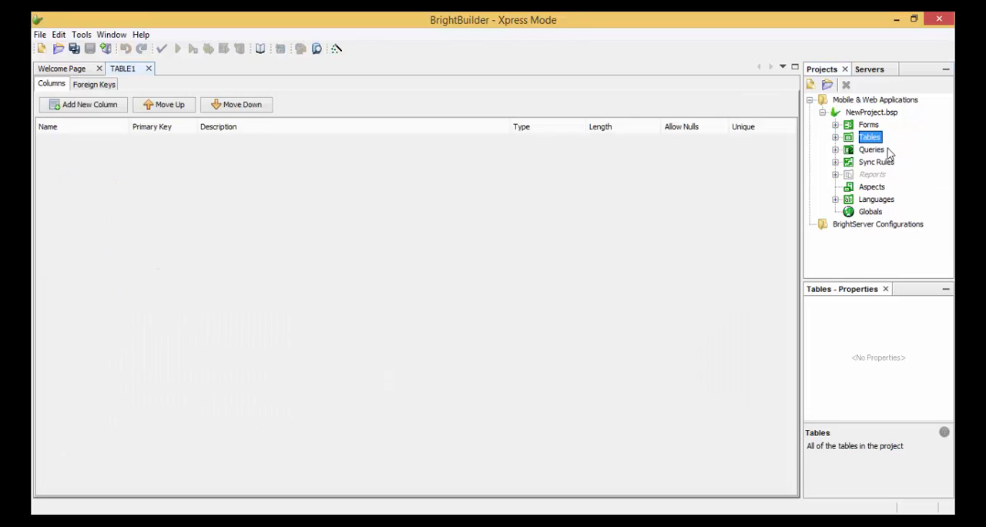
left_click(836, 138)
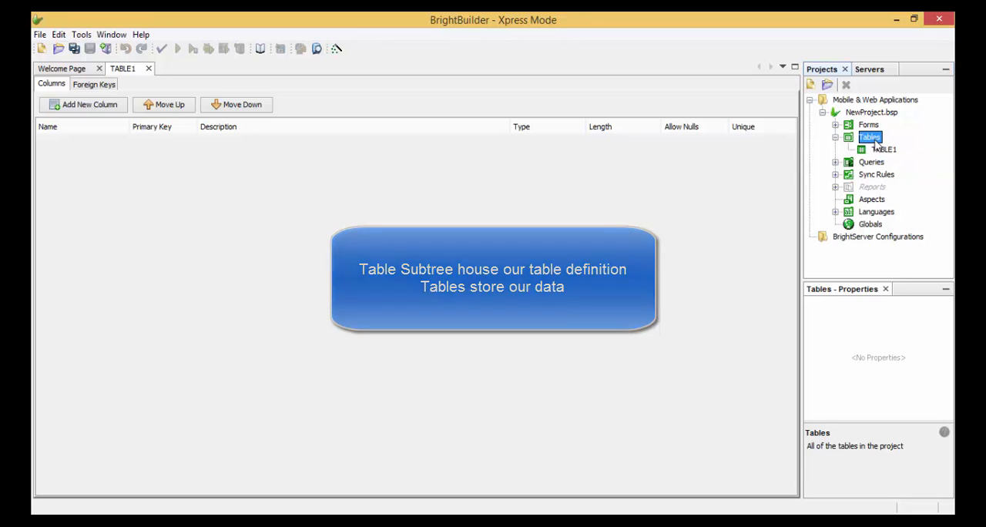
left_click(103, 107)
left_click(103, 106)
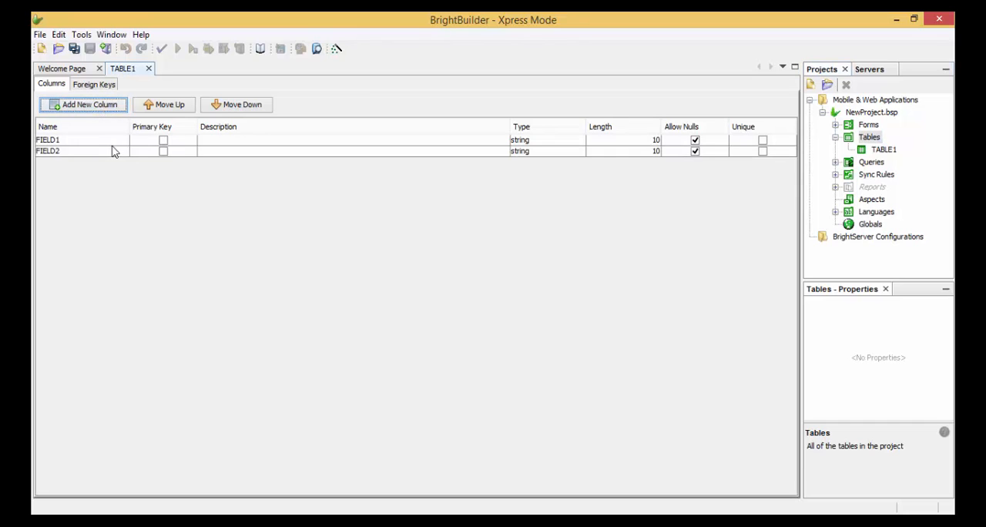
- Rename the table's first column to NAME and make it a primary key that does not allow nulls
double_click(115, 142)
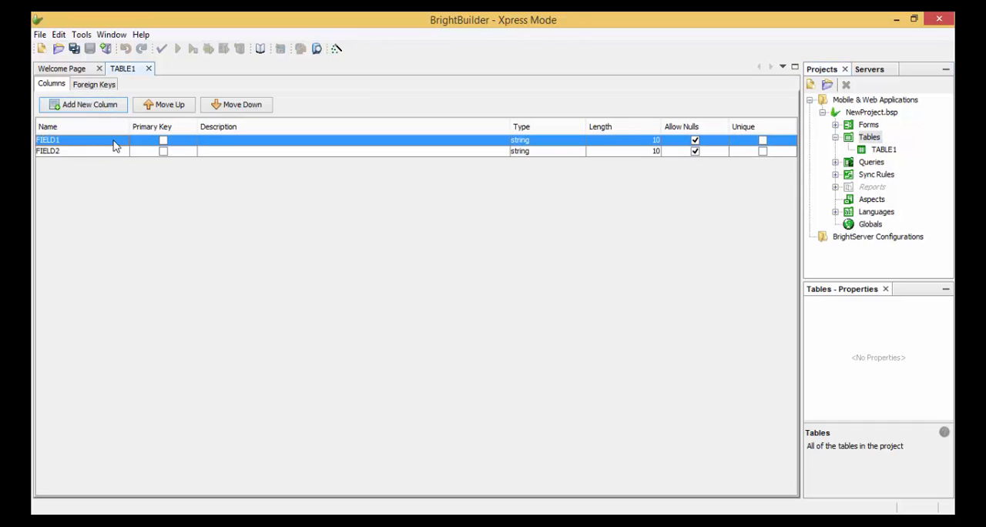
double_click(37, 145)
type("N")
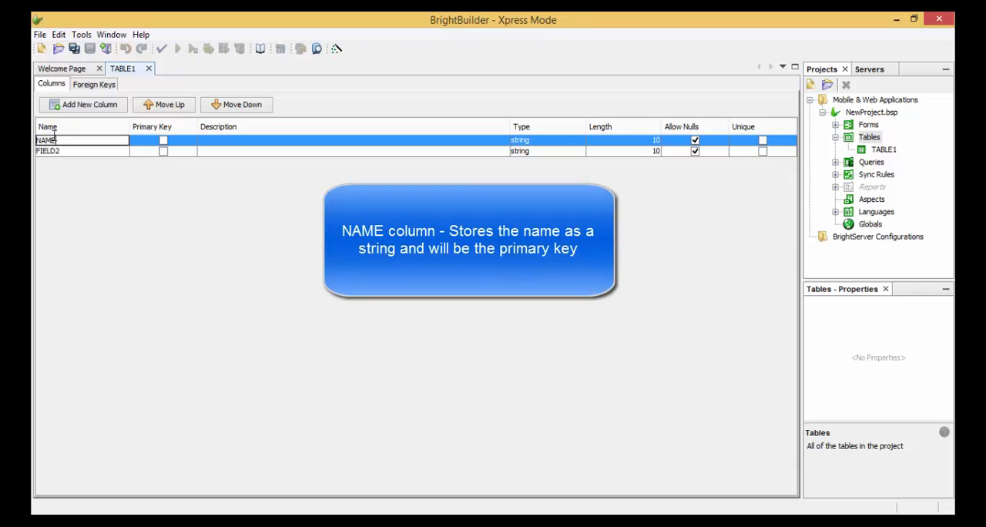
type("AME")
key("Return")
left_click(695, 140)
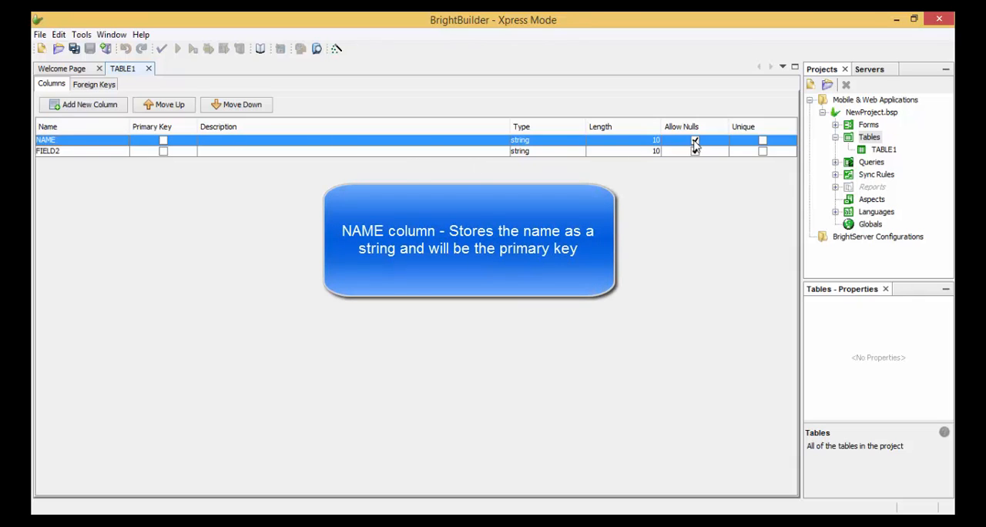
left_click(163, 142)
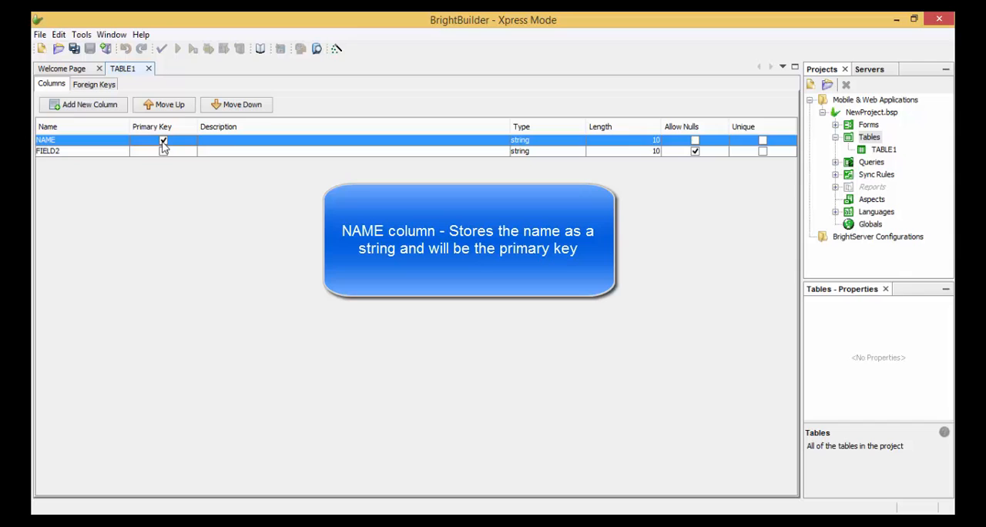
- Rename the table's second column to PHONE_NUMBER
double_click(117, 151)
key("BackSpace")
key("BackSpace")
key("BackSpace")
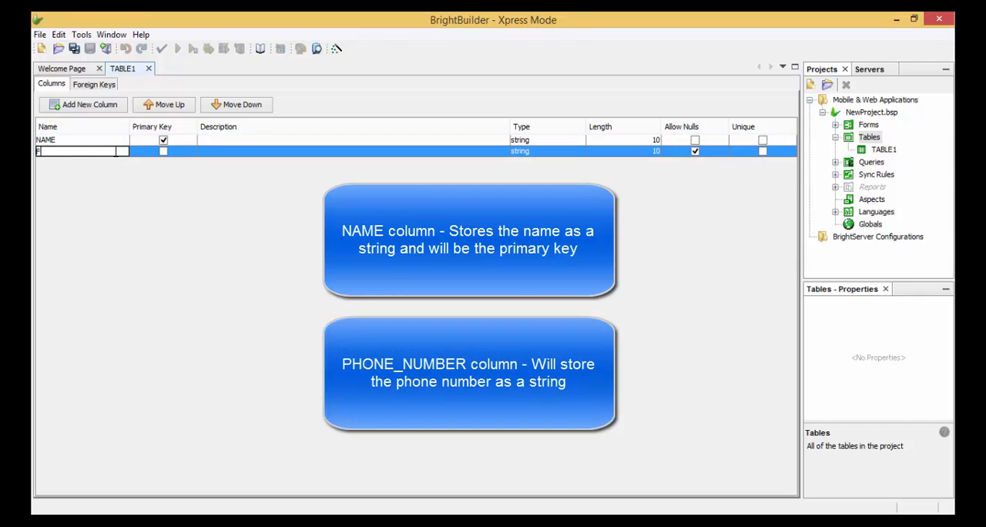
type("PHONE_NUMBER")
key("Return")
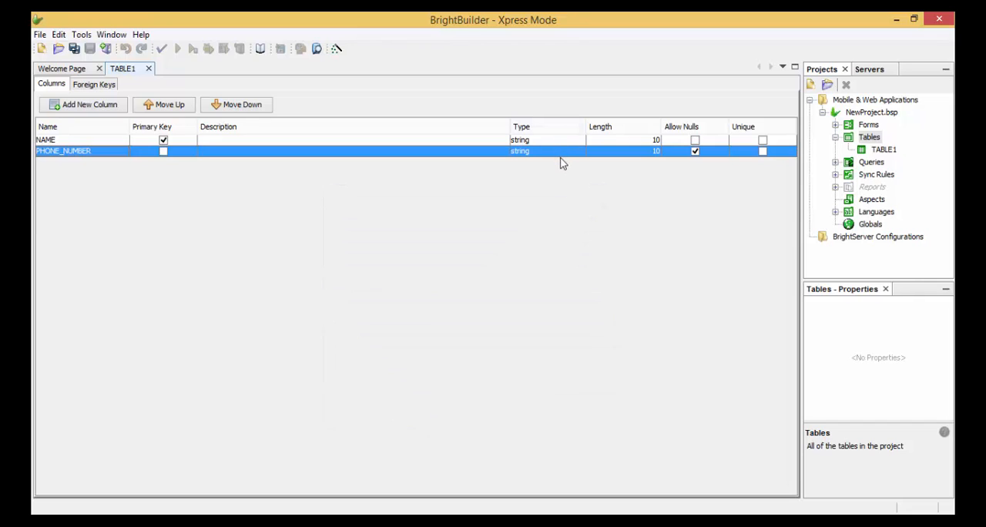
- Create a new query in the project with TABLE1 as its parent table
left_click(874, 165)
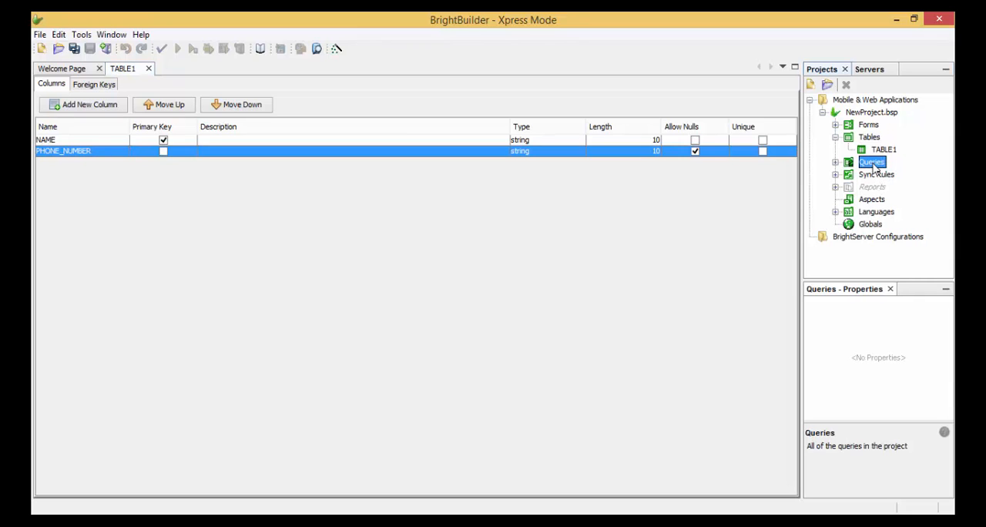
right_click(875, 168)
left_click(890, 171)
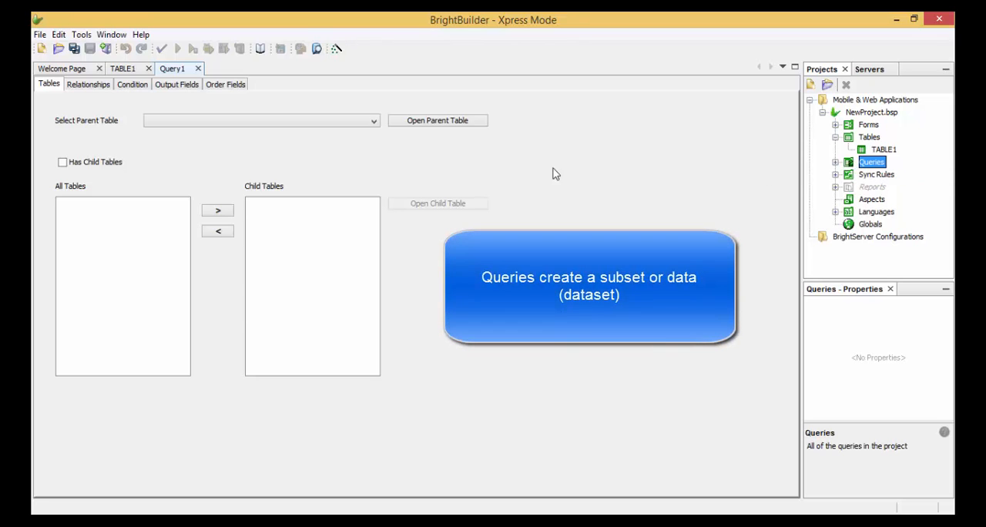
left_click(374, 121)
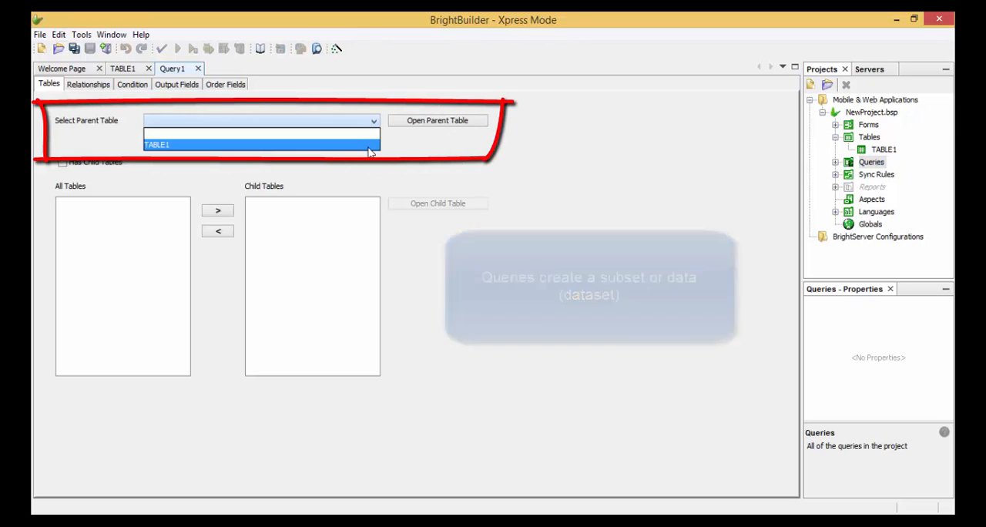
left_click(370, 145)
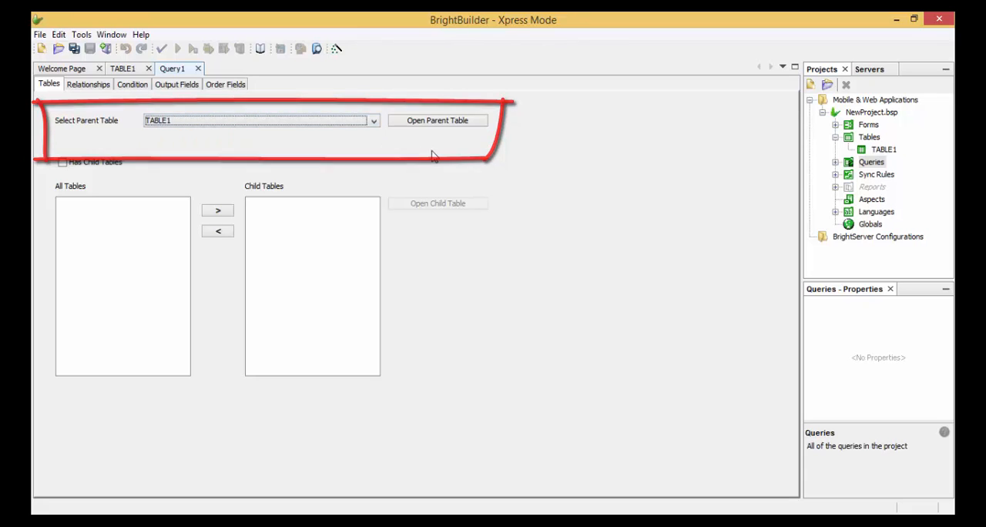
left_click(134, 88)
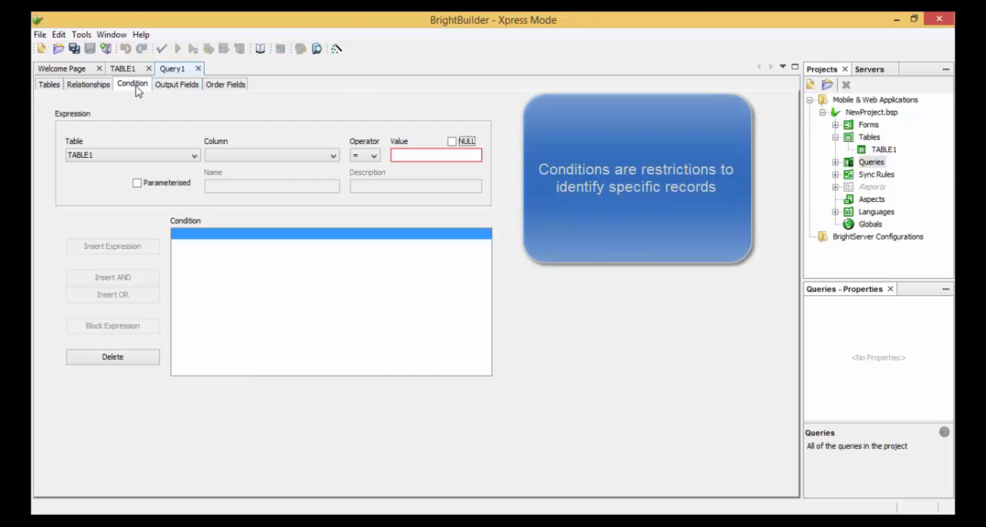
left_click(332, 156)
left_click(326, 154)
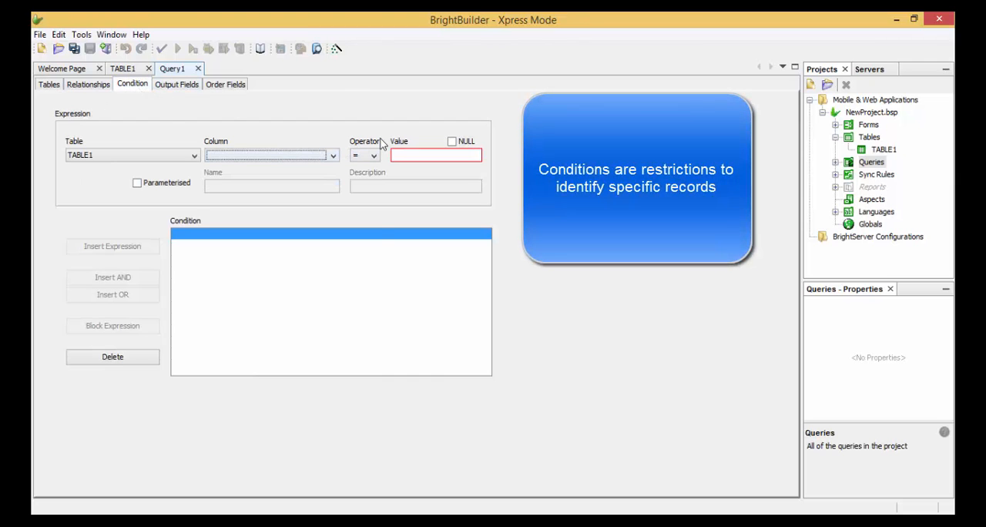
left_click(374, 156)
left_click(375, 158)
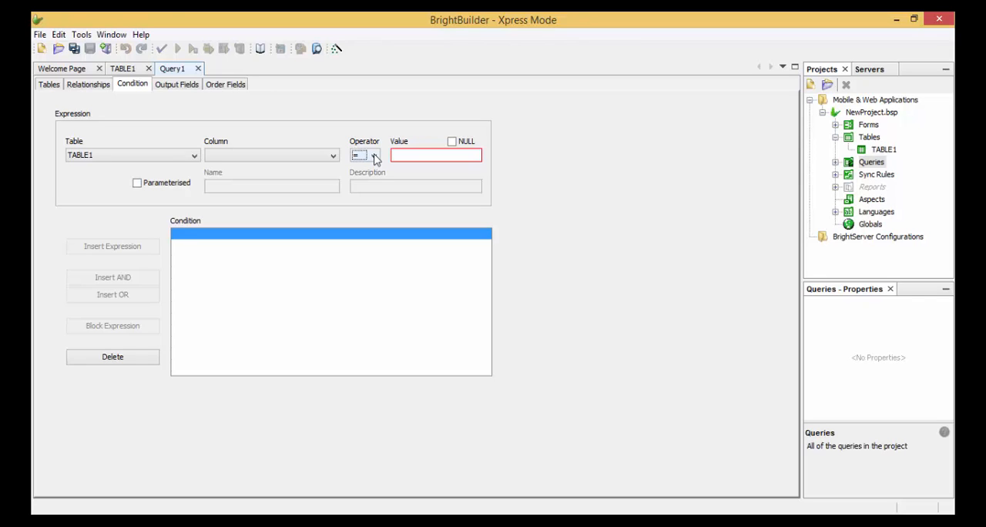
- Include all columns of TABLE1, NAME and PHONE_NUMBER, in the query's output fields
left_click(189, 86)
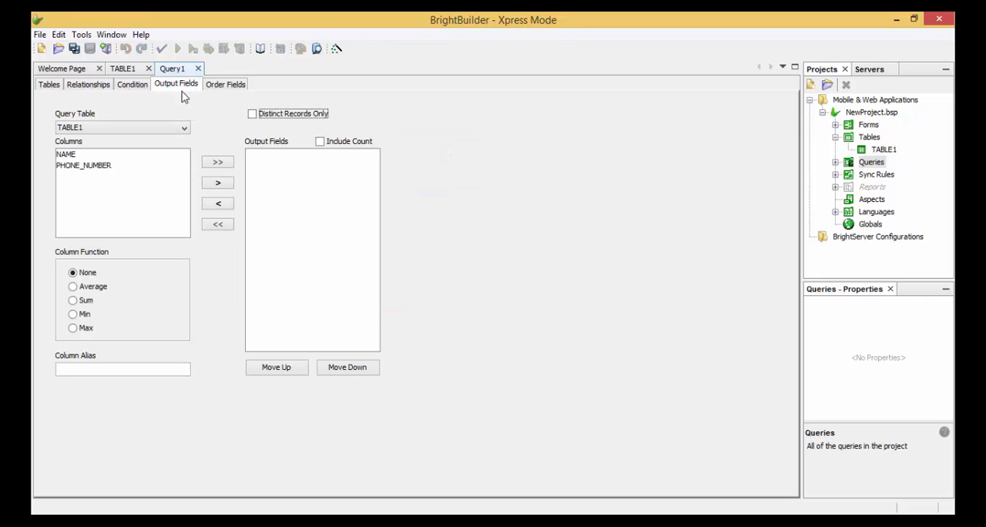
left_click(163, 156)
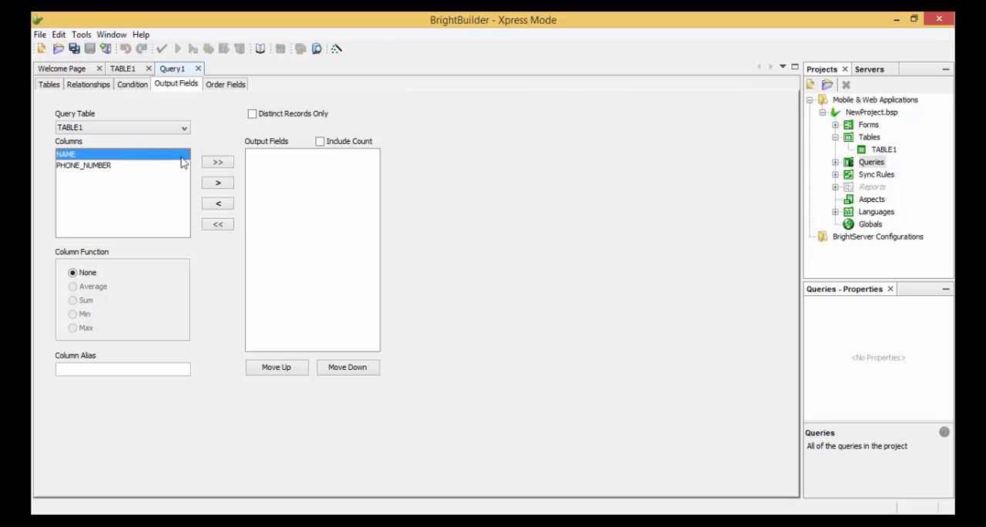
left_click(119, 168)
left_click(123, 155)
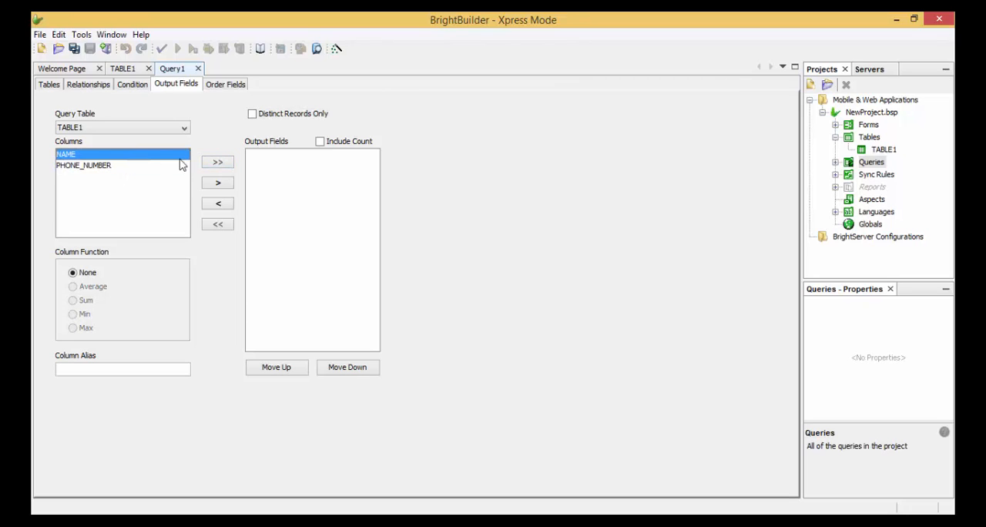
left_click(219, 162)
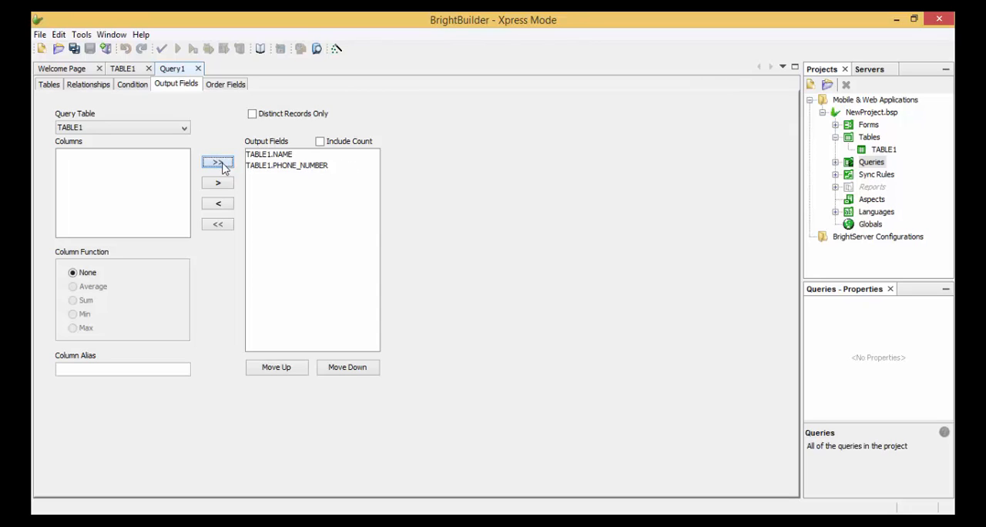
left_click(287, 156)
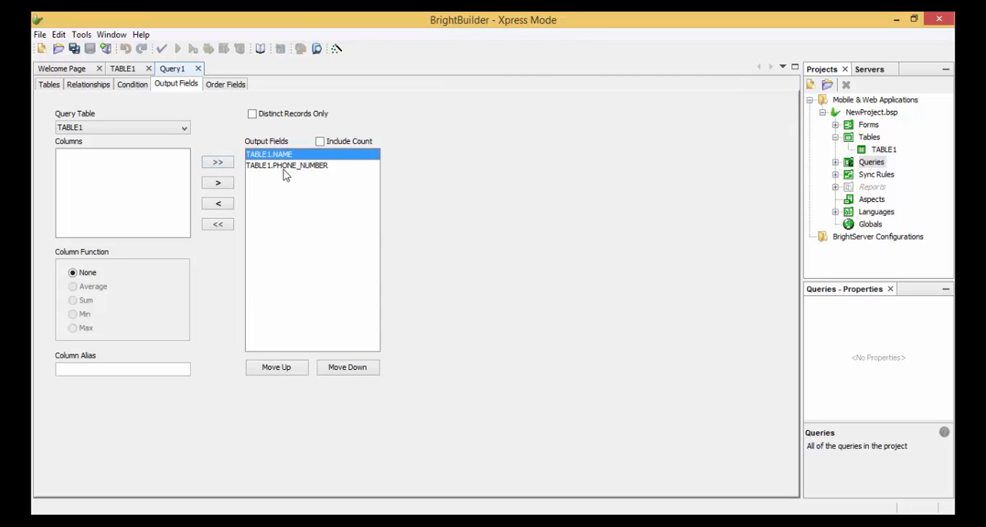
left_click(284, 168)
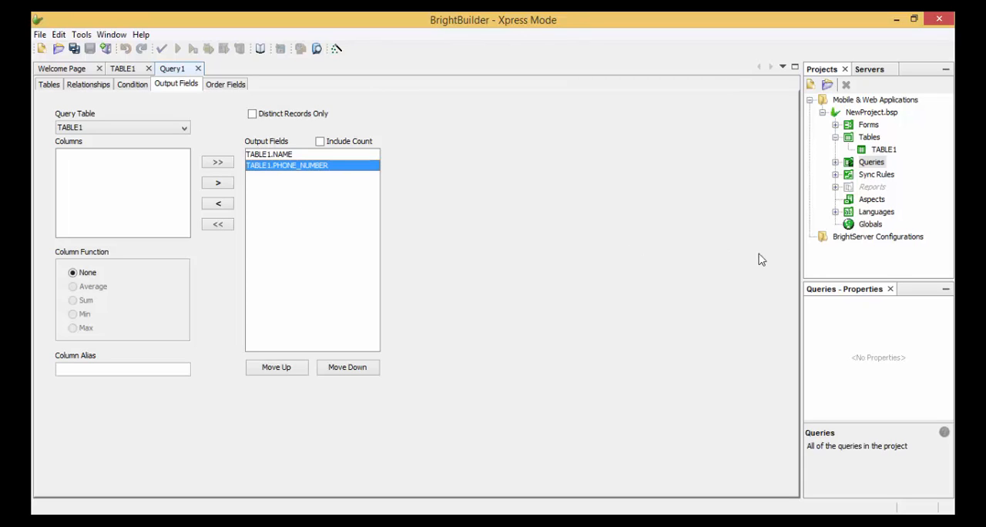
- Create a new sync rule that uses Query1 for synchronisation in the Client To Server direction
left_click(884, 178)
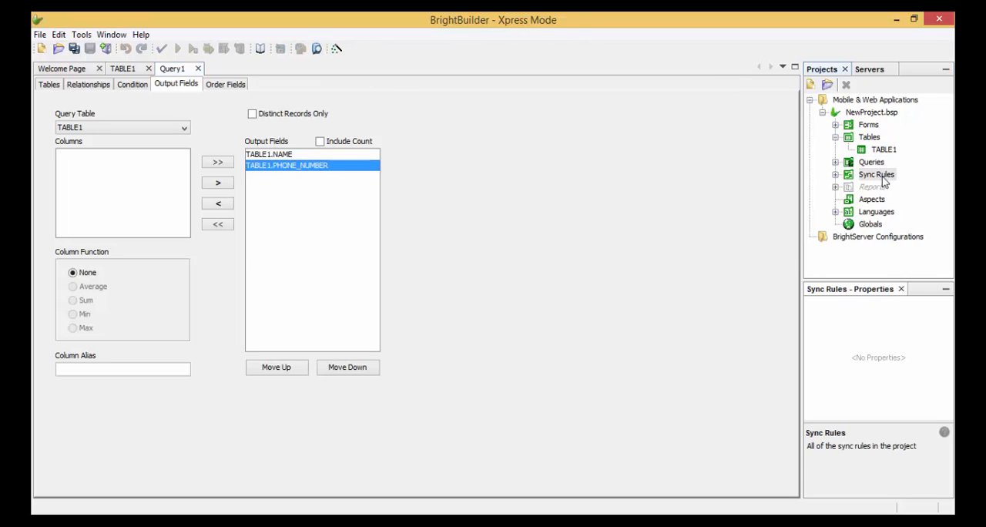
right_click(885, 179)
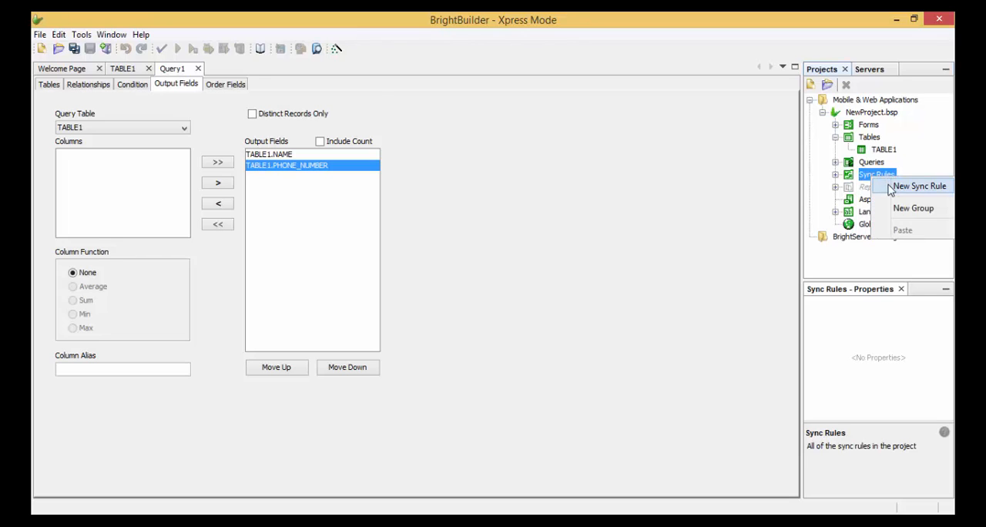
left_click(890, 186)
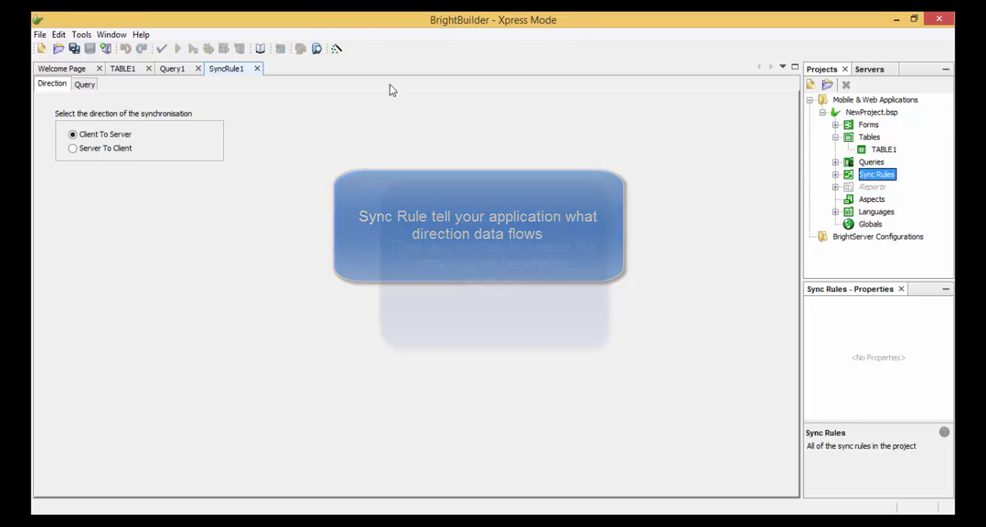
left_click(84, 86)
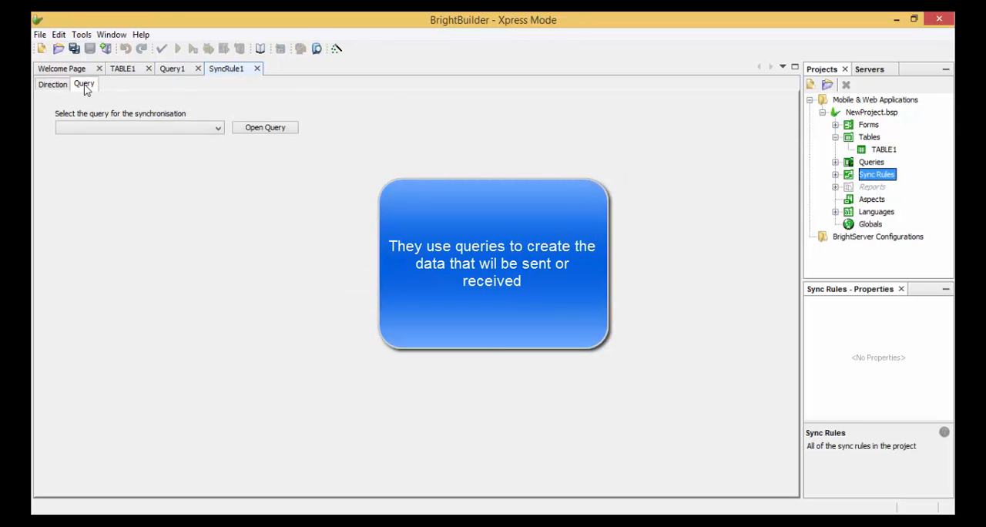
left_click(194, 130)
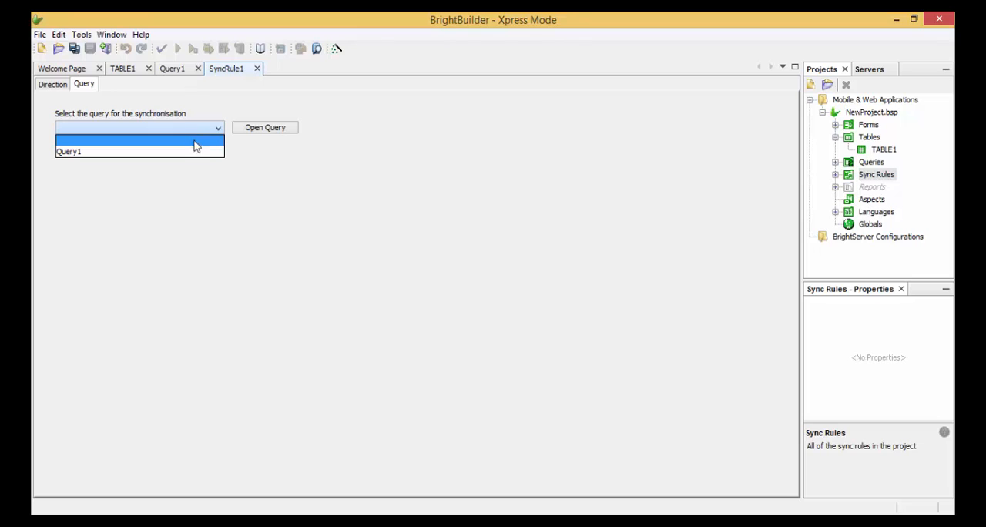
left_click(185, 154)
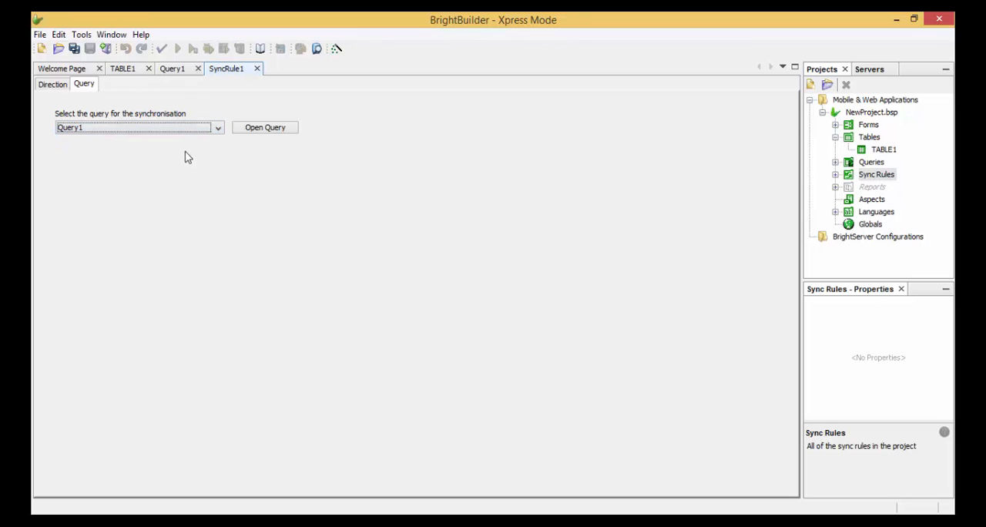
left_click(58, 90)
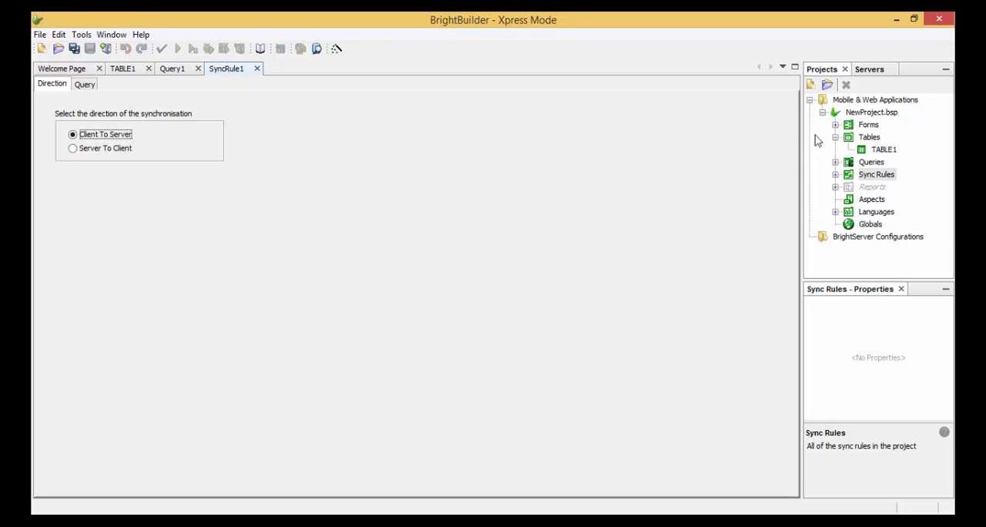
- Create a new form in the project with the predefined default size iPhone 5/6/6+ Portrait (320w x 503h)
left_click(874, 128)
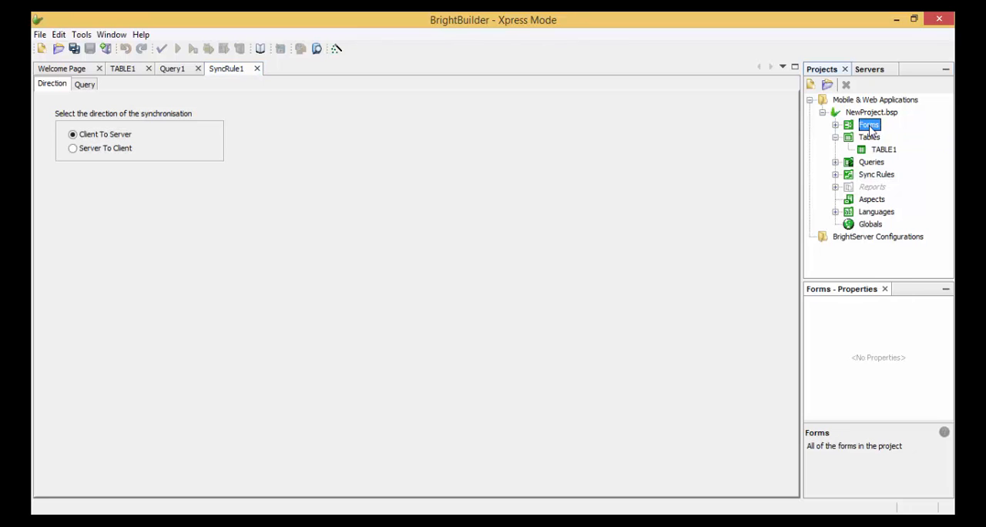
right_click(874, 130)
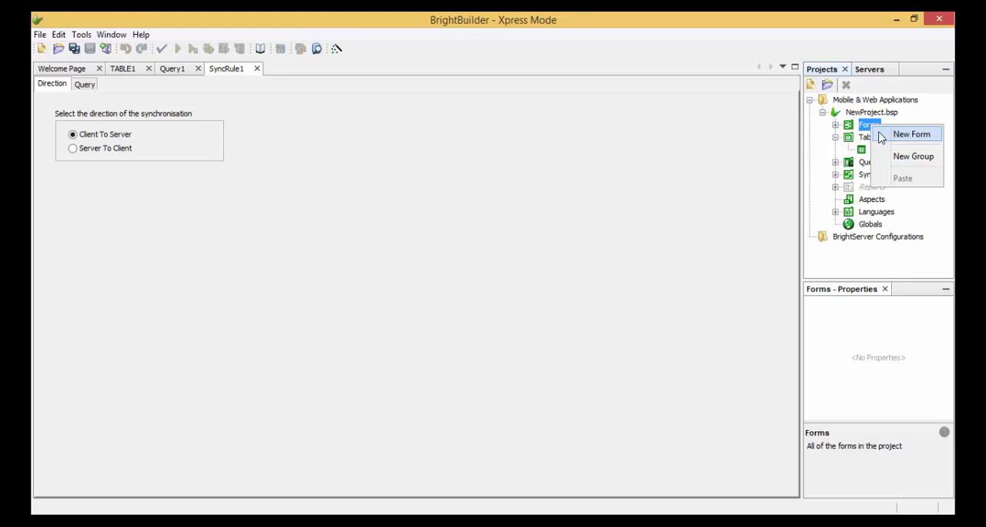
left_click(881, 137)
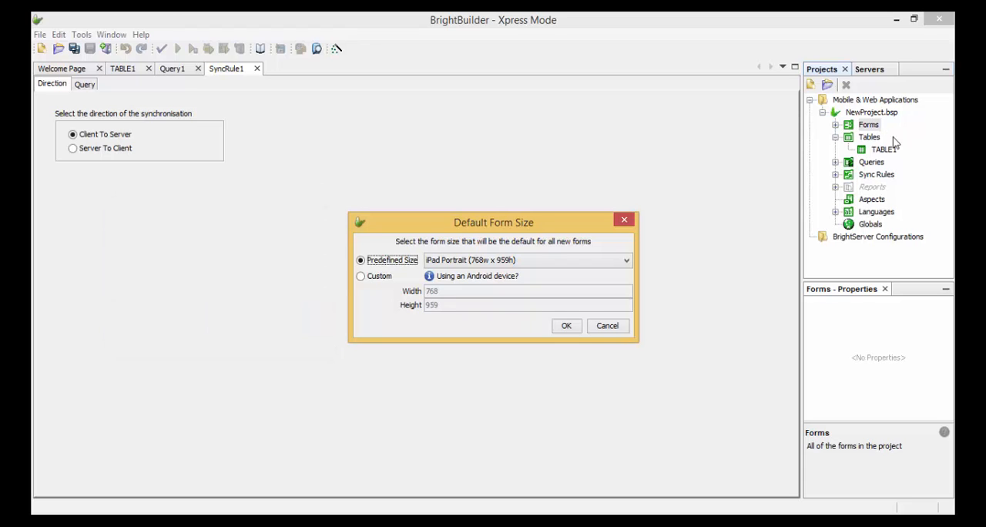
left_click(543, 262)
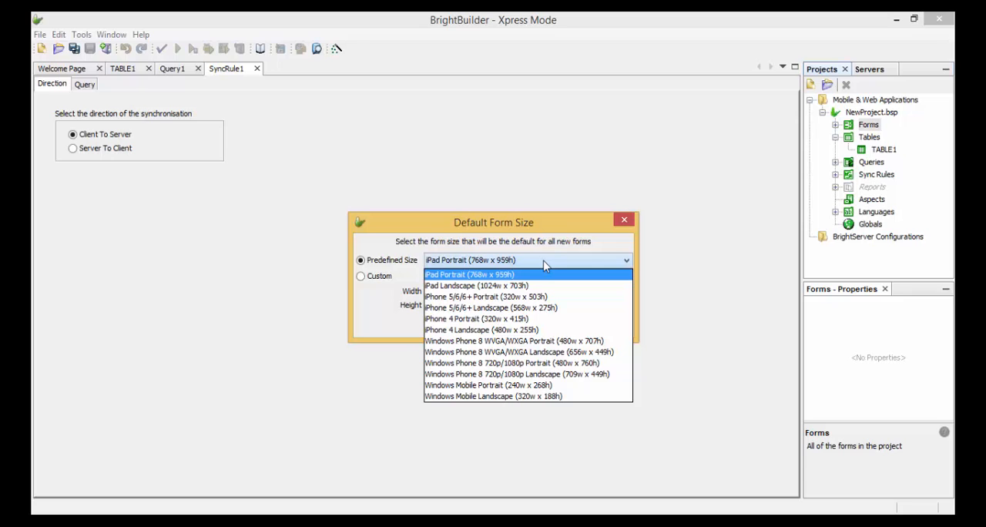
left_click(569, 271)
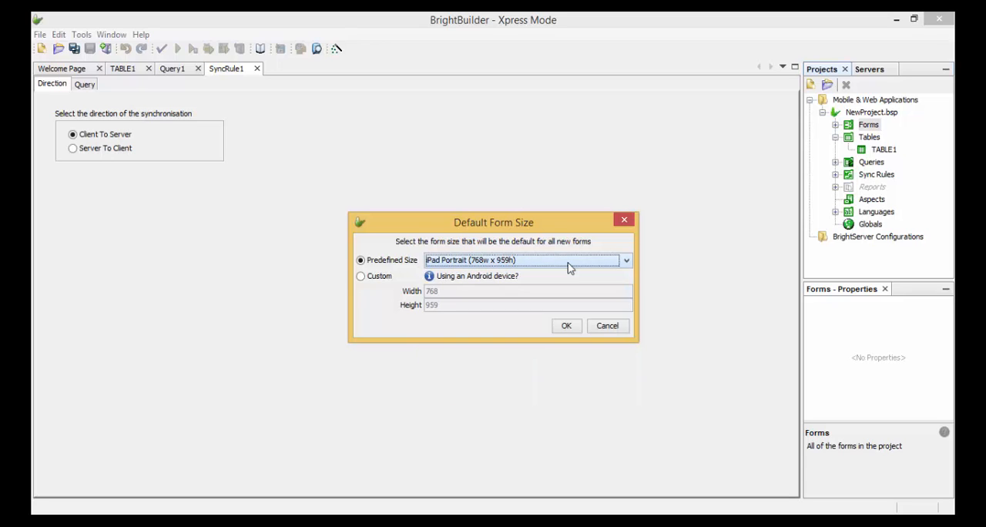
left_click(380, 276)
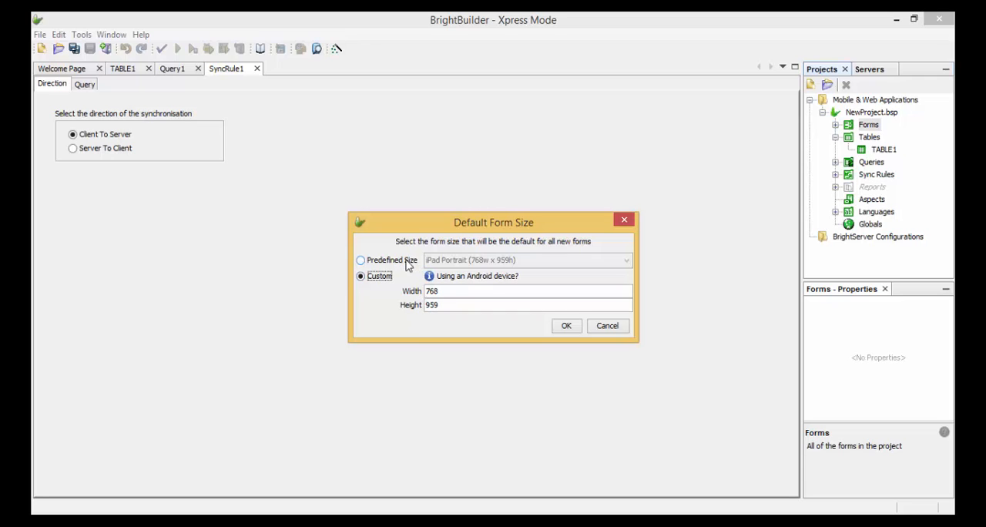
left_click(408, 263)
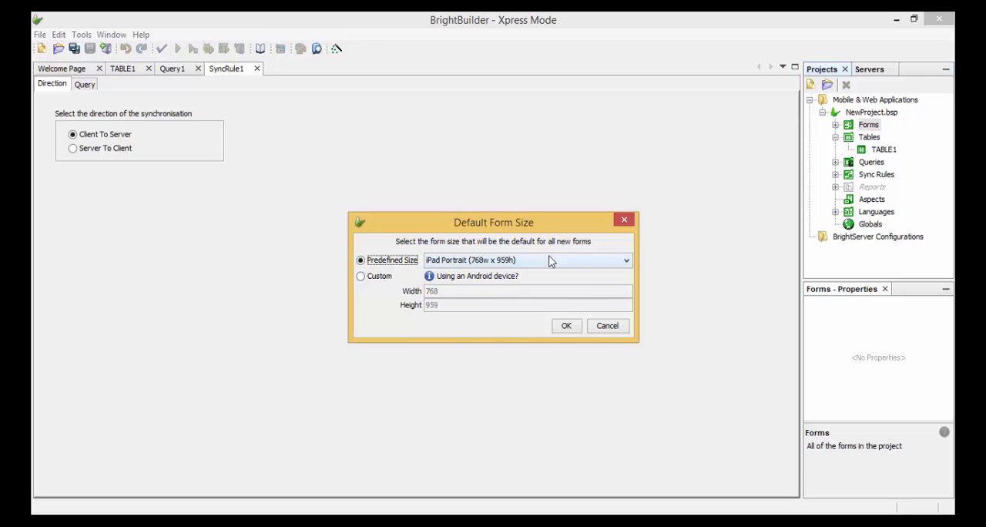
left_click(554, 261)
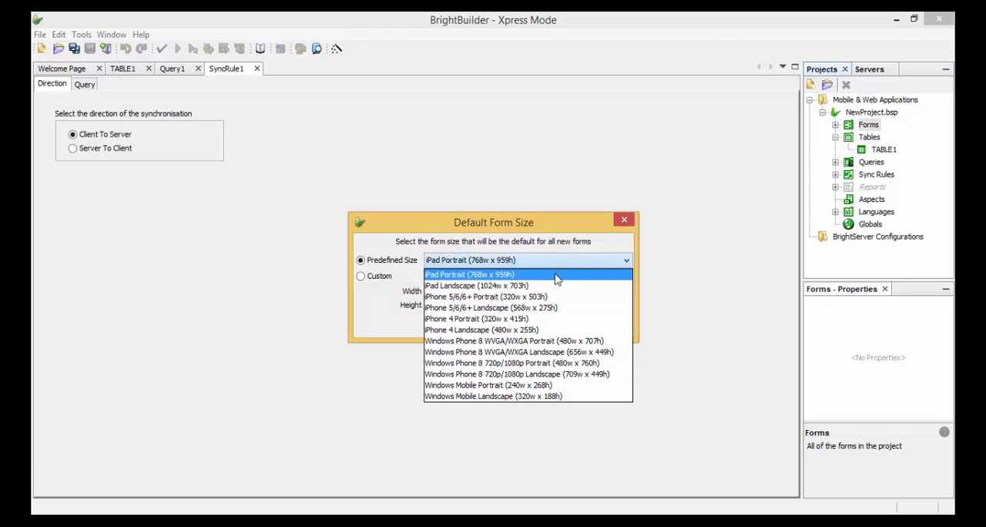
left_click(552, 298)
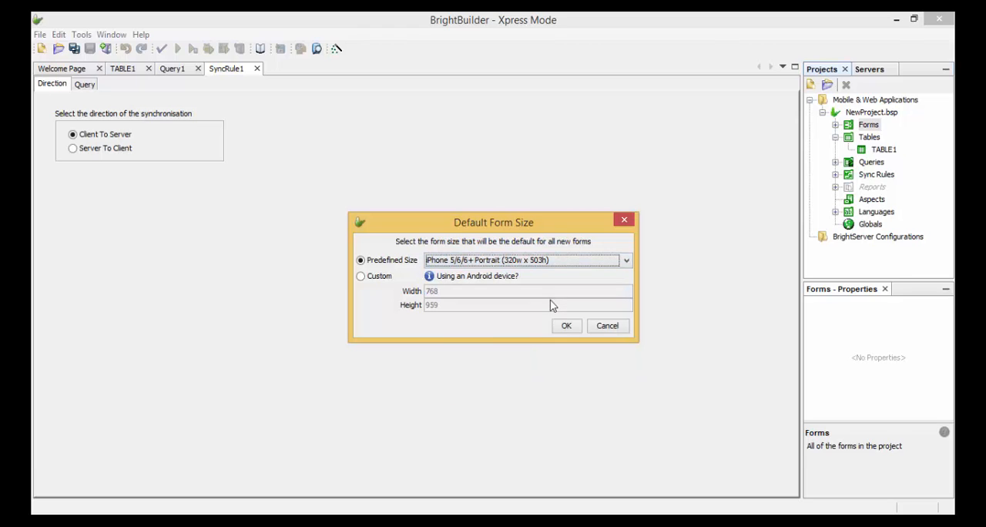
left_click(562, 328)
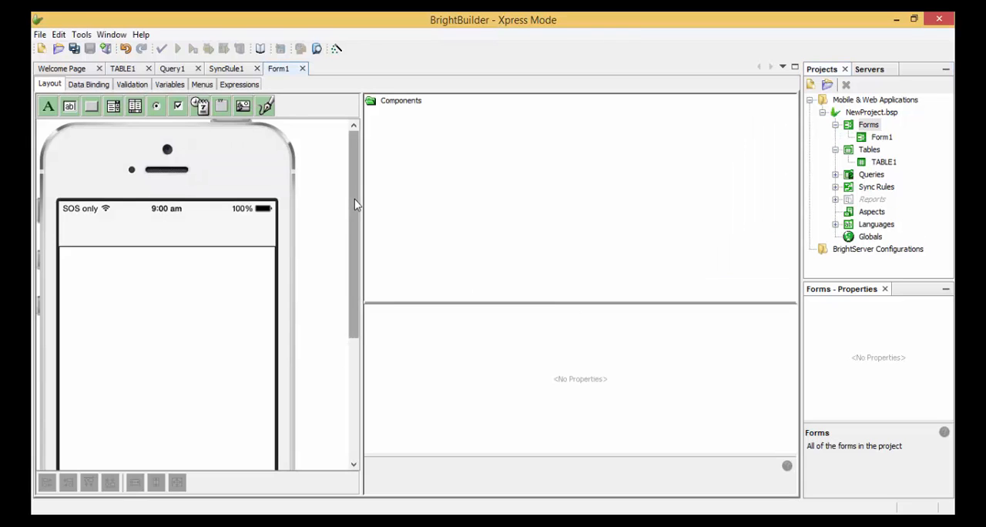
- Place two edit controls one above the other in the lower part of the form, with a label beside each
left_click_drag(356, 216, 376, 358)
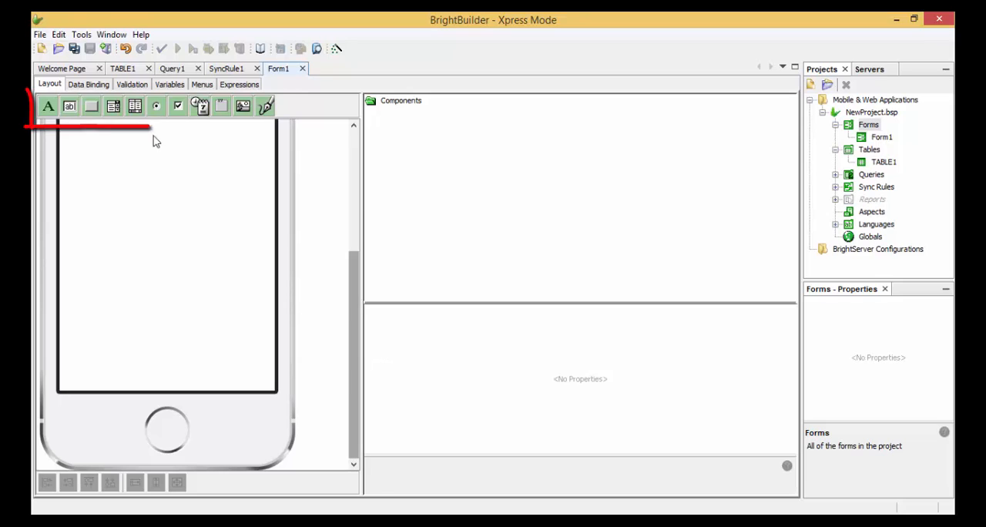
left_click_drag(75, 114, 171, 284)
left_click_drag(69, 108, 172, 326)
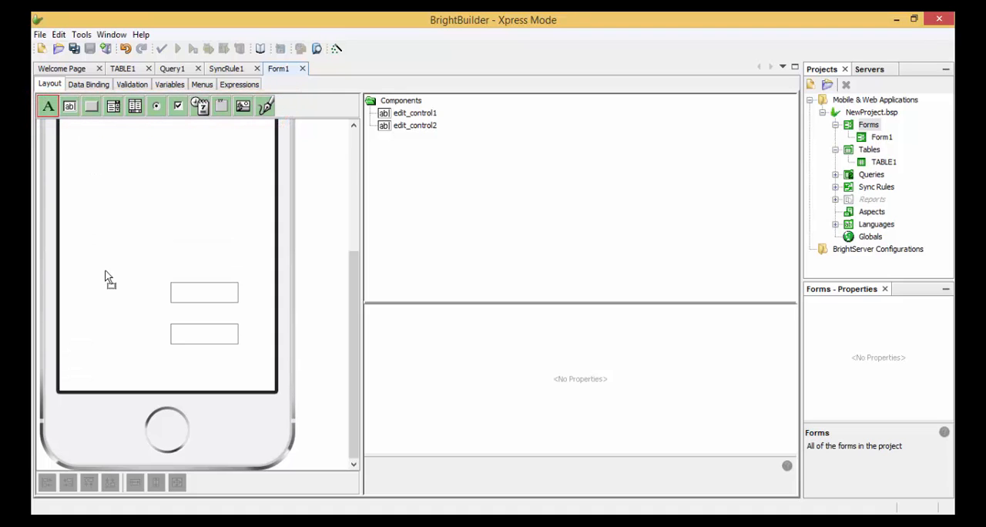
left_click_drag(104, 293, 104, 293)
left_click_drag(48, 106, 114, 334)
left_click(134, 307)
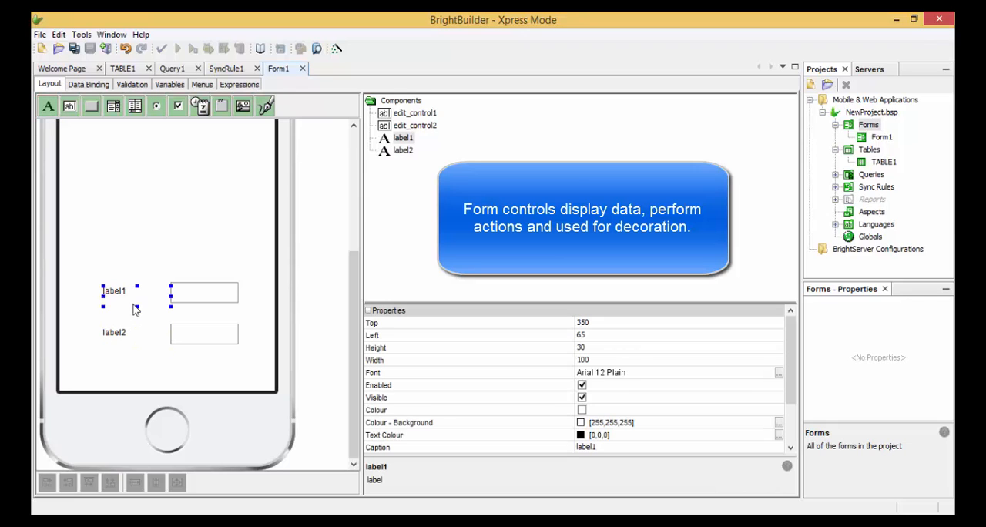
- Rename the upper edit control to name_field
left_click(203, 316)
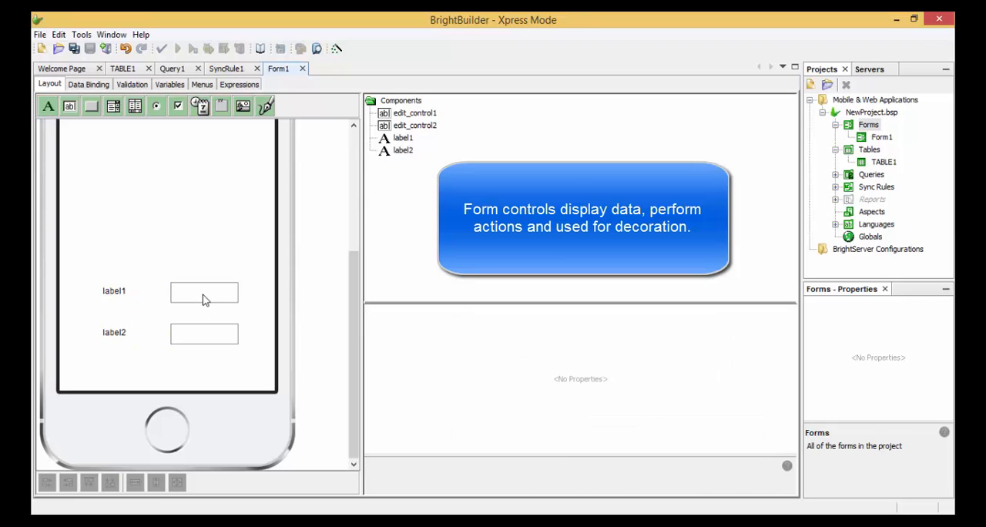
left_click(204, 300)
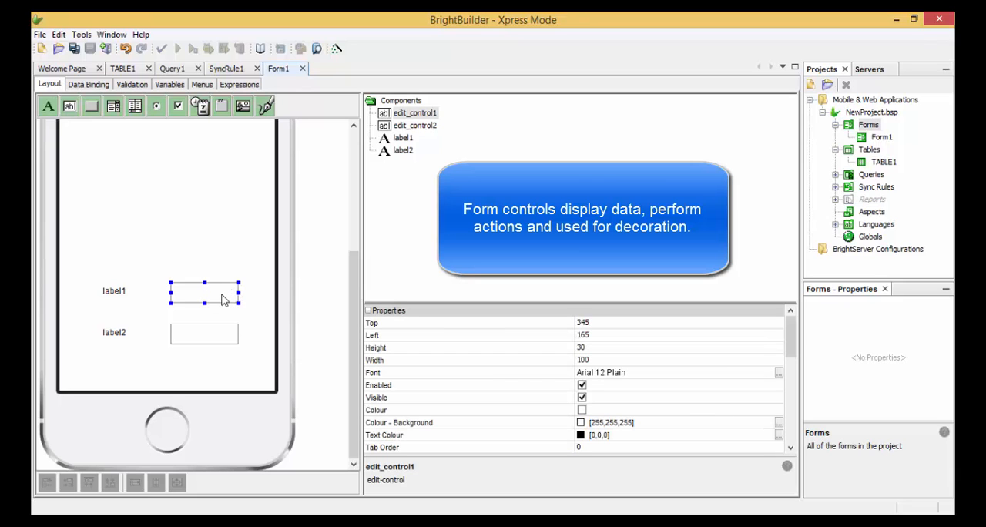
right_click(222, 301)
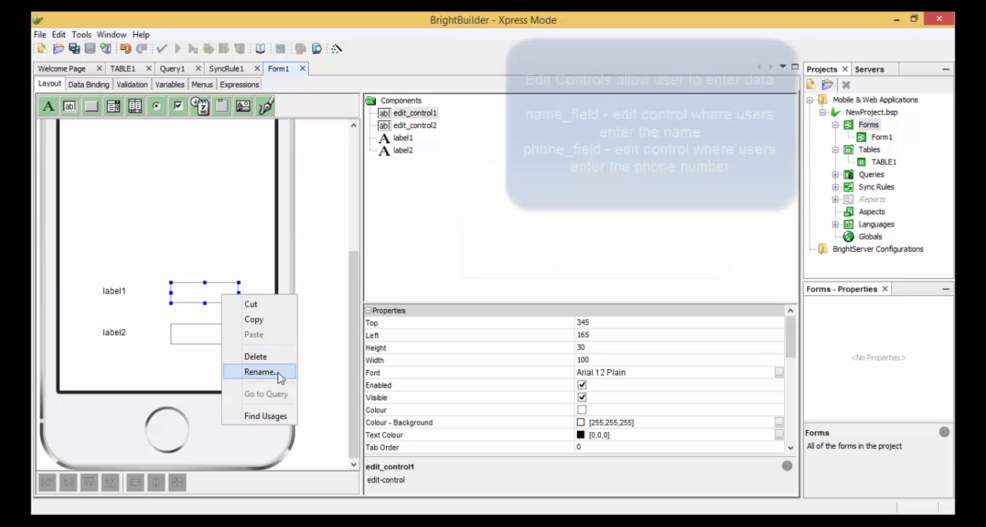
left_click(260, 373)
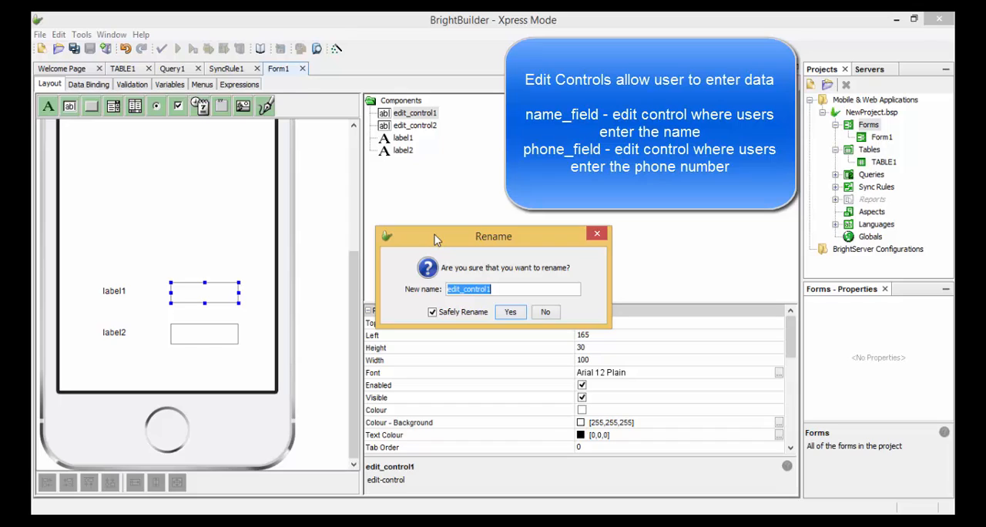
type("name_field")
left_click(510, 311)
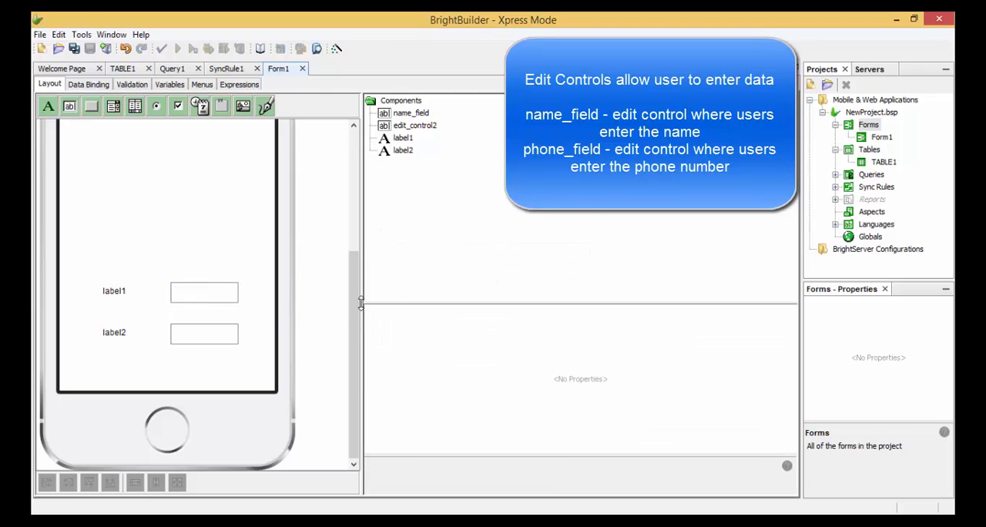
- Rename the lower edit control to phone_field
left_click(222, 343)
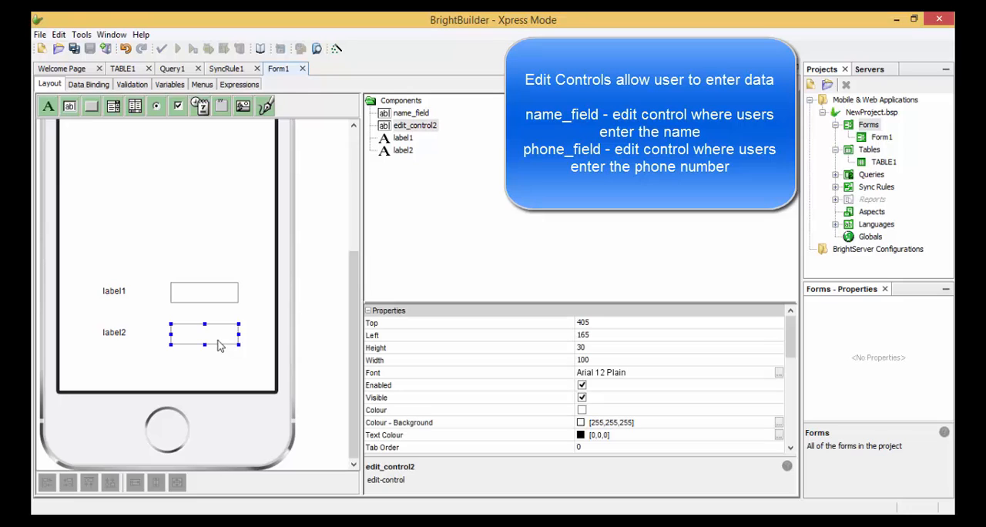
right_click(227, 351)
left_click(257, 417)
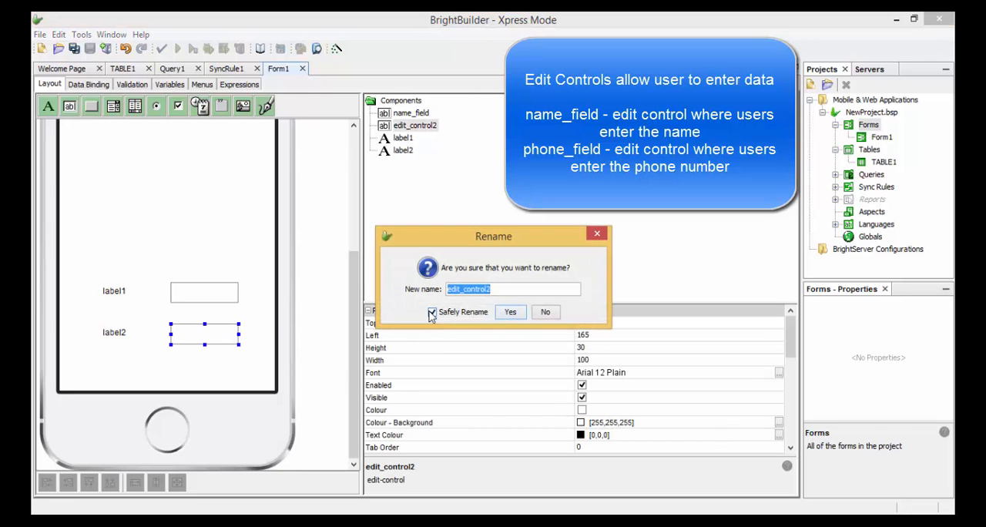
type("phone_field")
key("Return")
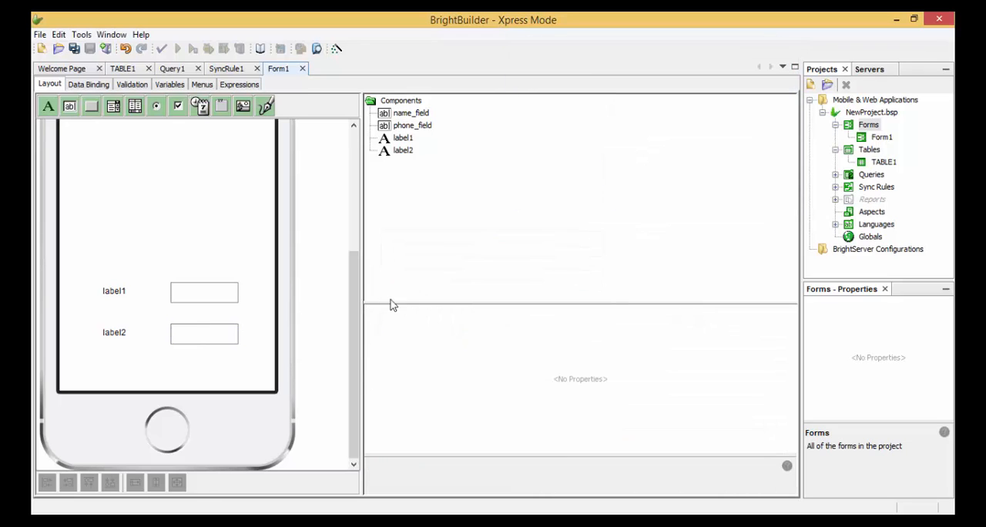
- Set the caption of the label beside the upper edit control to "Name:"
left_click(126, 297)
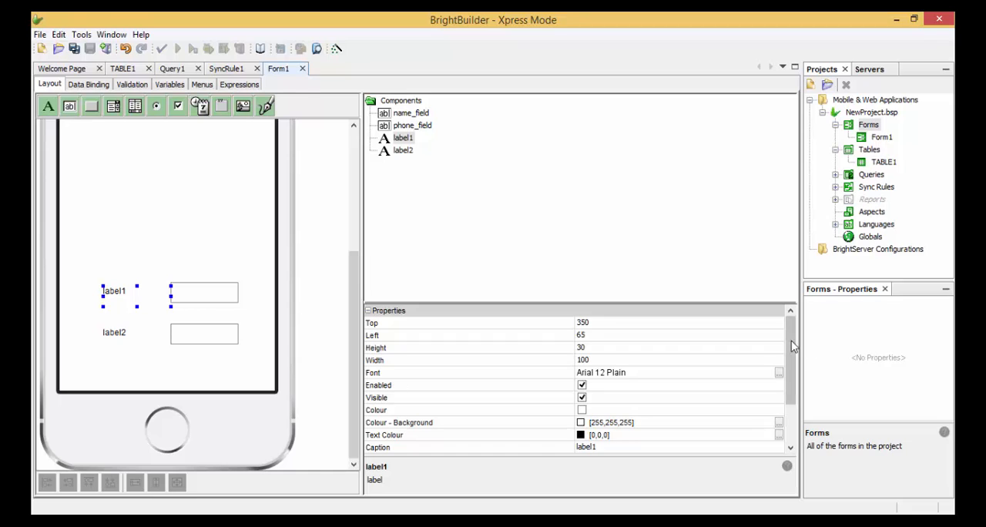
scroll(770, 385, "down", 2)
left_click(609, 385)
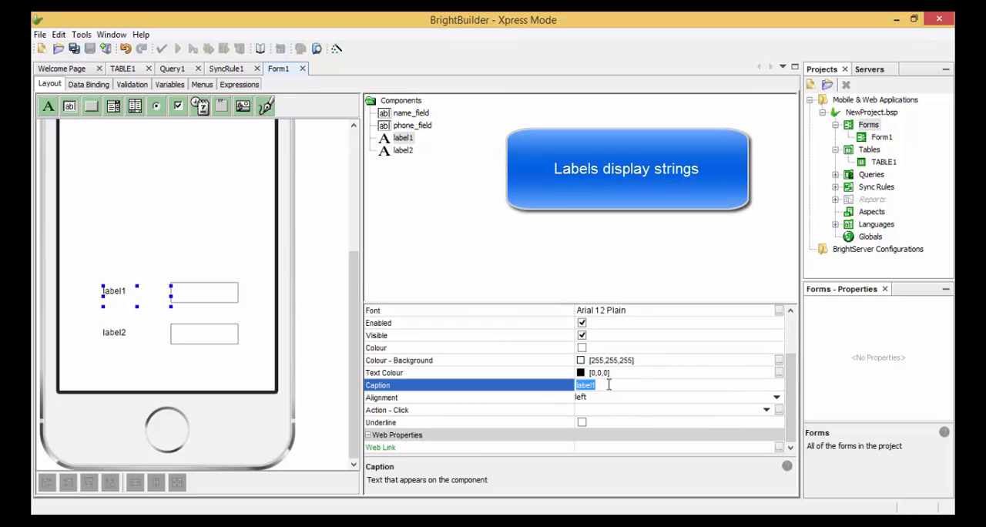
type("Name:")
key("Return")
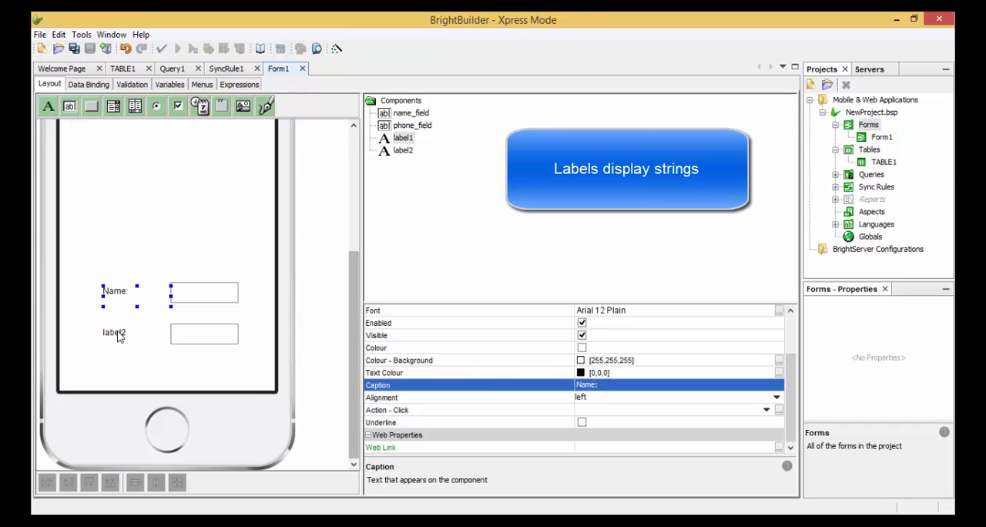
- Set the caption of the label beside the lower edit control to "Phone Number:"
left_click(116, 332)
left_click(599, 448)
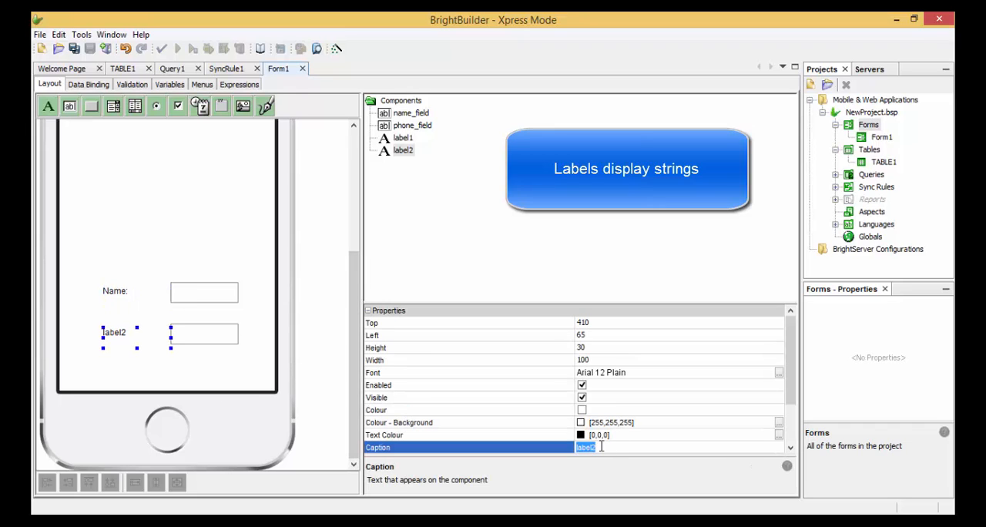
type("Phone Number:")
key("Return")
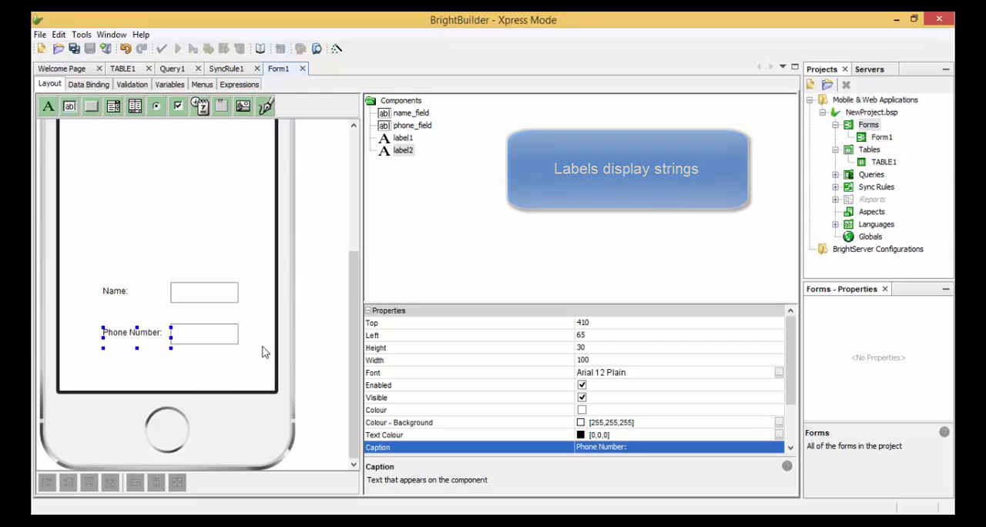
left_click(224, 370)
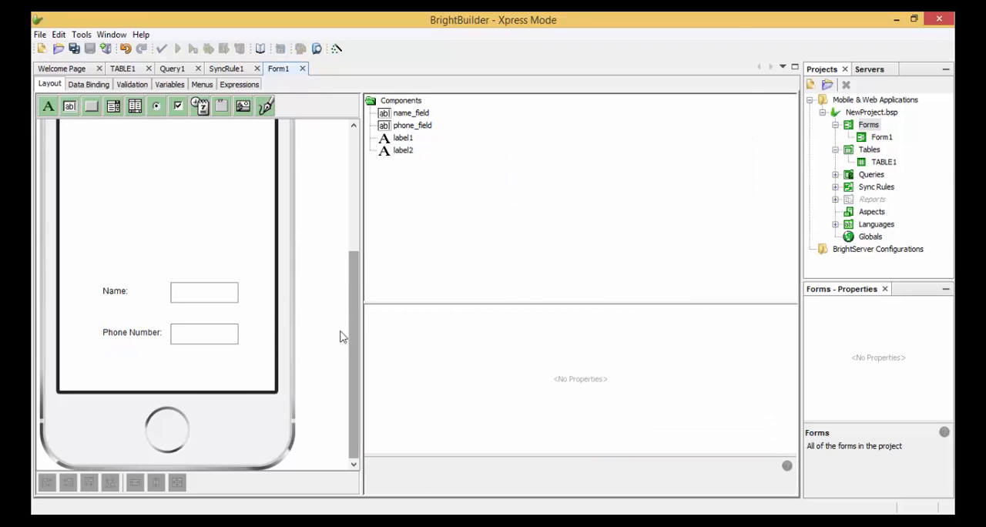
- Add a listview above the name field and enlarge it to about 280 wide and 310 high, filling the form's upper area
left_click_drag(354, 333, 367, 260)
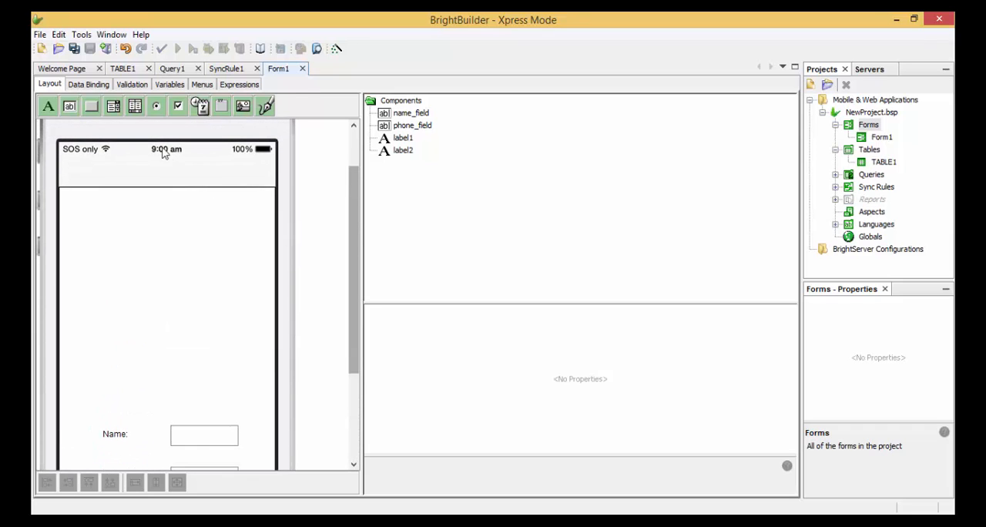
left_click_drag(135, 105, 80, 205)
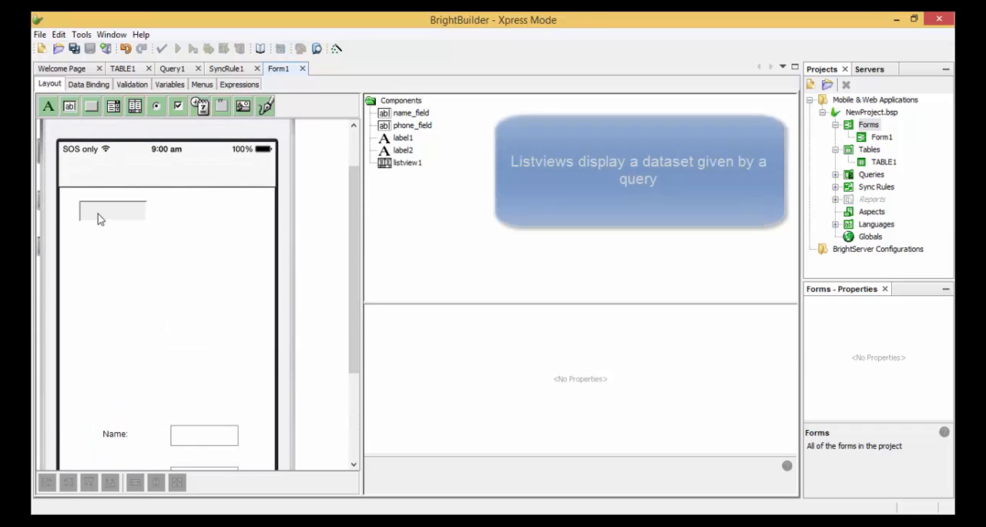
left_click_drag(147, 221, 262, 414)
left_click_drag(216, 368, 208, 363)
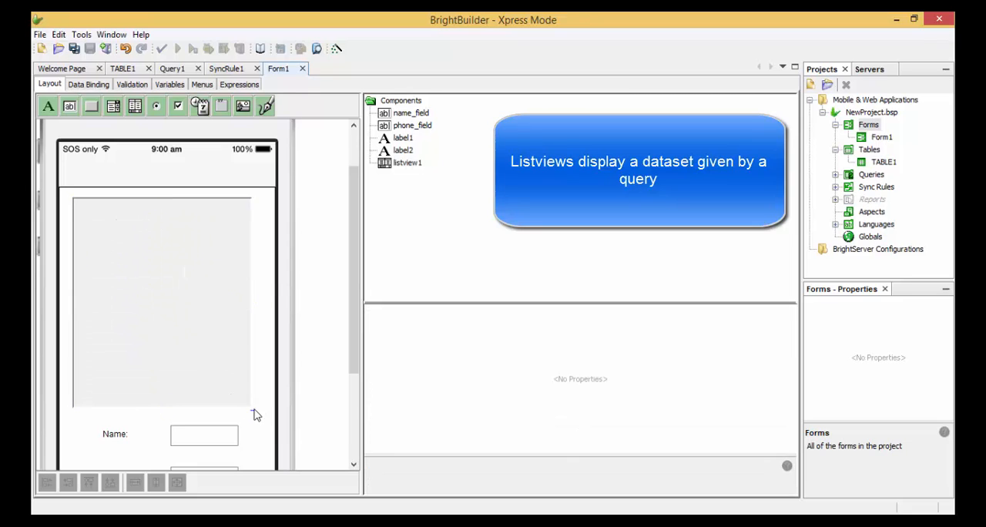
left_click_drag(251, 409, 263, 420)
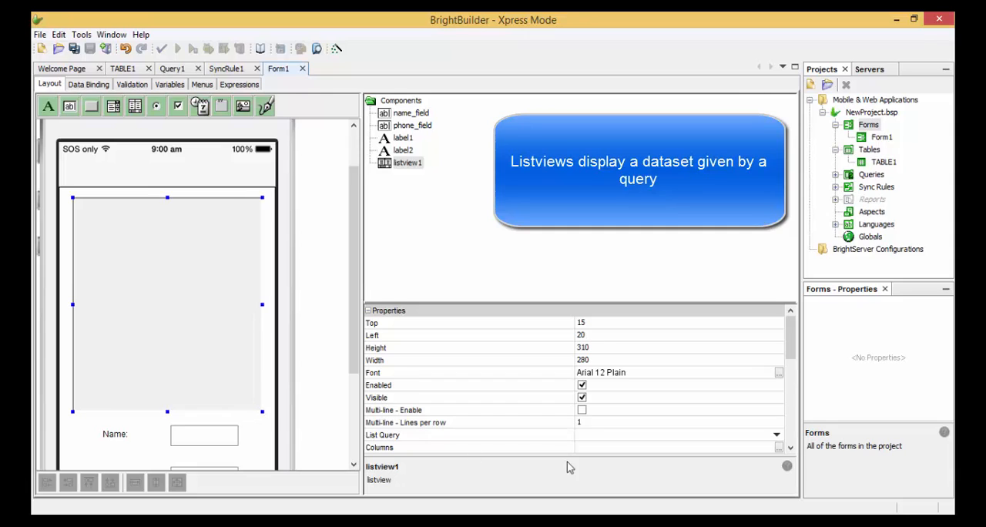
- Assign Query1 as the listview's list query
left_click(776, 435)
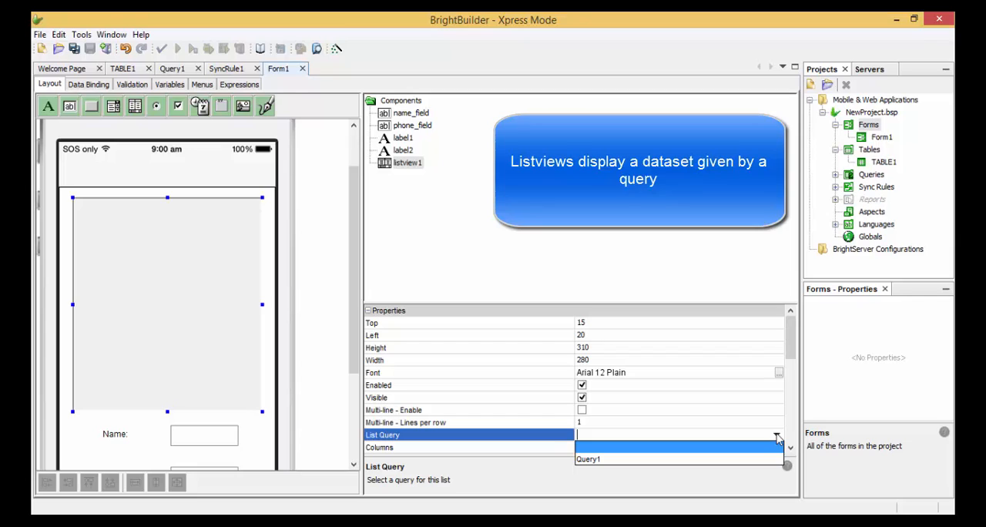
left_click(767, 459)
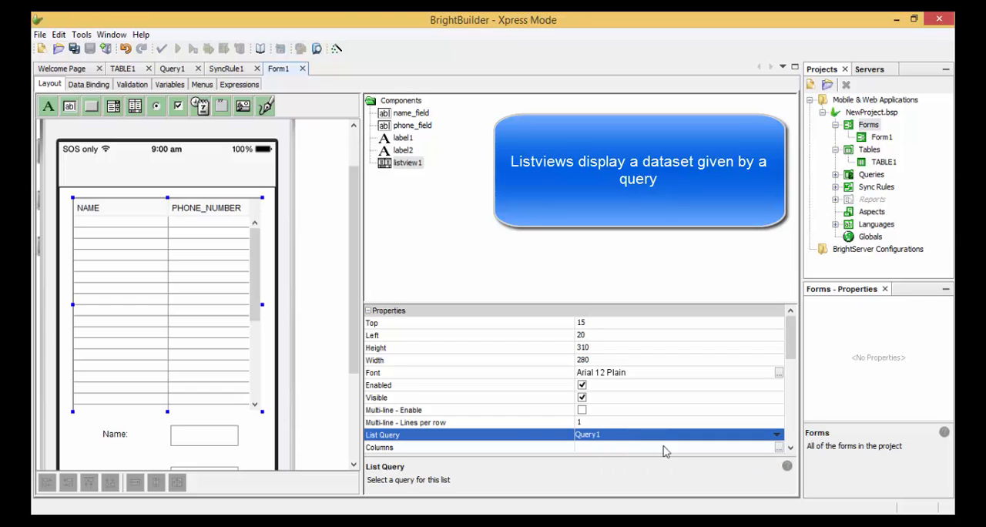
left_click(262, 442)
left_click(251, 383)
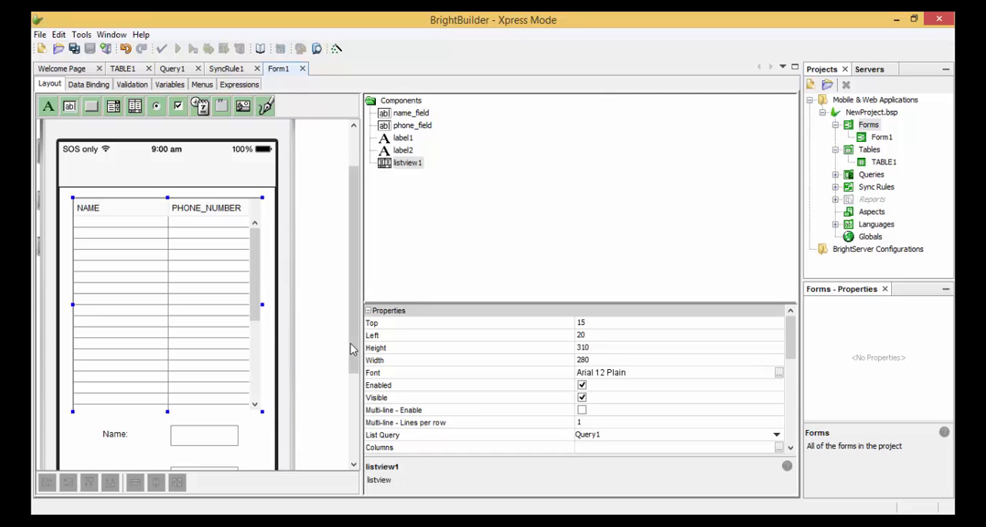
scroll(272, 313, "down", 3)
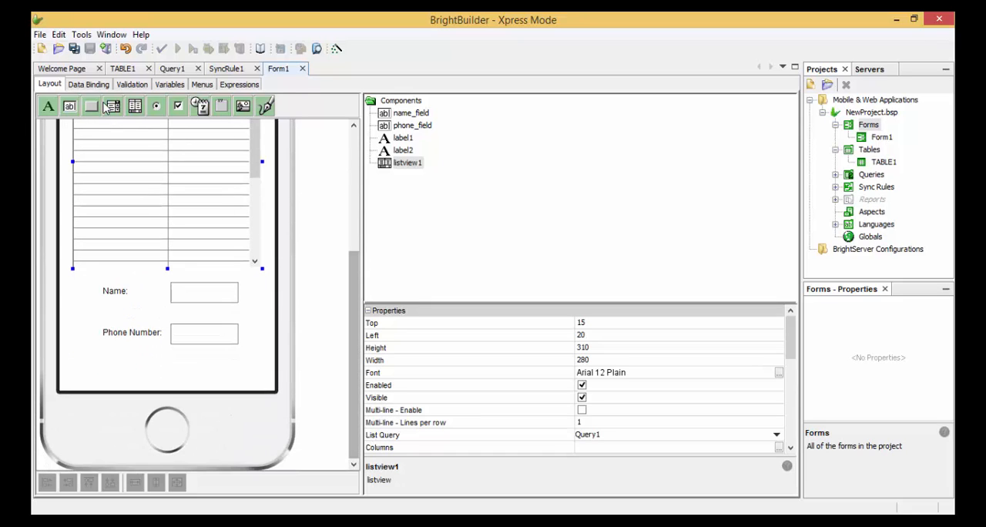
- Add two buttons side by side beneath the Phone Number row of the form
left_click(91, 105)
left_click(96, 371)
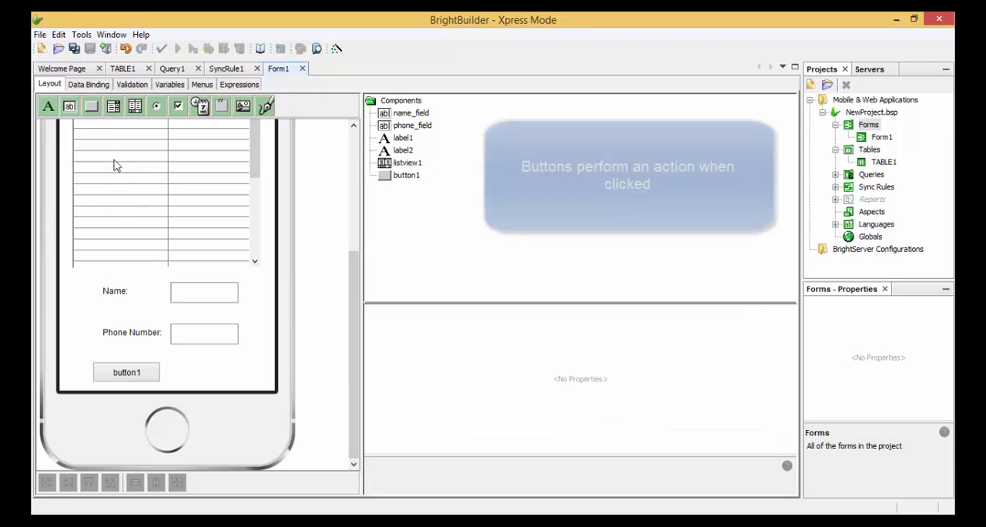
left_click(189, 372)
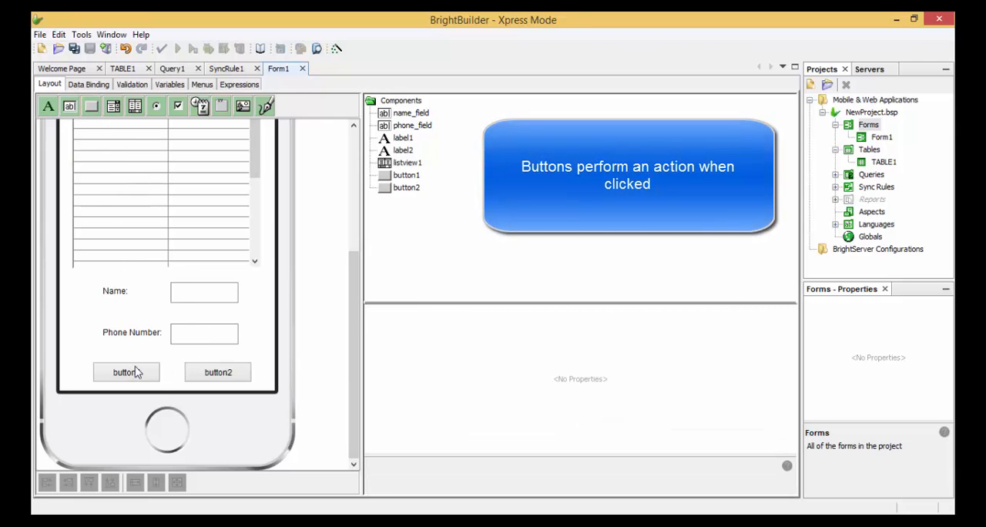
- Move the first button to about left 30, top 455 and set its caption to "Save"
left_click_drag(137, 370, 129, 371)
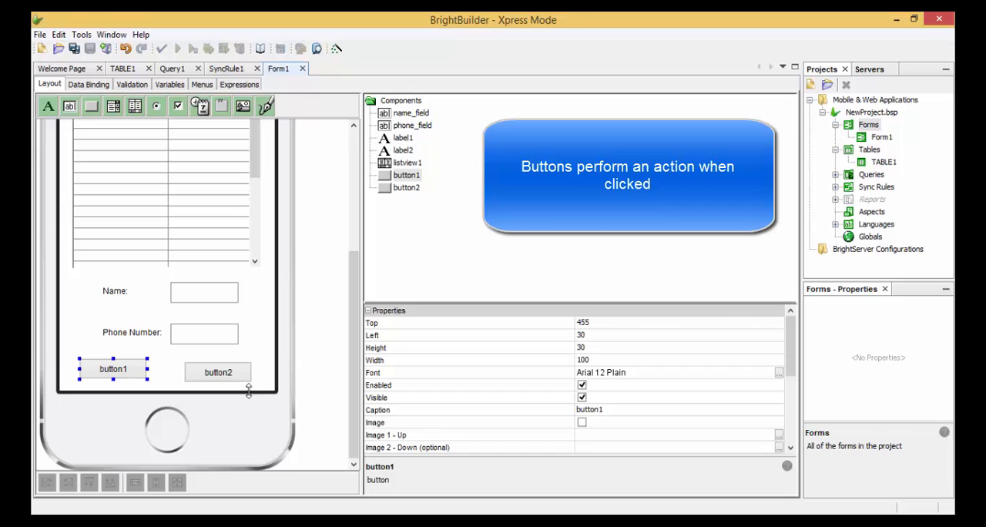
left_click(595, 409)
type("Save")
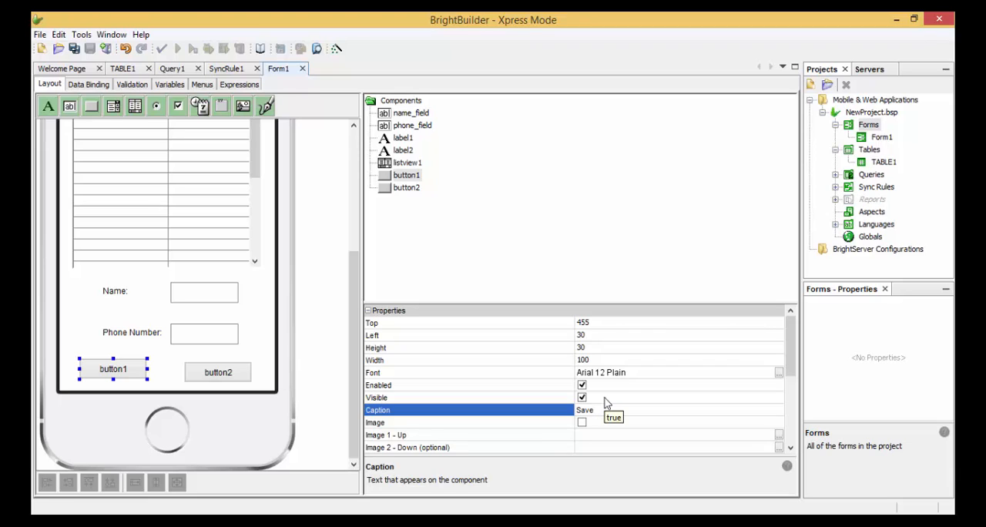
key("Return")
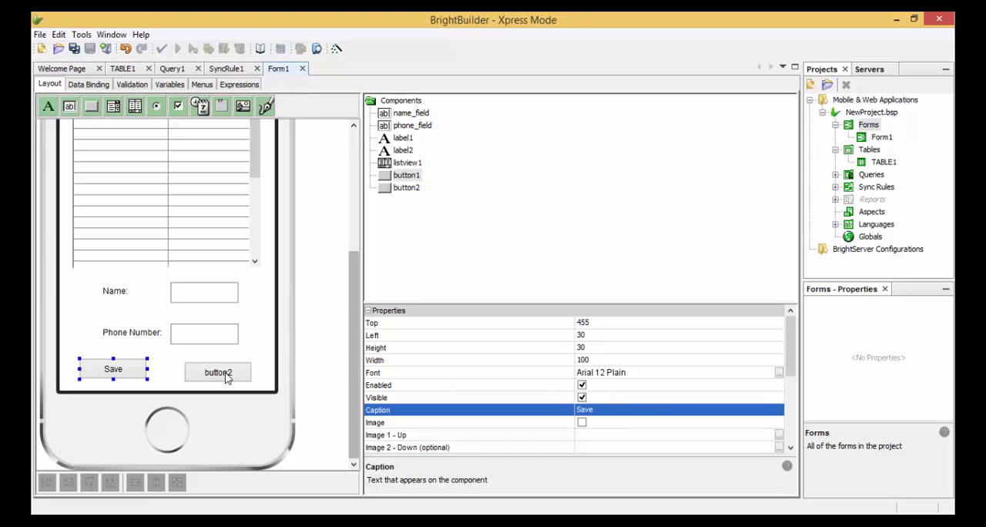
- Align the second button with the Save button at about left 170, top 455 and set its caption to "Send"
mouse_move(227, 377)
left_mouse_down()
mouse_move(217, 375)
mouse_move(221, 382)
left_mouse_up()
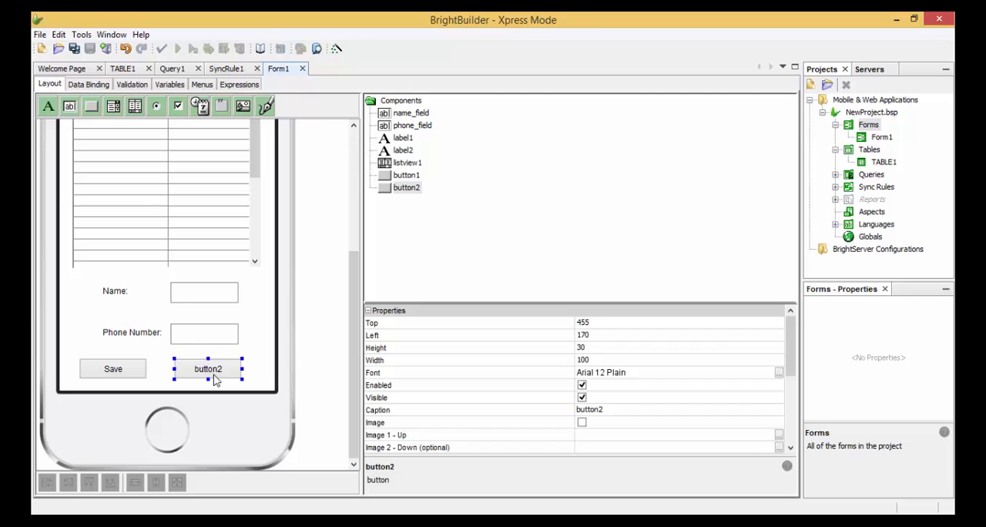
double_click(597, 410)
type("Send")
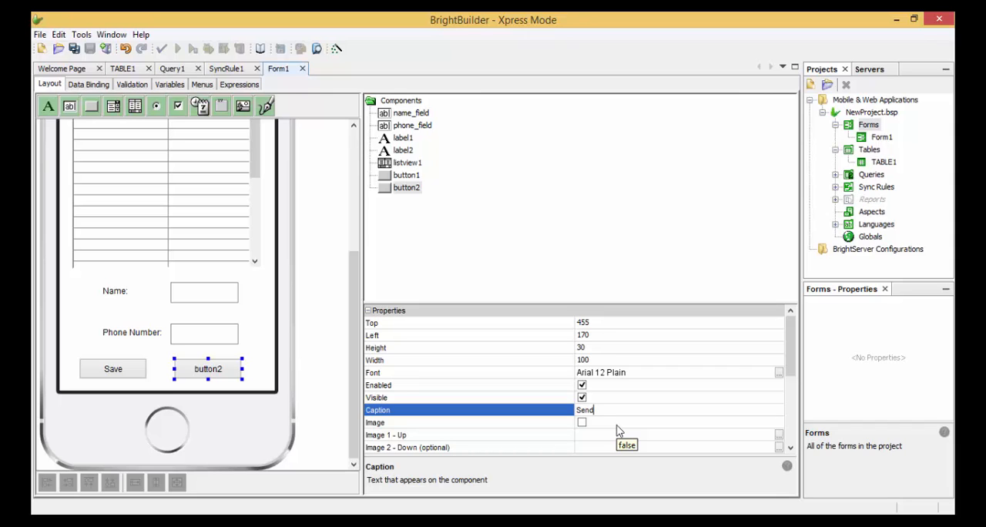
key("Return")
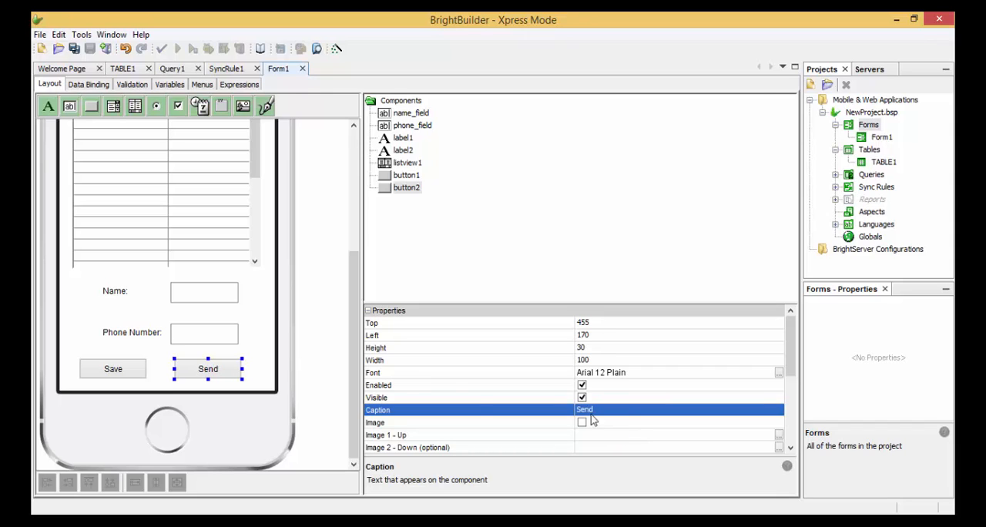
left_click(268, 351)
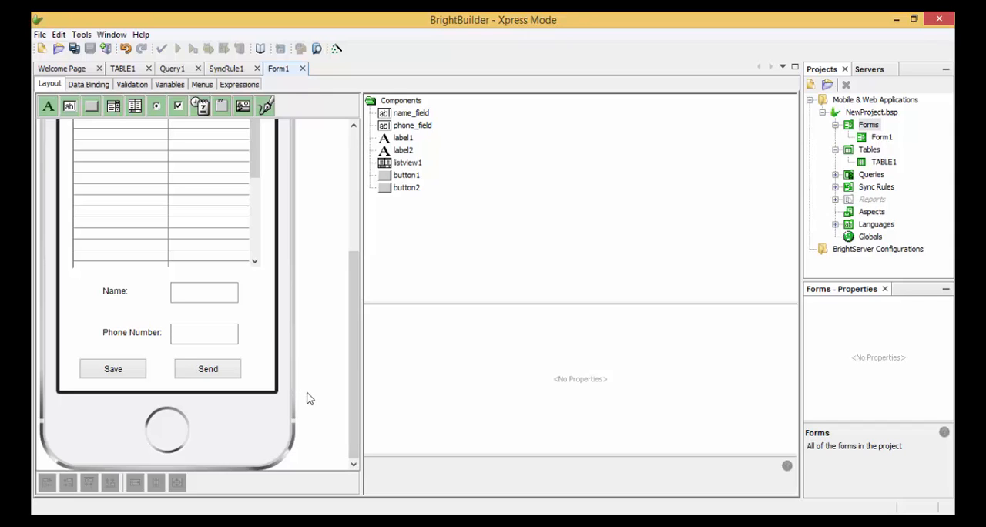
- Create a new form expression named save_click
left_click(240, 85)
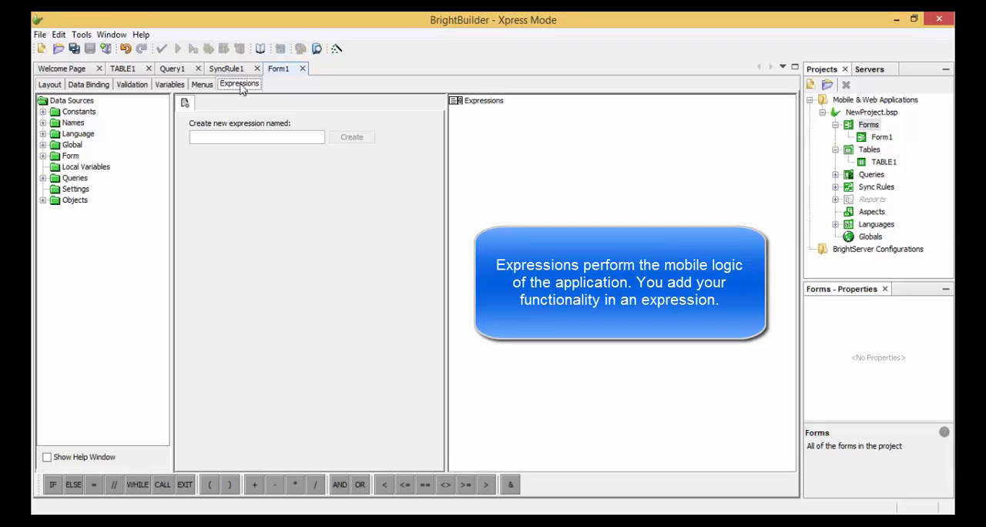
left_click(270, 140)
type("save_click")
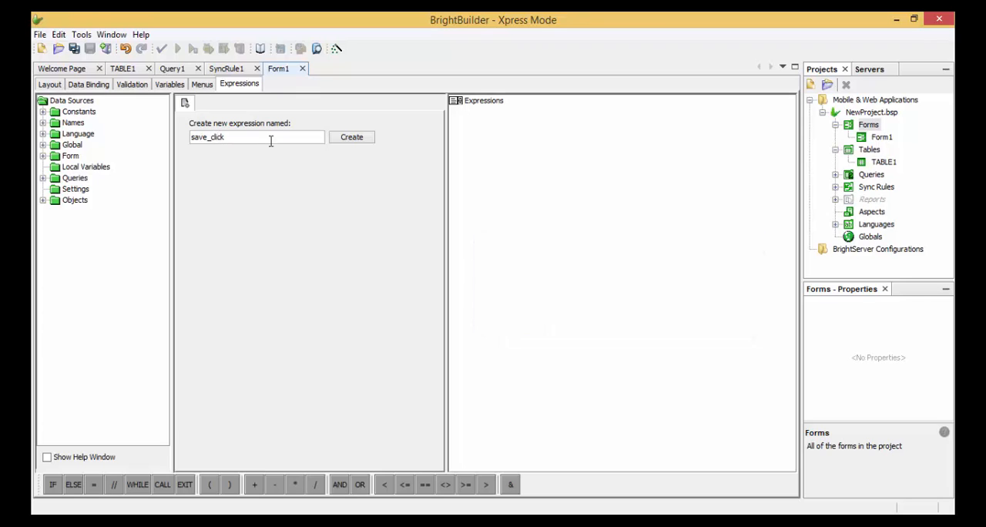
left_click(348, 139)
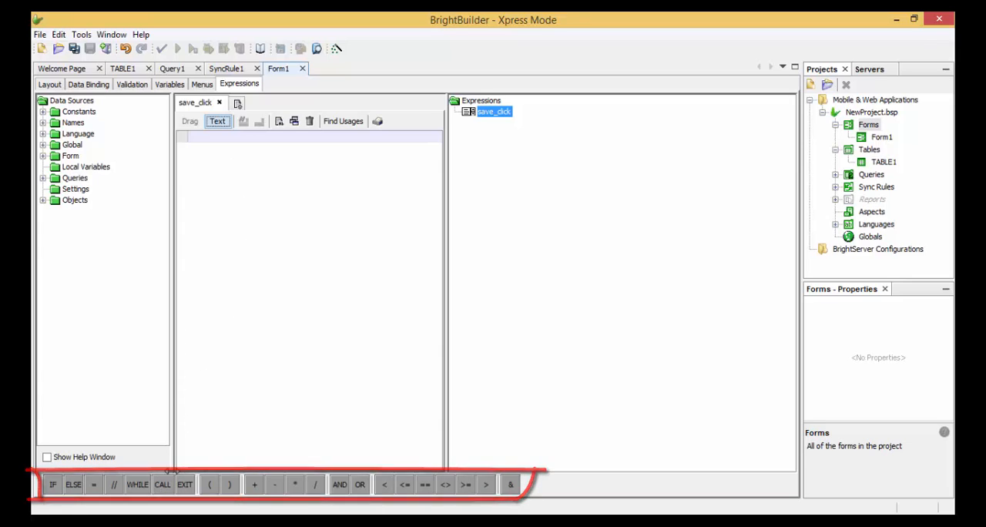
- Insert the Database object's Reset method as the first line of the save_click expression
left_click(43, 200)
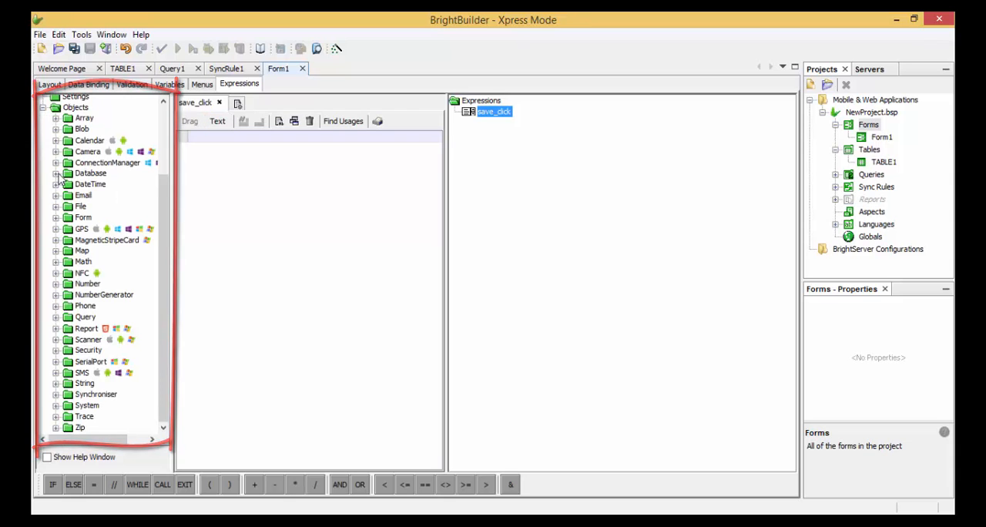
left_click(56, 173)
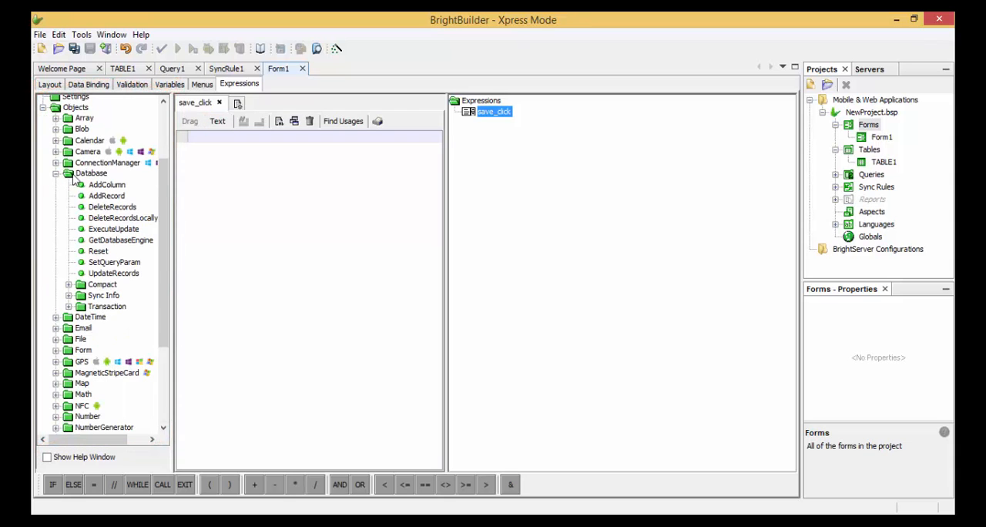
left_click(92, 176)
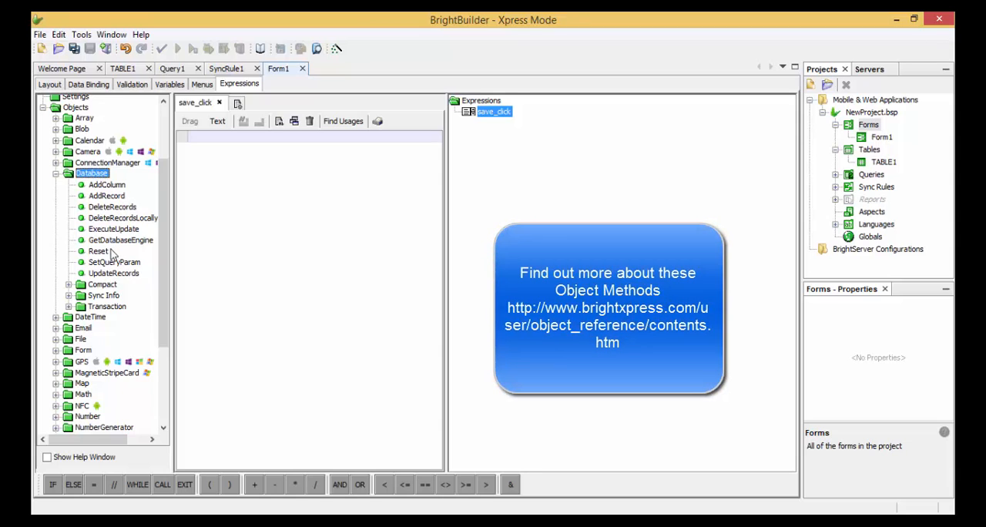
left_click_drag(99, 252, 213, 148)
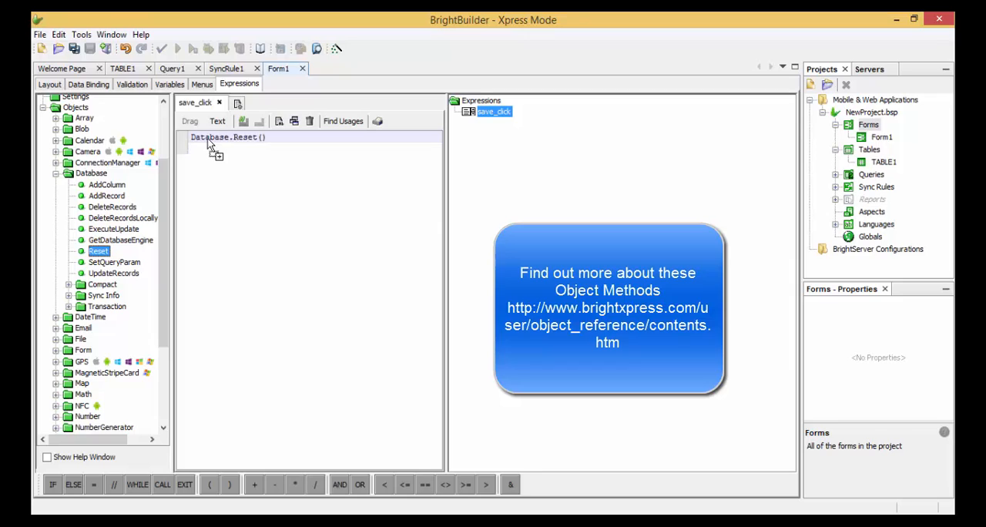
- Add a Database.AddColumn call below the Reset line and set its column to NAME from TABLE1
left_click(118, 186)
left_click_drag(118, 187, 251, 159)
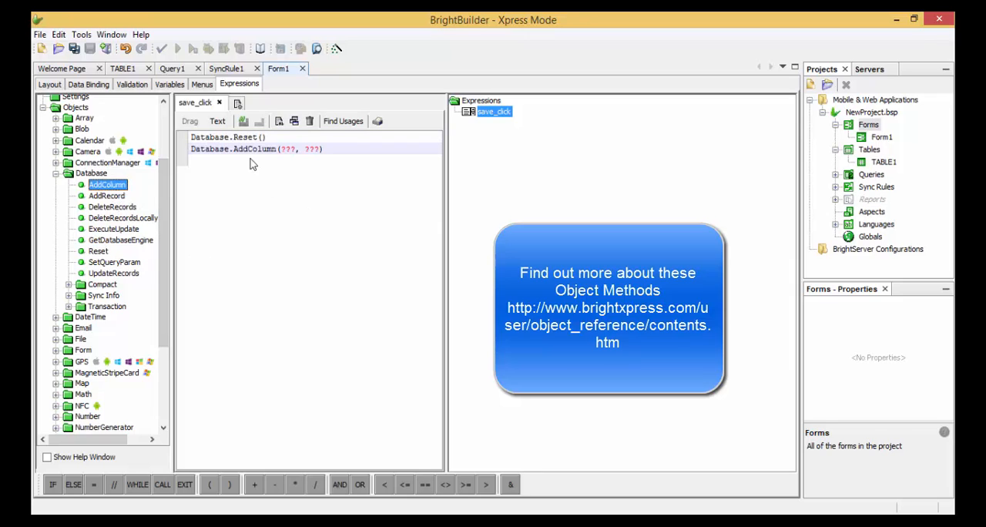
double_click(289, 150)
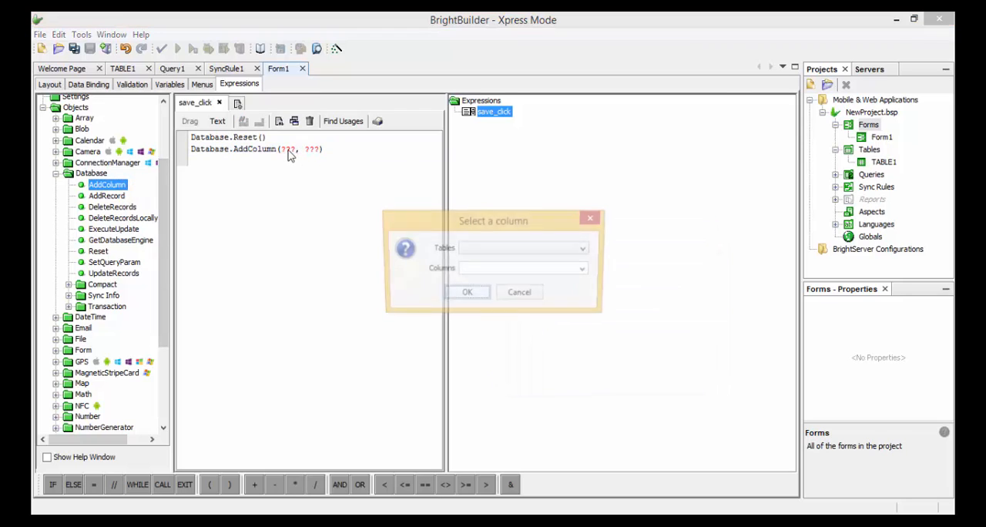
left_click(525, 249)
left_click(524, 263)
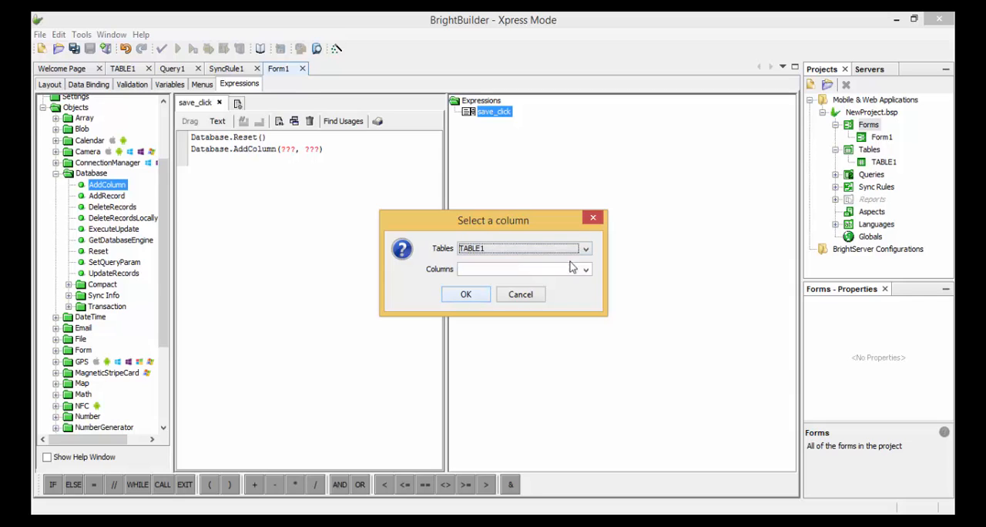
left_click(586, 271)
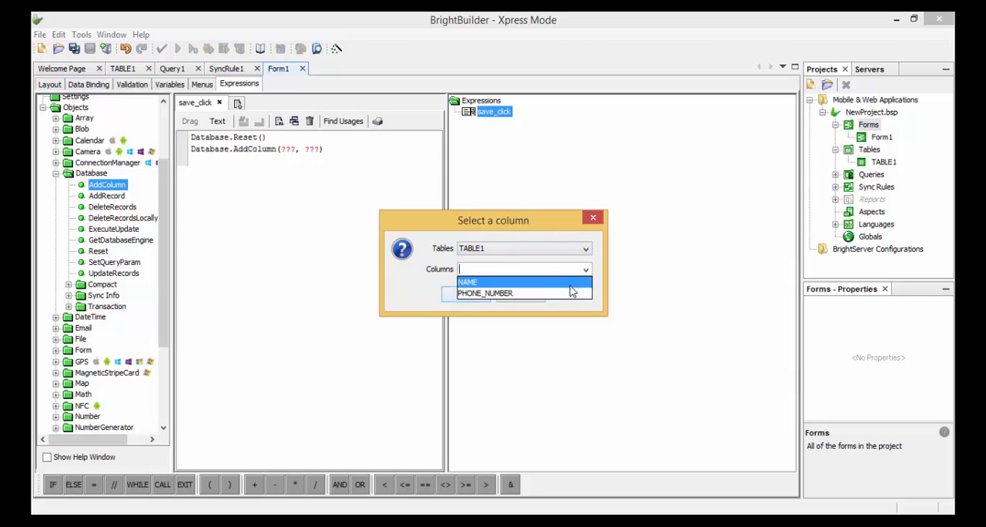
left_click(571, 282)
left_click(466, 294)
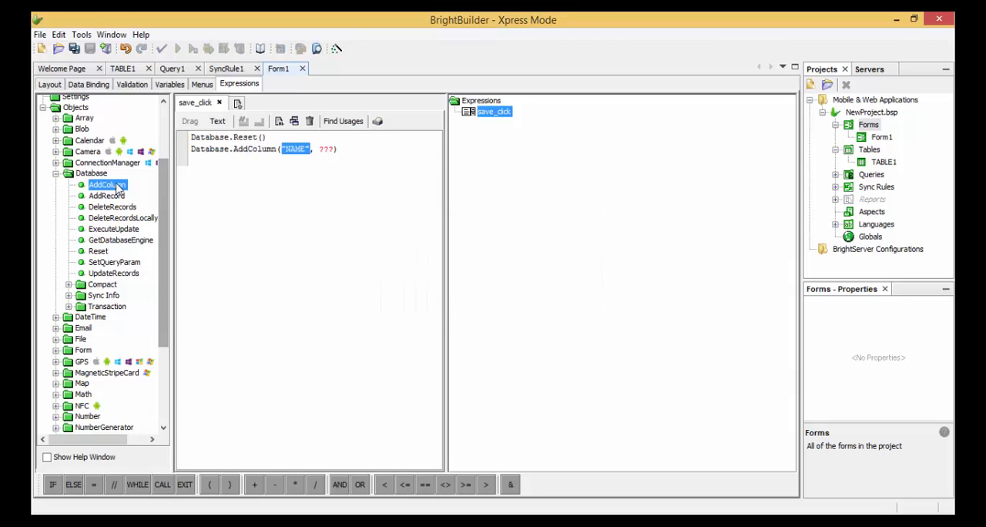
- Use the form control name_field as the value argument of the NAME AddColumn call
left_click_drag(164, 212, 159, 152)
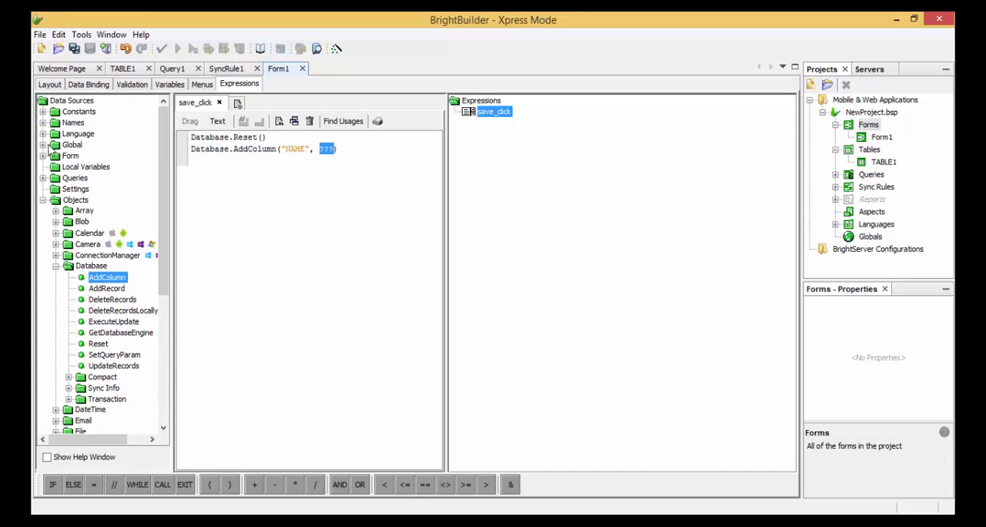
left_click(43, 155)
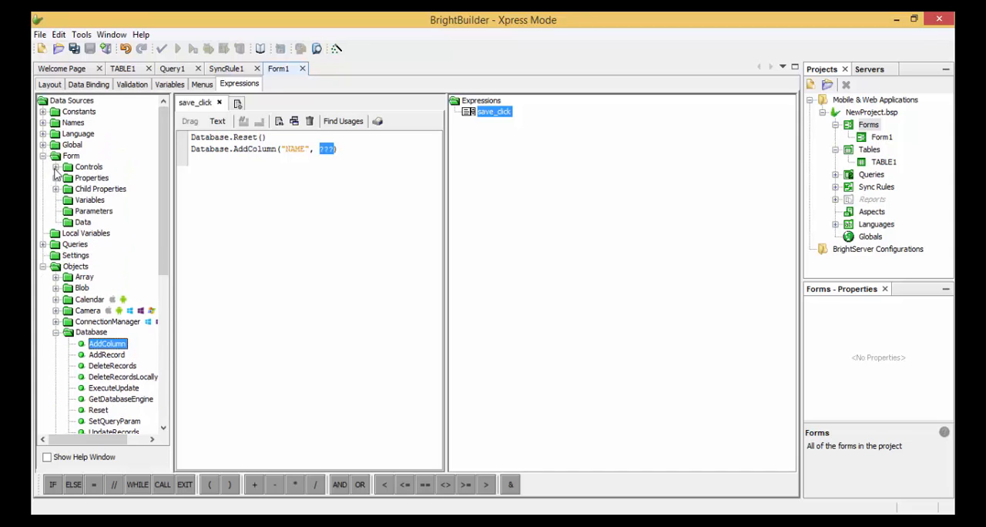
left_click(56, 167)
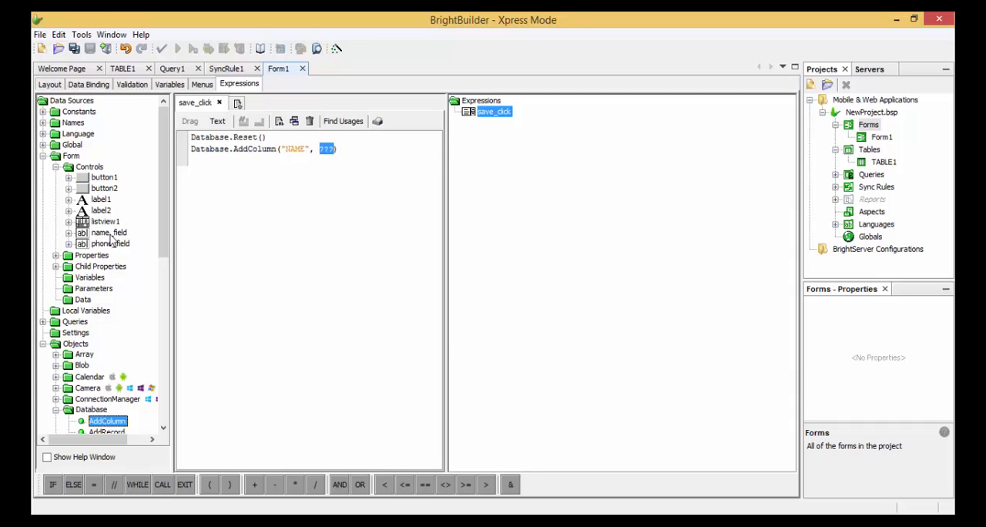
left_click_drag(107, 238, 328, 156)
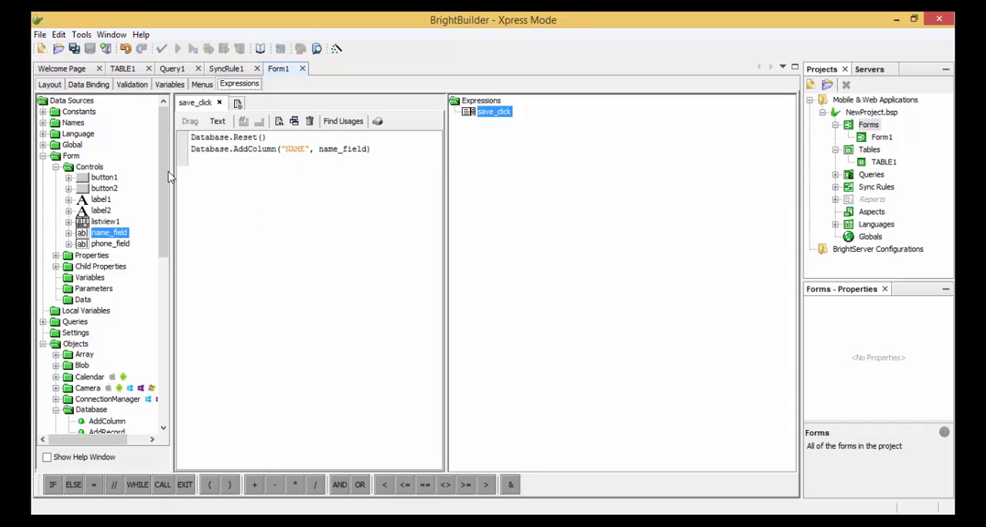
- Add a second Database.AddColumn call below the NAME line and set its column to PHONE_NUMBER from TABLE1
left_click_drag(164, 174, 179, 266)
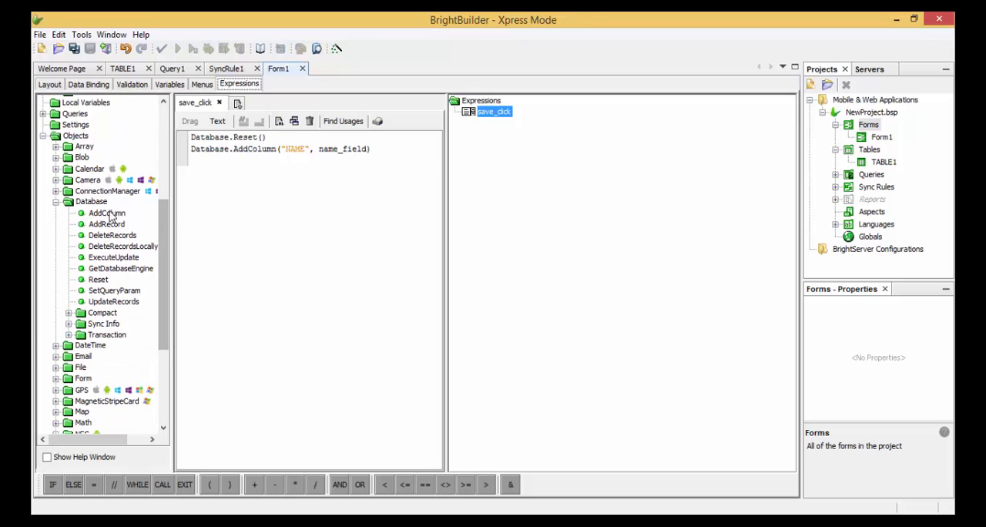
left_click_drag(108, 212, 184, 183)
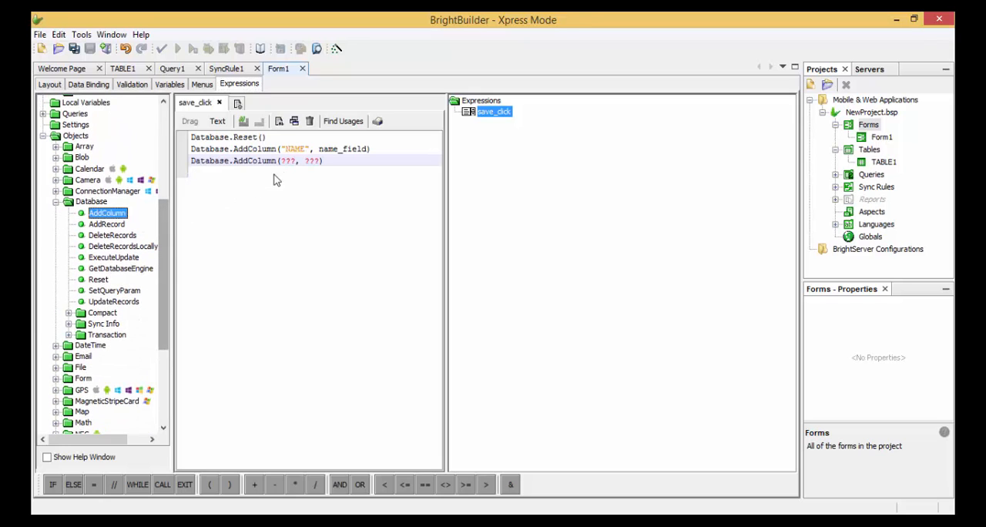
double_click(292, 161)
left_click(585, 249)
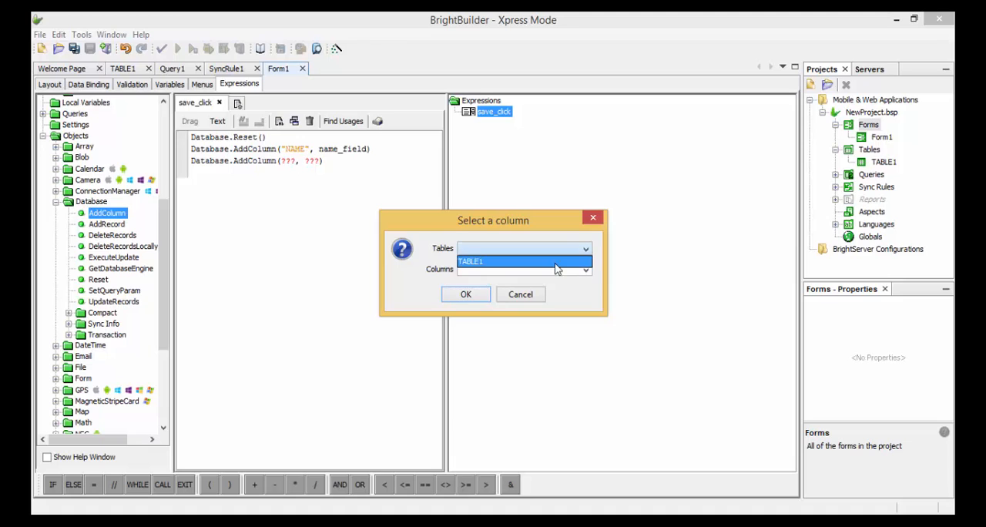
left_click(555, 262)
left_click(586, 270)
left_click(565, 293)
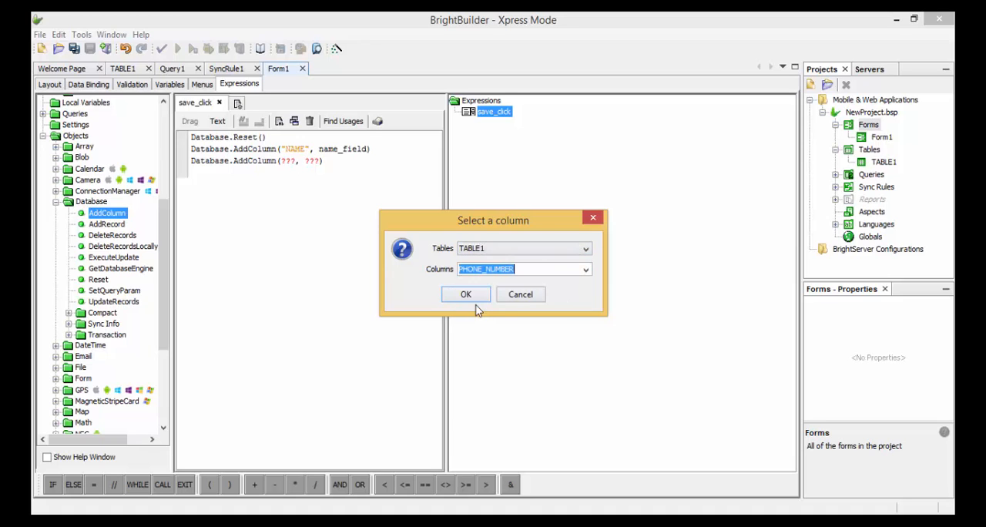
left_click(472, 296)
- Use the form control phone_field as the value argument of the PHONE_NUMBER AddColumn call
scroll(124, 224, "up", 5)
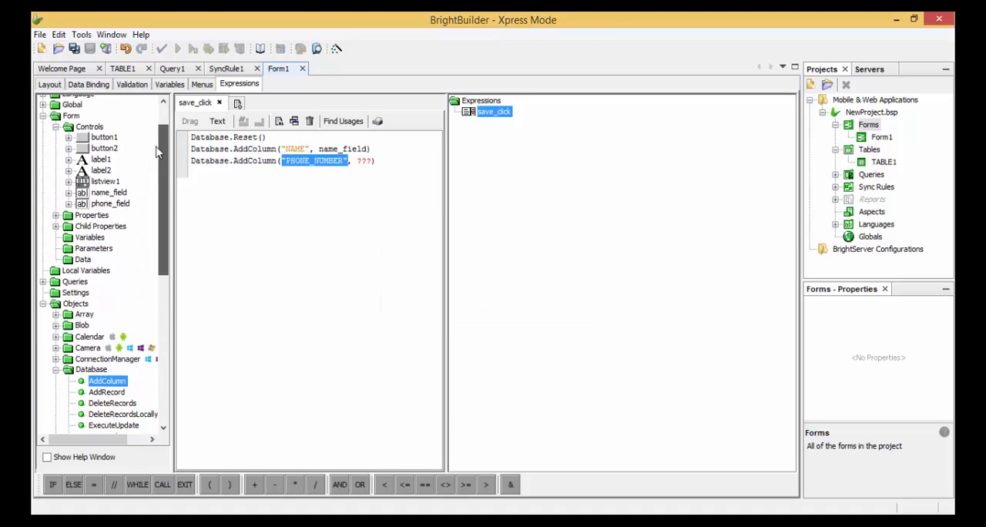
left_click_drag(113, 218, 362, 162)
left_click(306, 176)
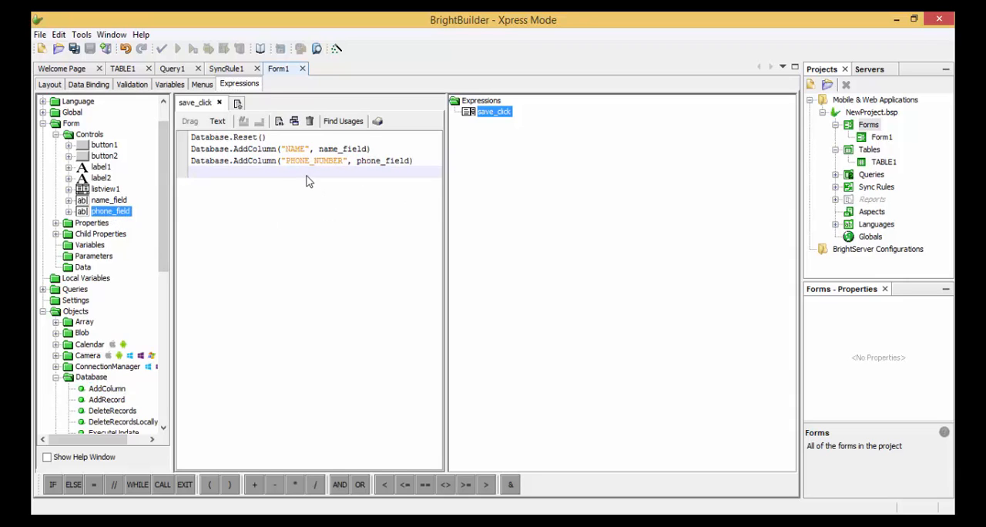
- Add a Database.AddRecord call as the last line of save_click and set its table to TABLE1
scroll(121, 230, "down", 5)
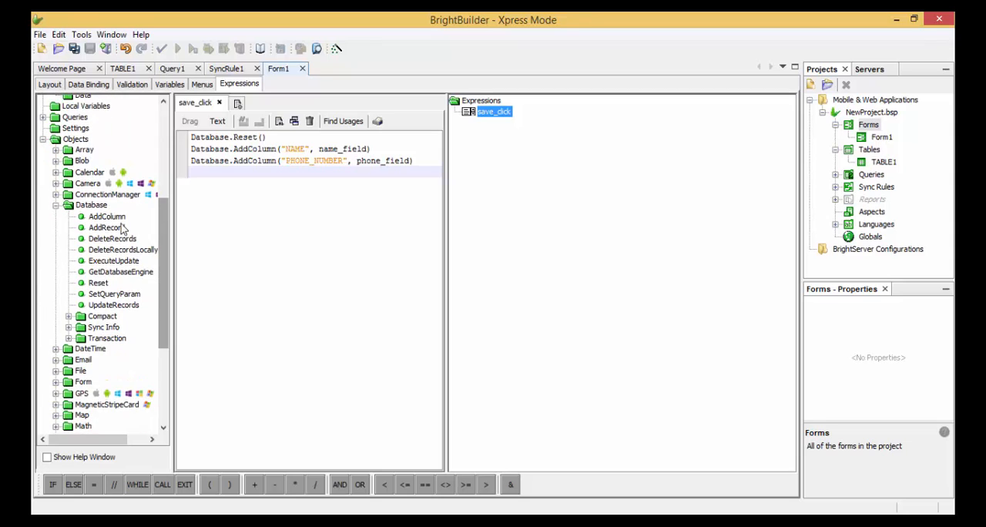
left_click_drag(110, 228, 221, 185)
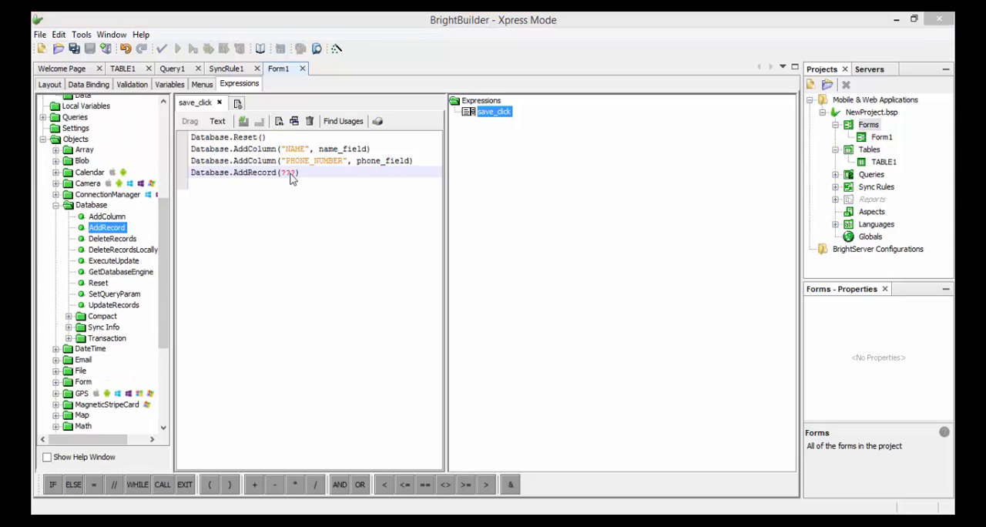
double_click(290, 174)
left_click(582, 259)
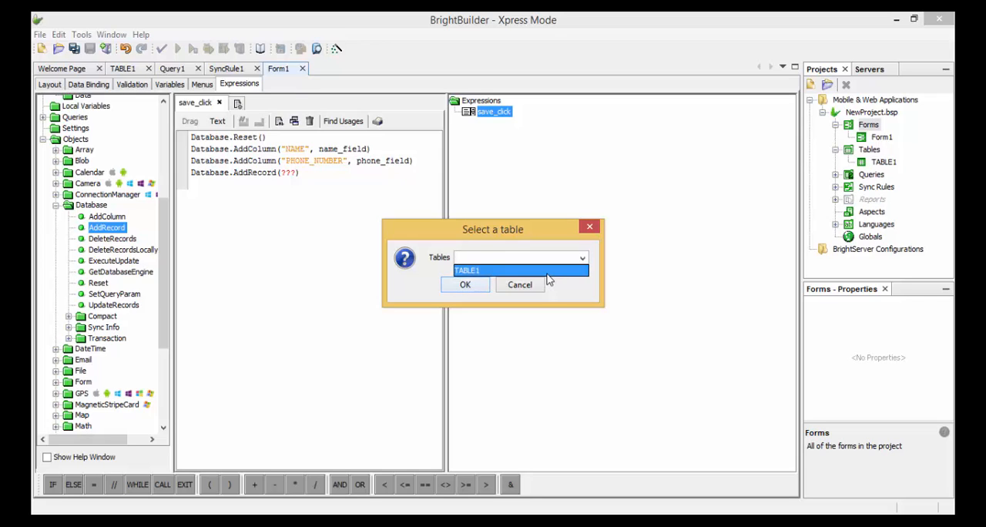
left_click(545, 269)
left_click(465, 284)
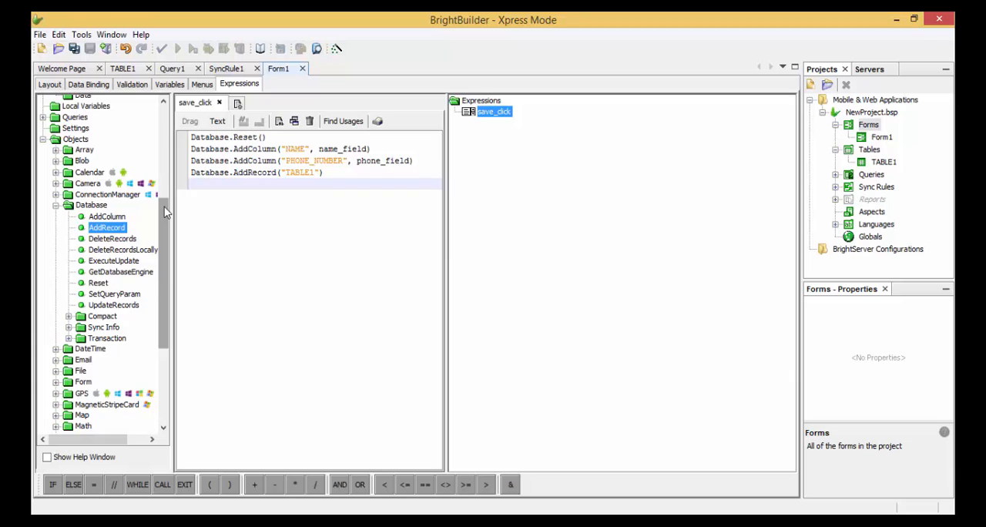
- Add a Refresh call on the listview1 control as the last line of save_click
scroll(164, 214, "up", 5)
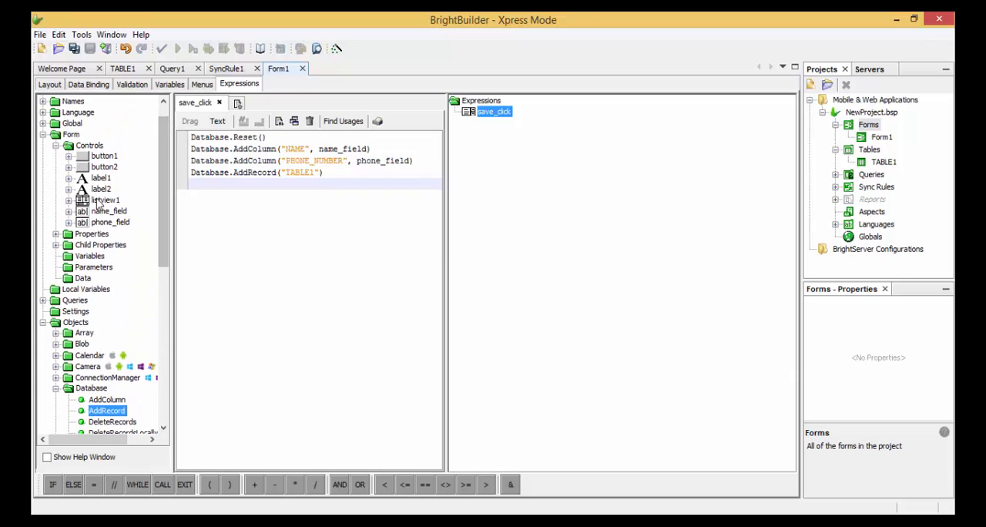
left_click(98, 200)
left_click(69, 201)
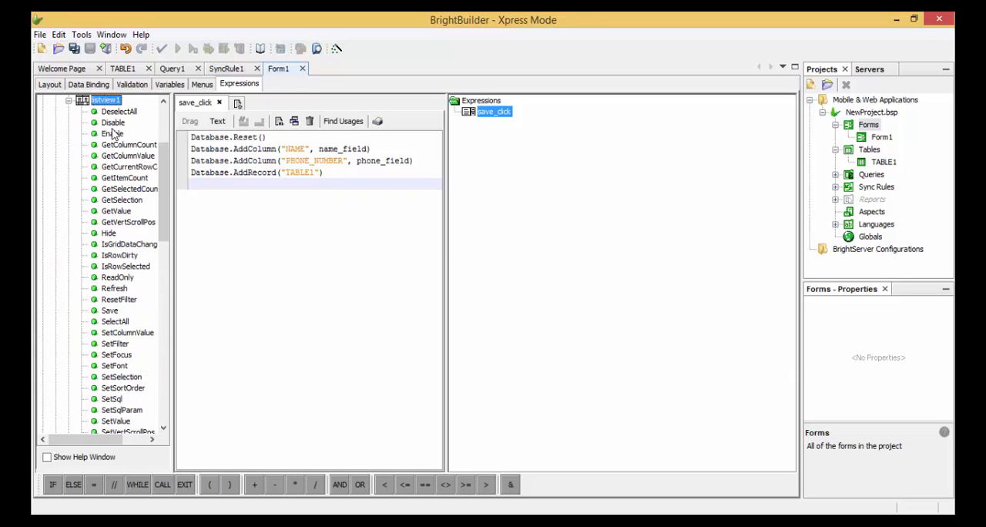
mouse_move(162, 173)
left_mouse_down()
mouse_move(168, 151)
mouse_move(177, 171)
left_mouse_up()
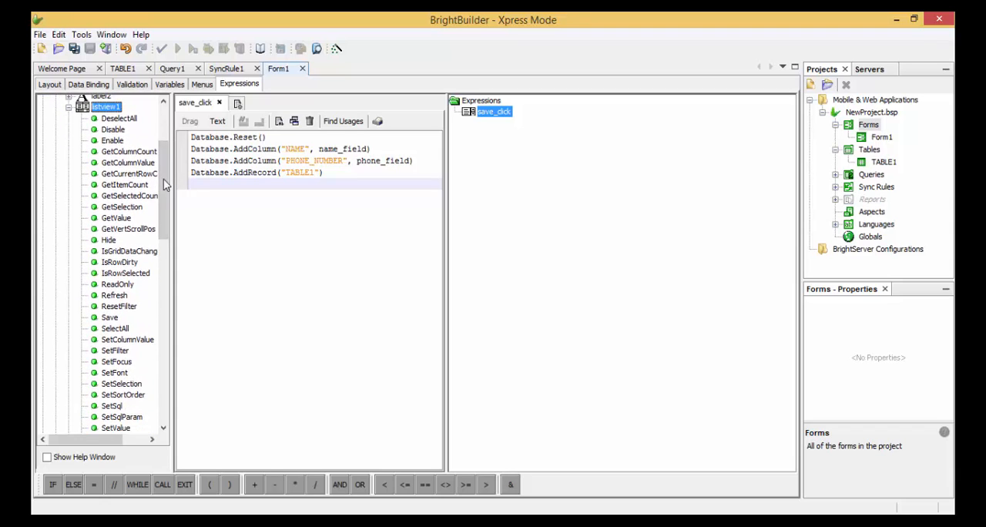
scroll(164, 188, "down", 3)
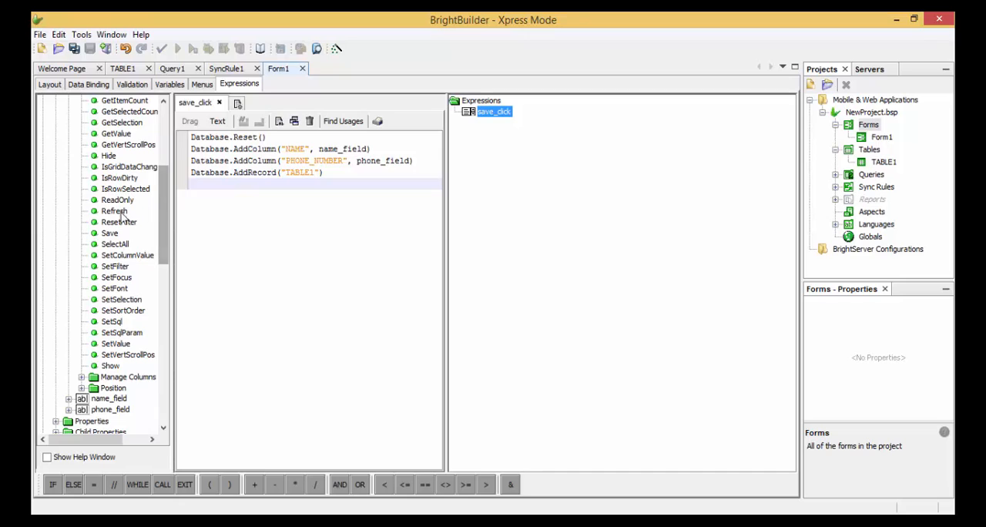
left_click_drag(116, 212, 227, 186)
left_click(285, 211)
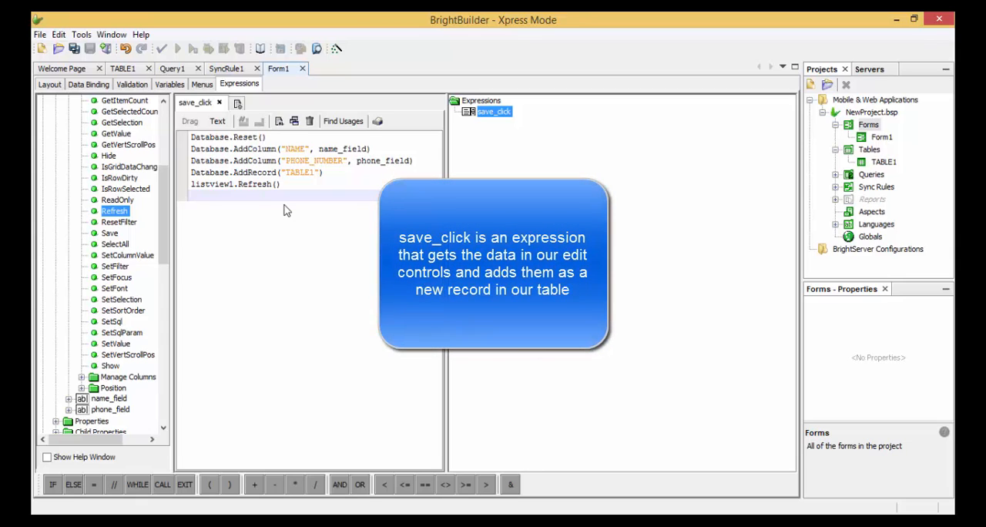
double_click(351, 152)
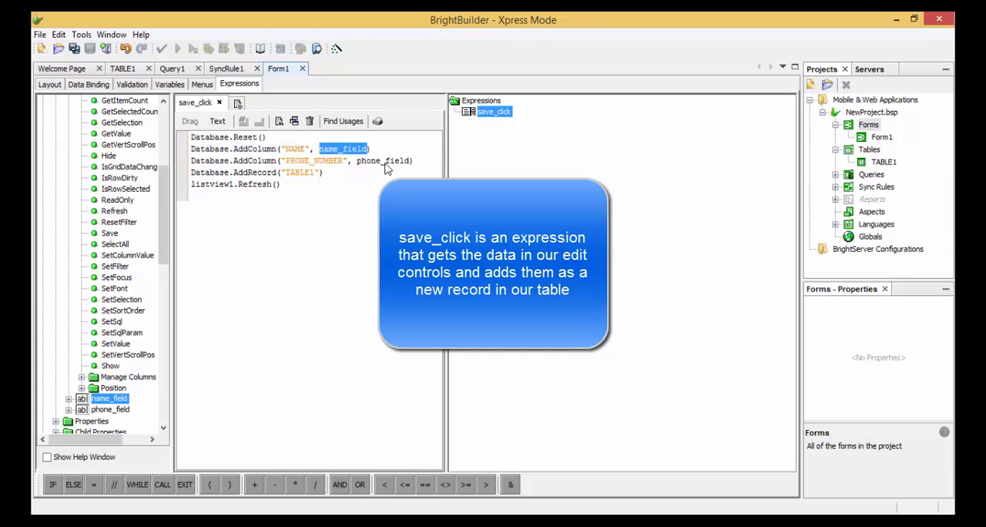
left_click(386, 163)
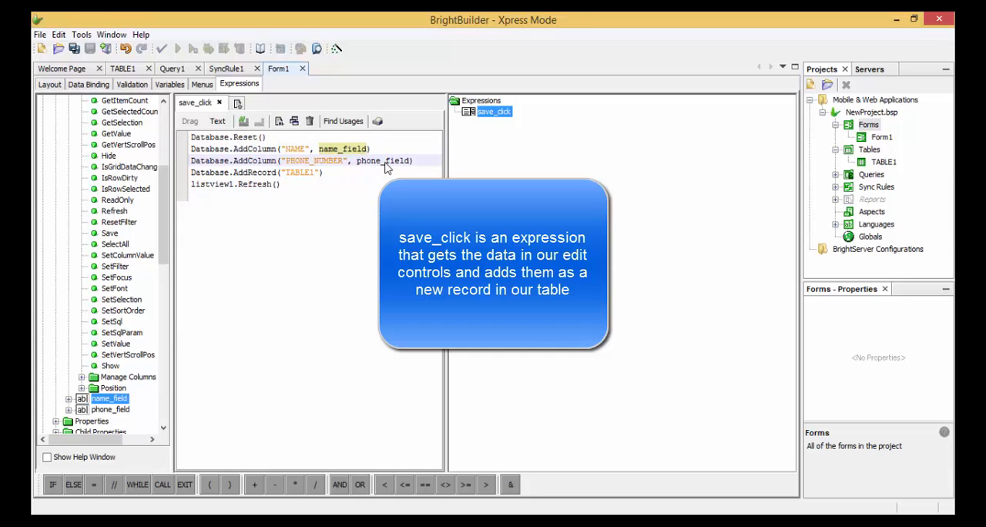
double_click(301, 174)
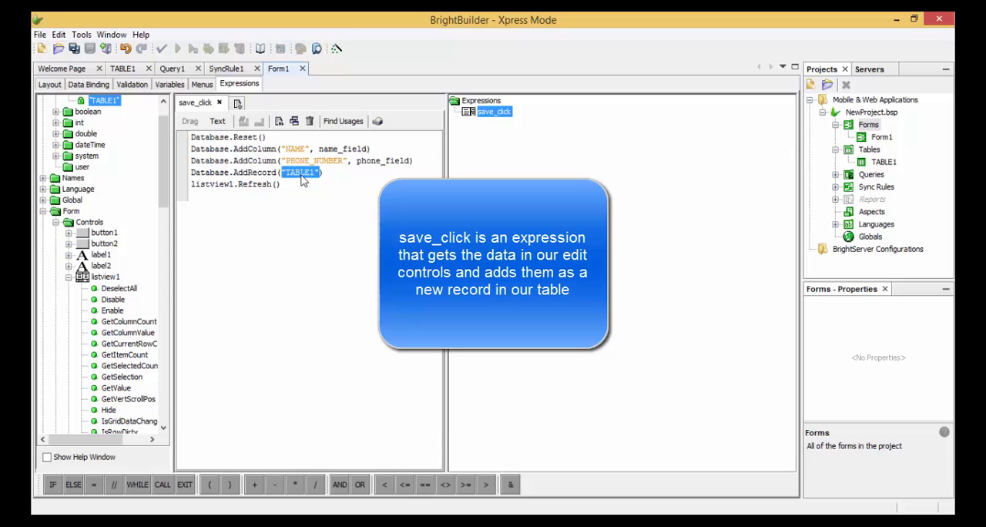
left_click(261, 187)
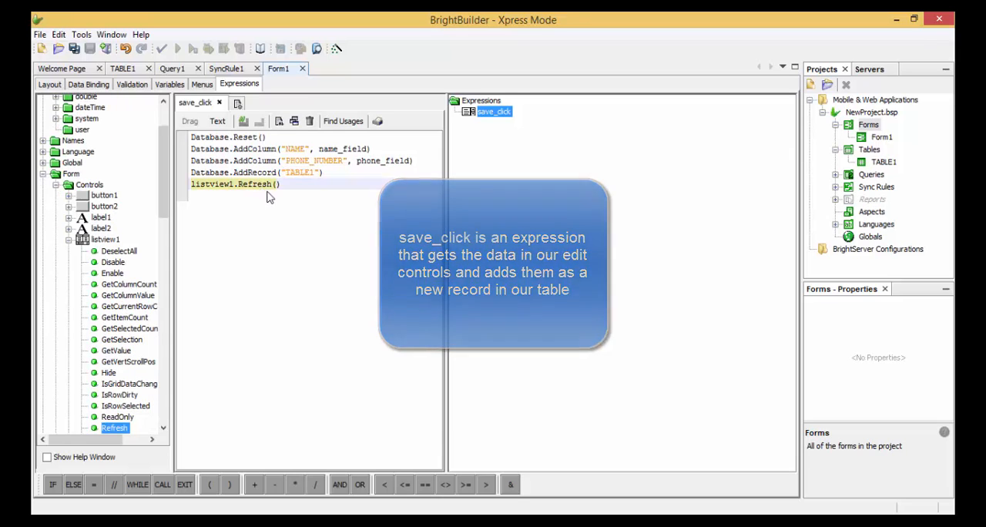
- Create a new expression named sync_click and make a Synchroniser.DisableAll call its first line
left_click(239, 104)
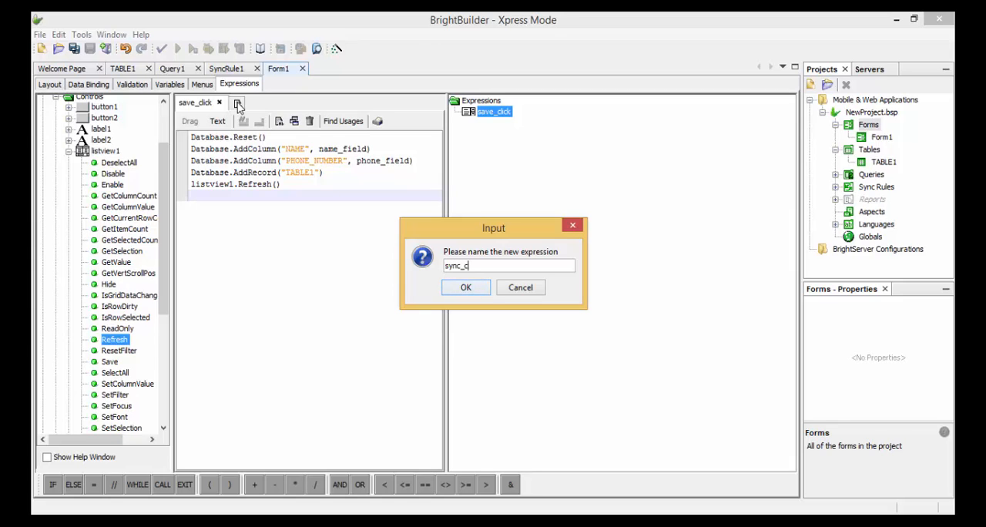
key("Return")
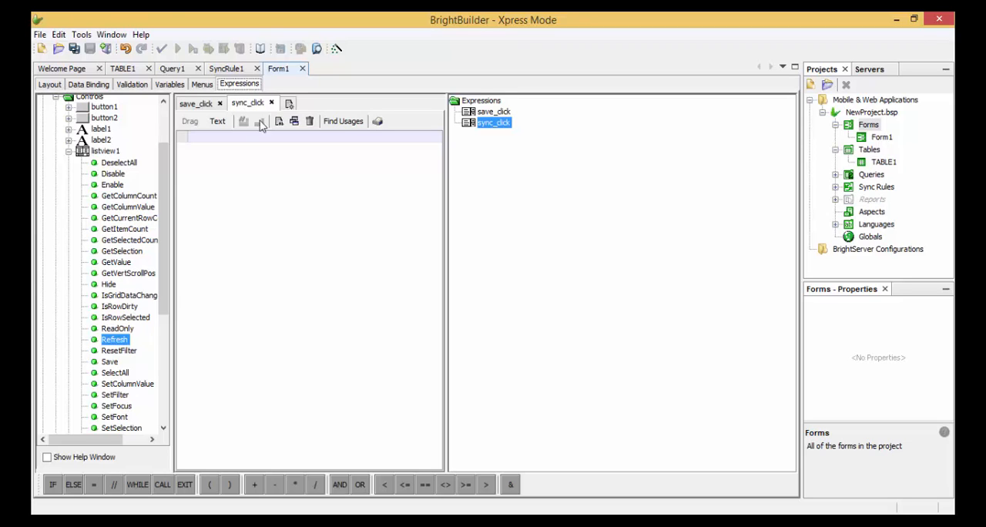
left_click(69, 152)
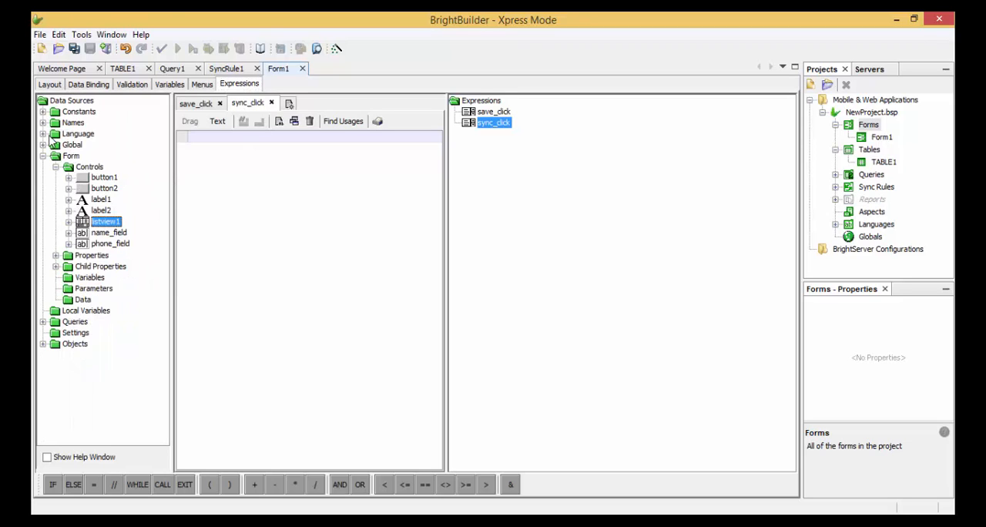
left_click(43, 156)
left_click(43, 200)
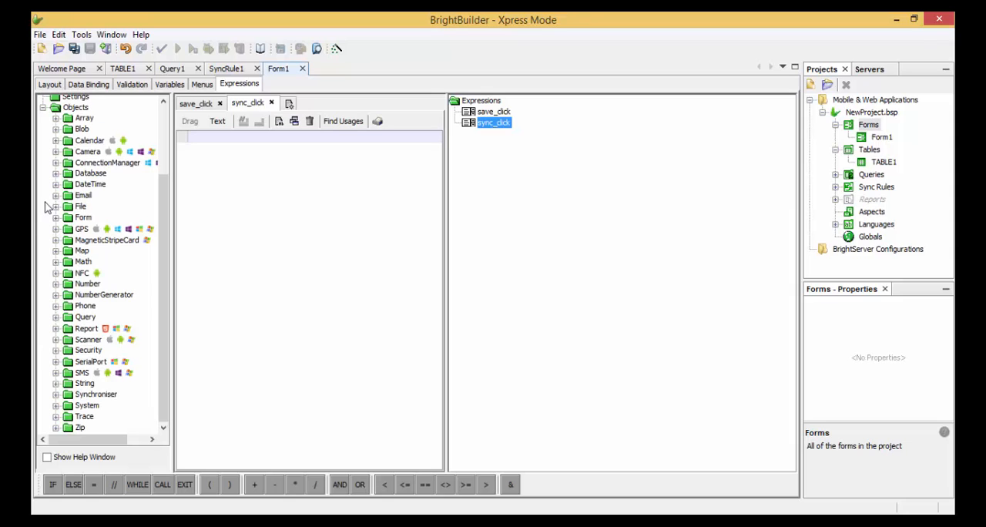
left_click(58, 394)
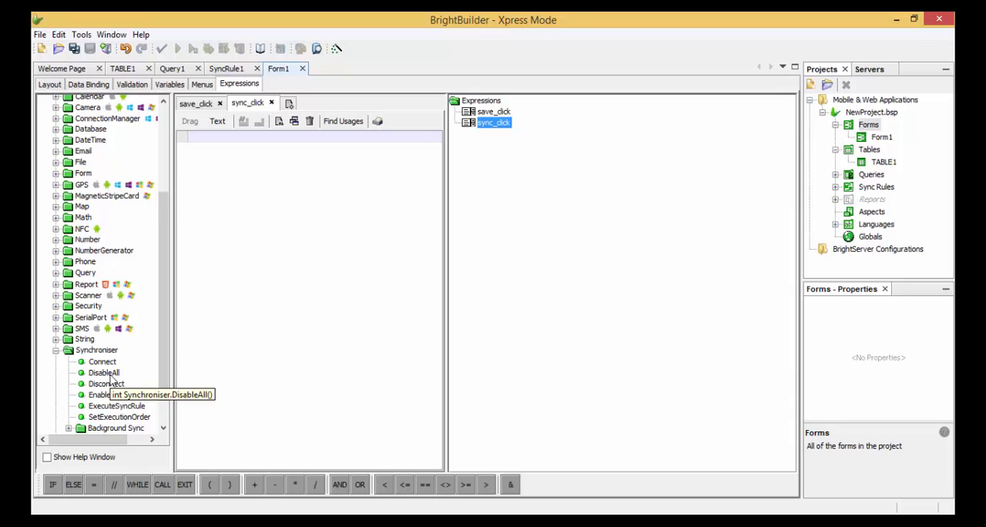
left_click_drag(111, 378, 225, 148)
left_click(258, 146)
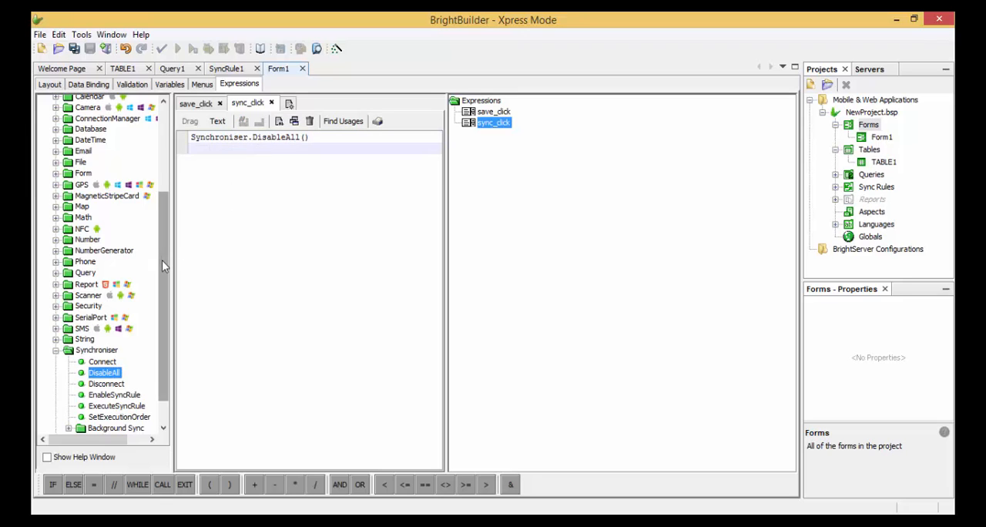
- Add a Synchroniser.EnableSyncRule call below the DisableAll line, with SyncRule1 as the sync rule and true as the second argument
scroll(162, 261, "down", 1)
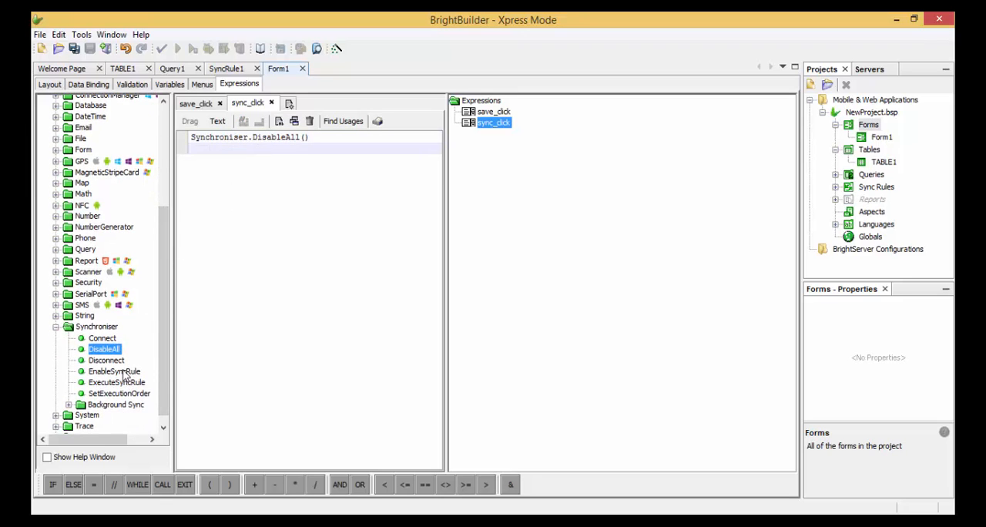
left_click_drag(123, 374, 221, 164)
left_click(333, 150)
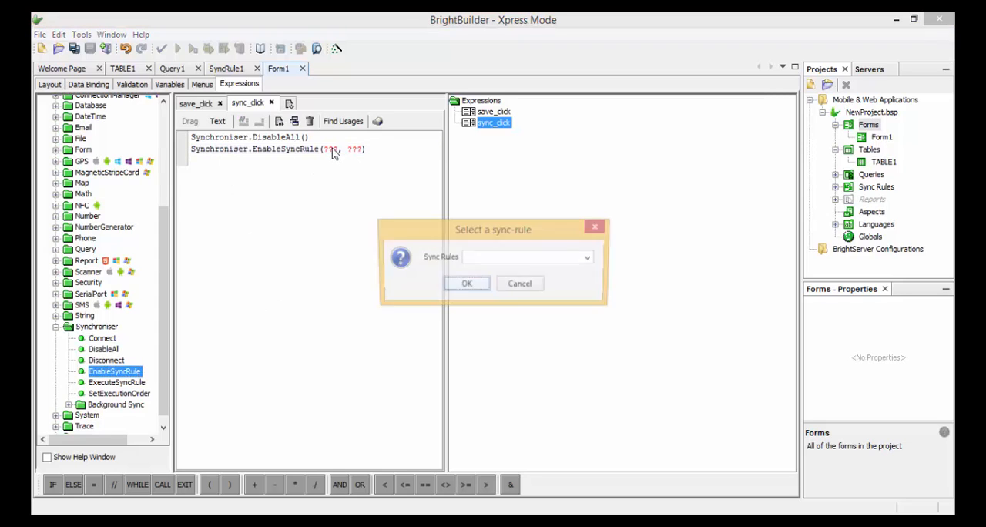
left_click(591, 258)
left_click(585, 272)
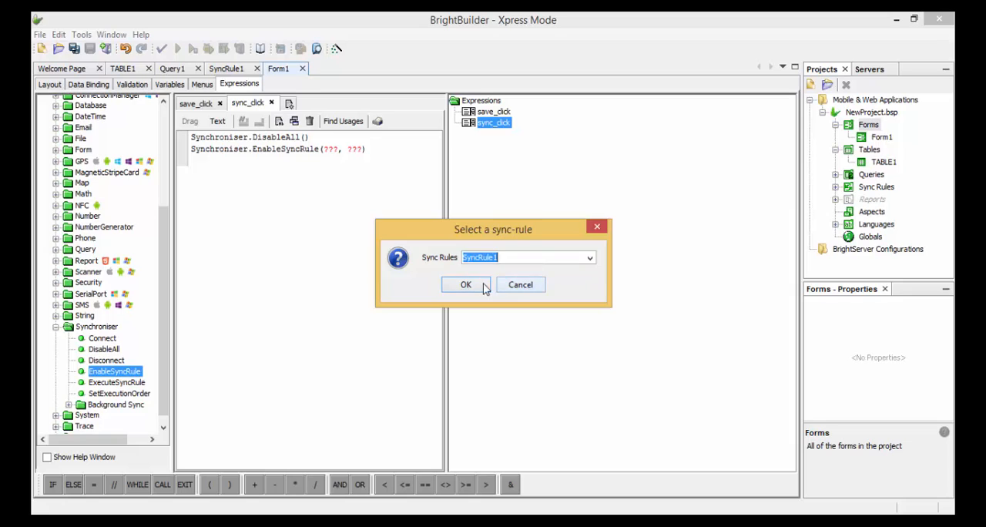
left_click(478, 284)
left_click(391, 150)
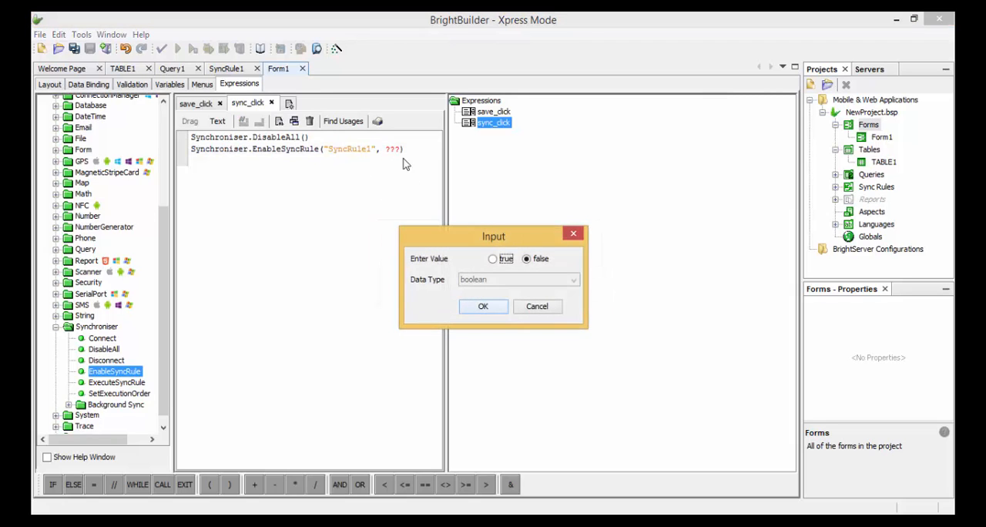
left_click(501, 259)
left_click(483, 307)
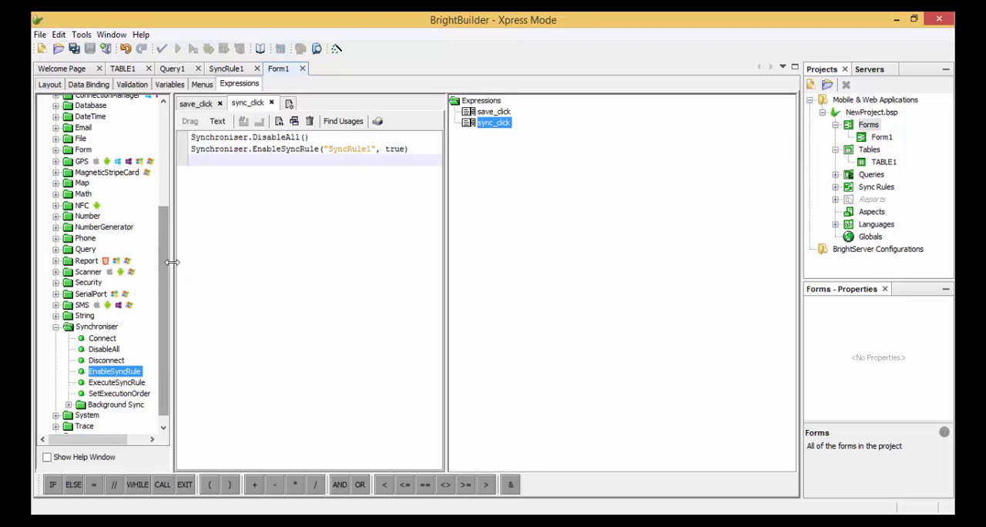
- Add a Form.ShowSyncDialog call with the argument false as the last line of sync_click
left_click(56, 151)
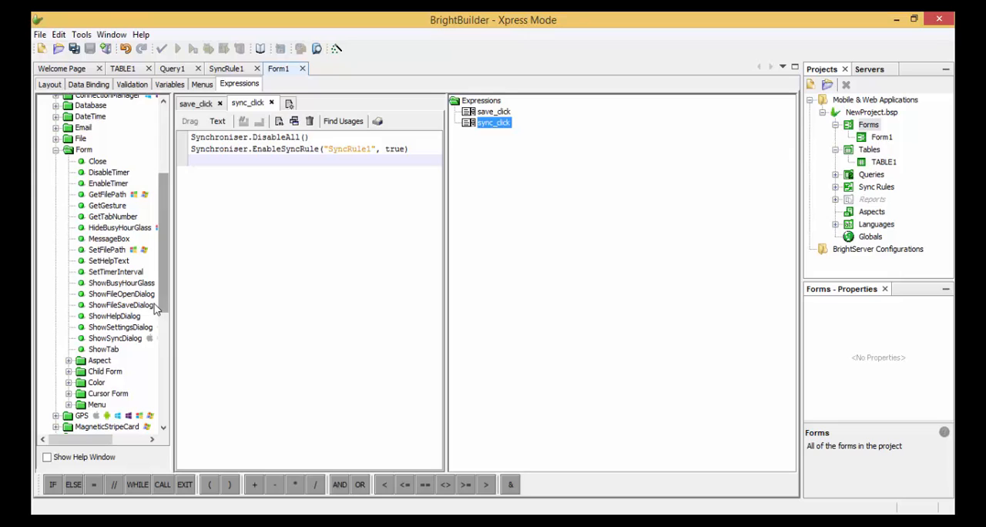
left_click_drag(132, 342, 218, 170)
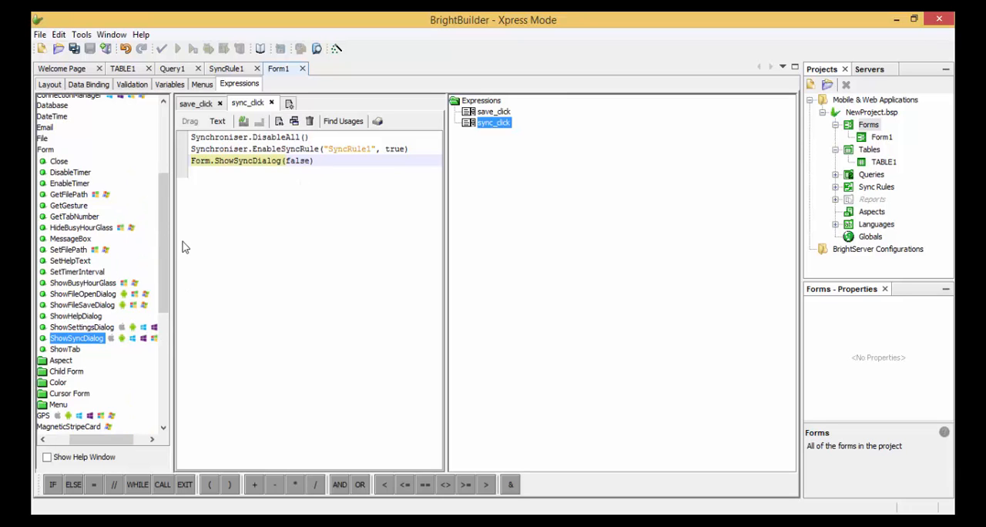
left_click(247, 184)
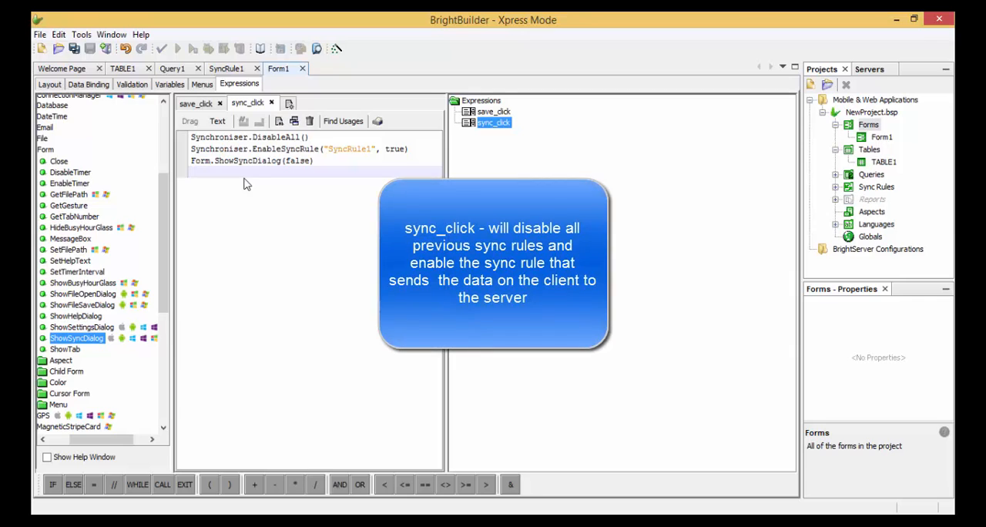
double_click(348, 151)
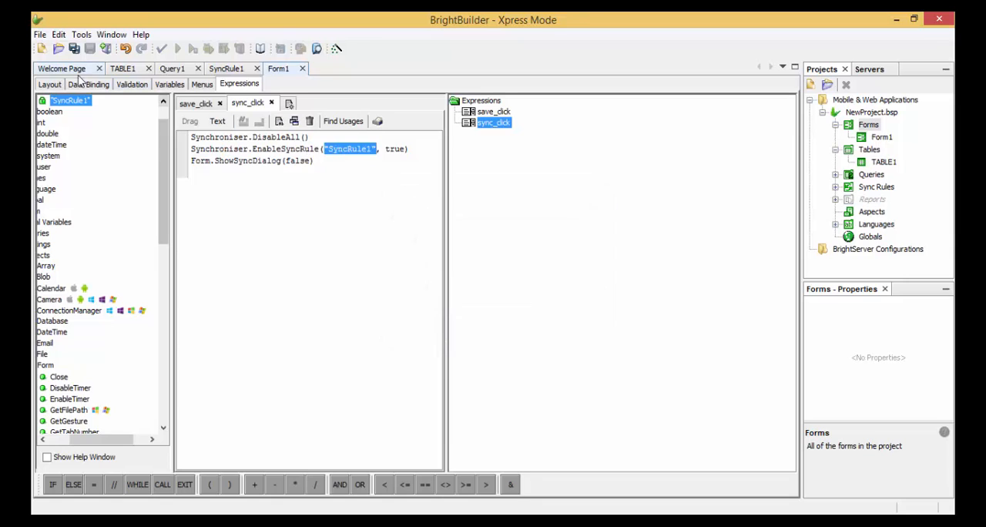
- In the Form1 layout, set the Save button's Action - Click property to save_click
left_click(51, 85)
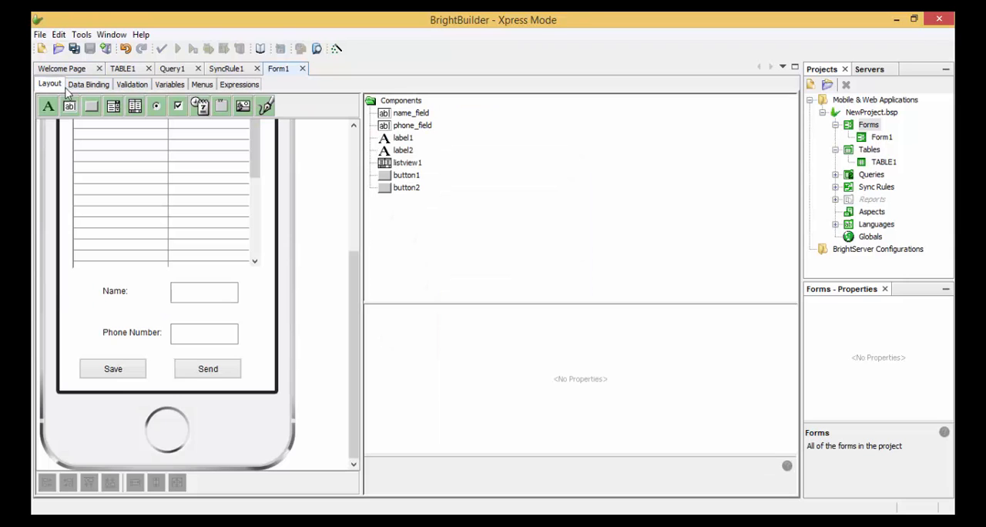
left_click(114, 369)
left_click_drag(792, 367, 792, 432)
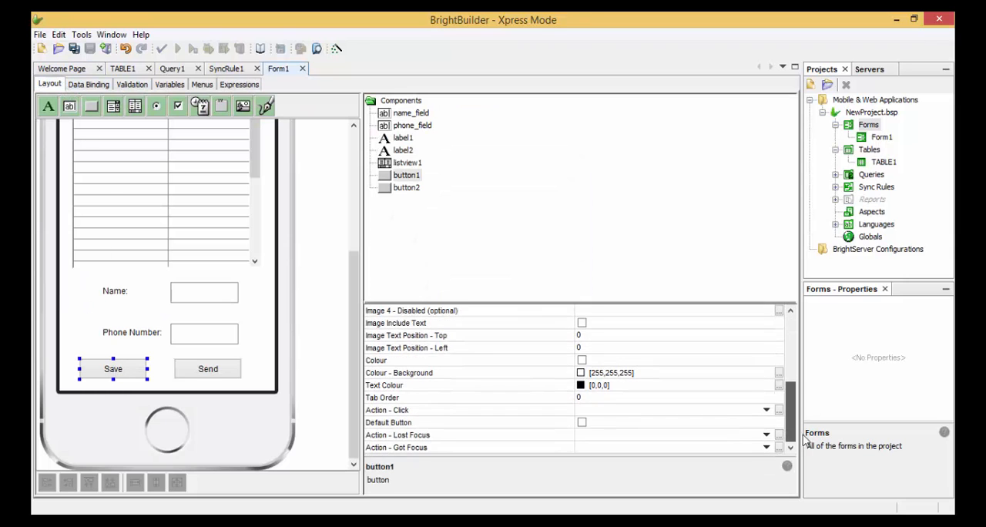
left_click(767, 413)
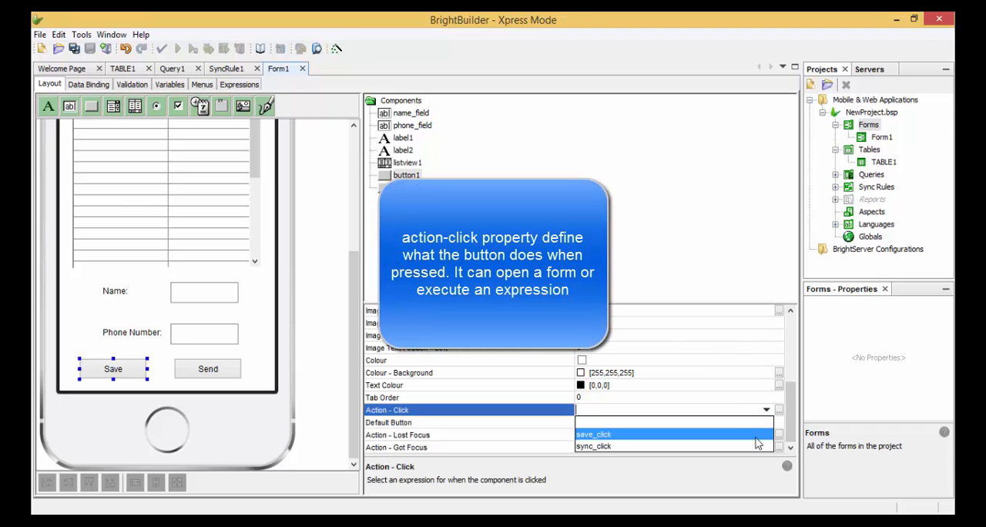
left_click(757, 439)
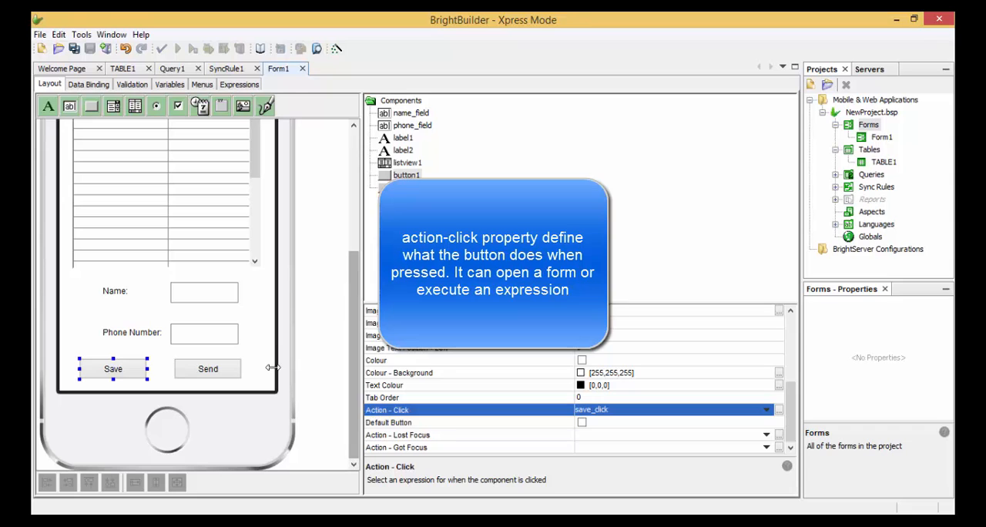
- Set the Send button's Action - Click property to sync_click
left_click(233, 369)
left_click_drag(794, 362, 787, 424)
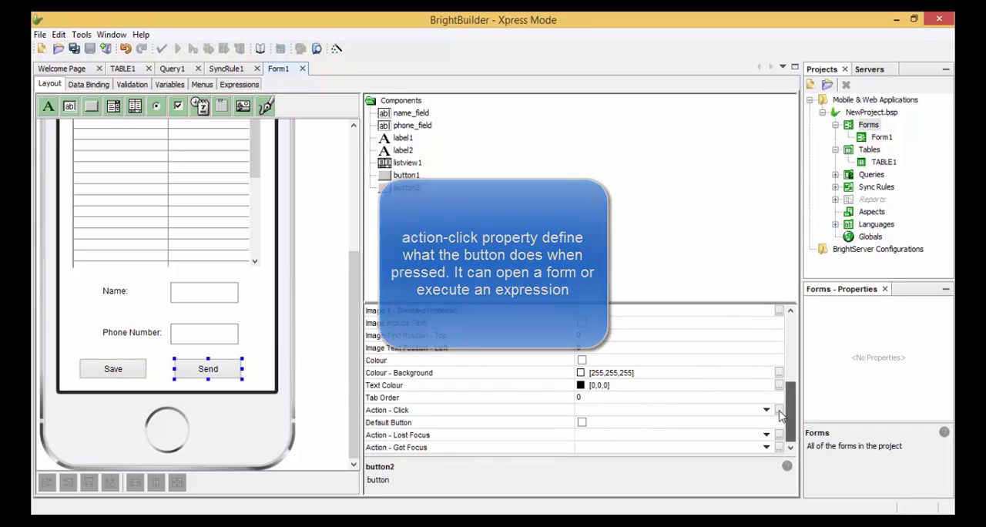
left_click(766, 410)
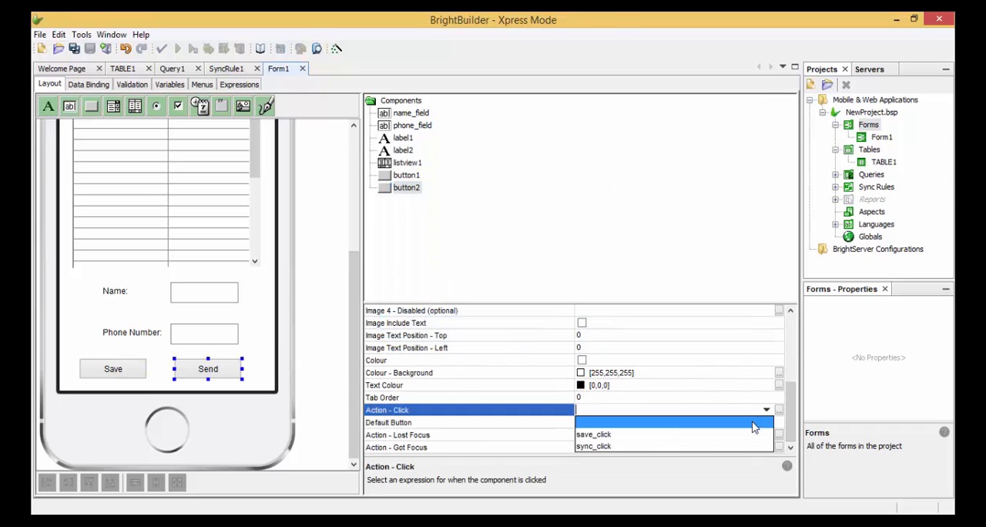
left_click(743, 446)
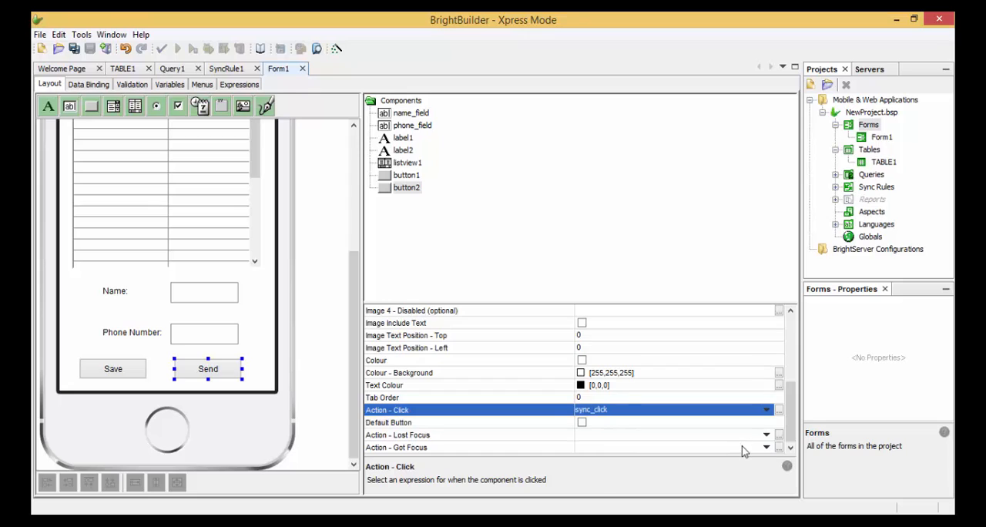
left_click(262, 377)
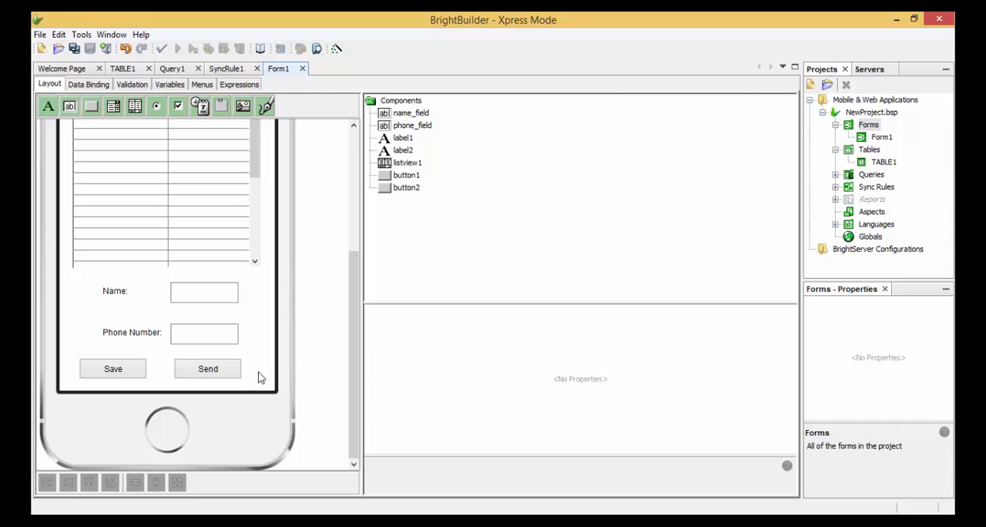
left_click(117, 371)
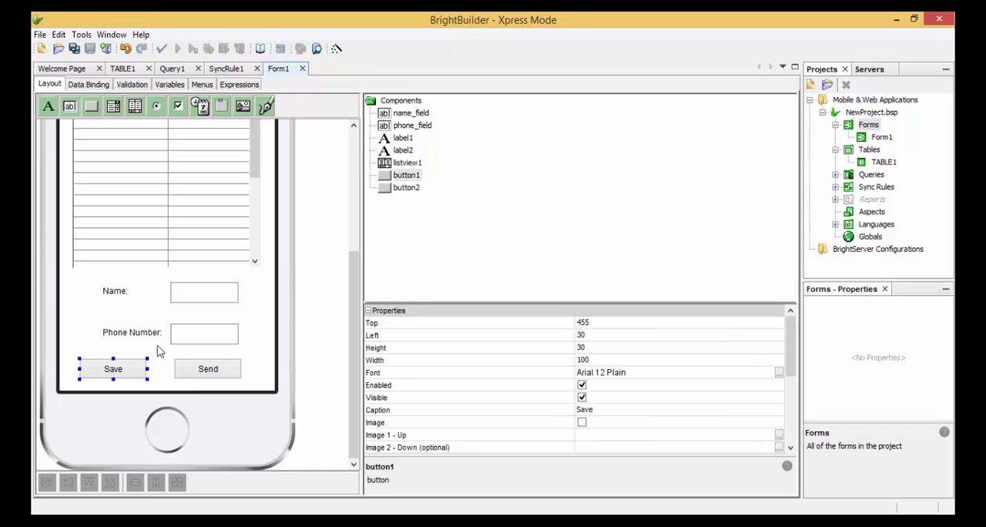
scroll(347, 329, "up", 3)
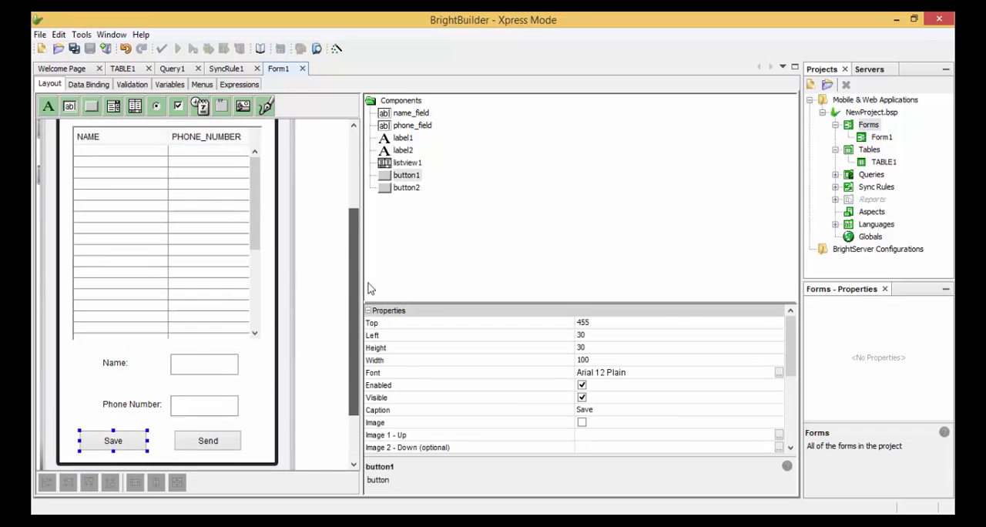
left_click(230, 272)
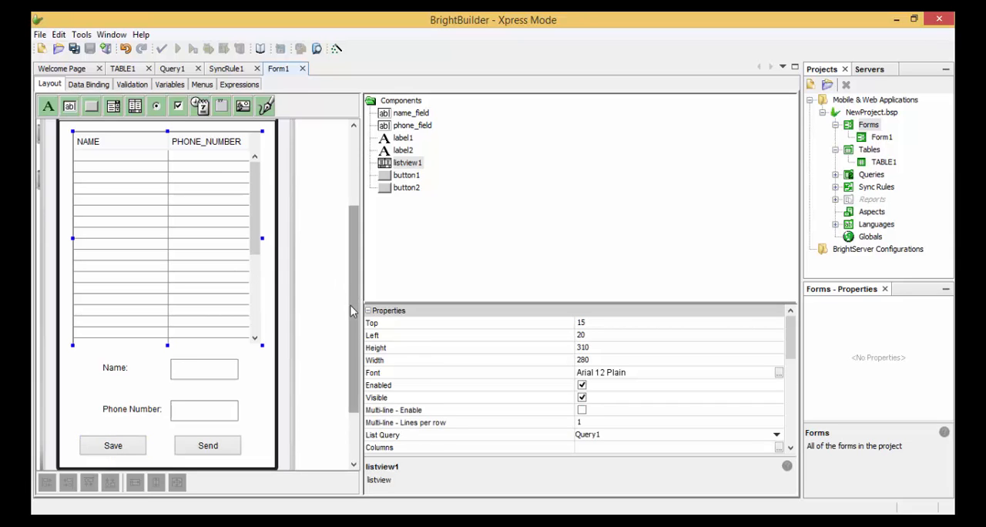
scroll(351, 301, "down", 3)
left_click(223, 387)
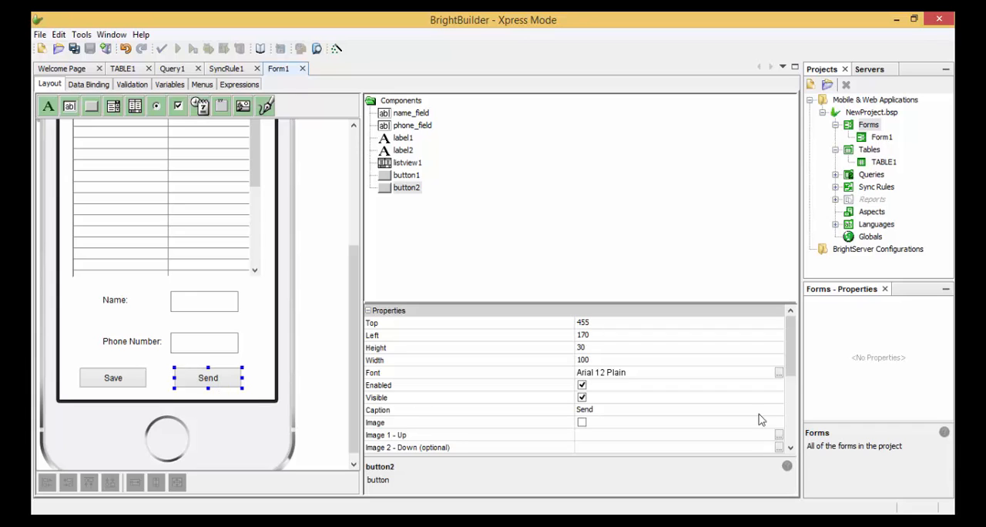
- Create a blank BrightServer server configuration project named NewProject.bep in the Documents folder
right_click(898, 251)
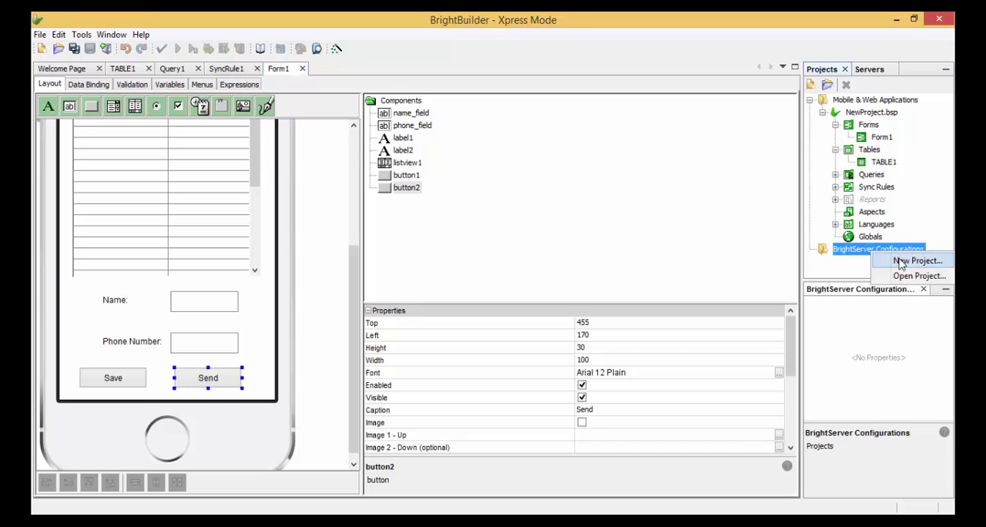
left_click(901, 262)
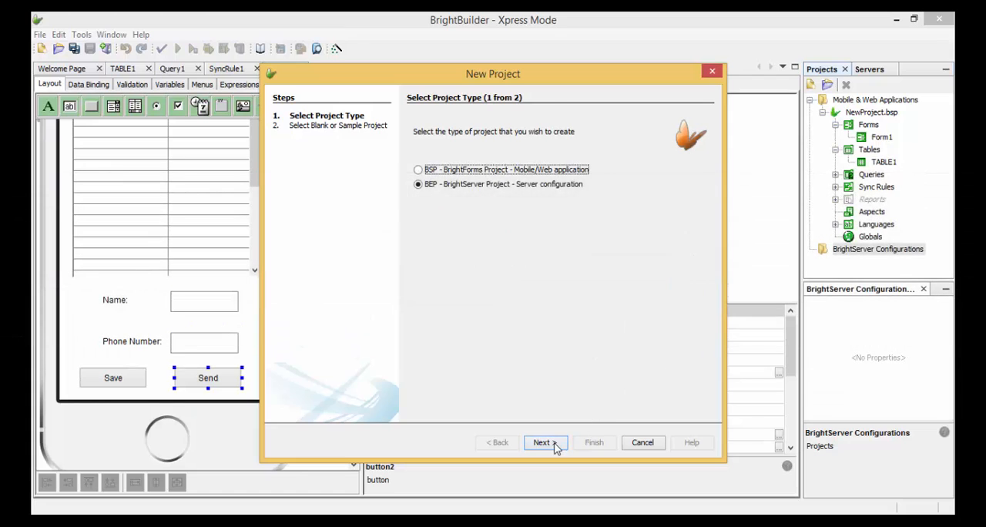
left_click(554, 446)
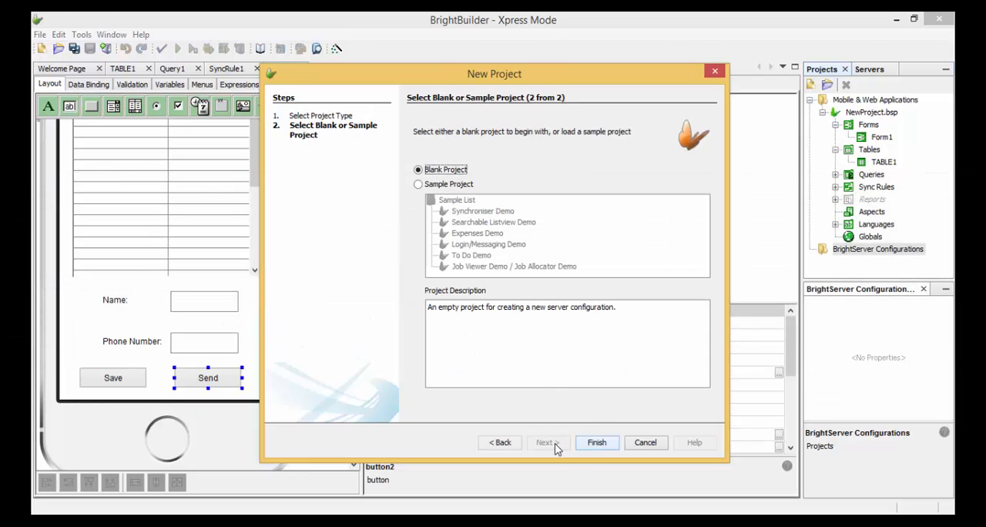
left_click(603, 445)
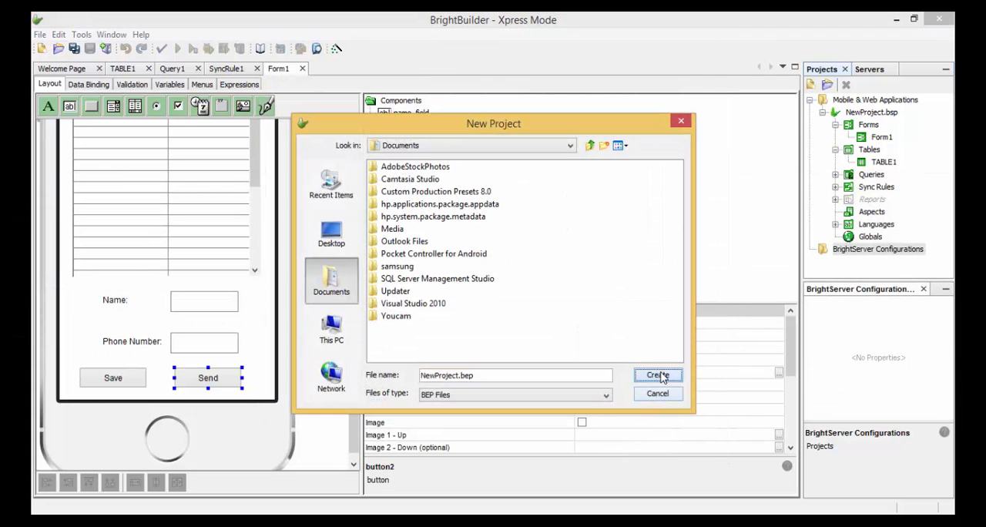
left_click(662, 378)
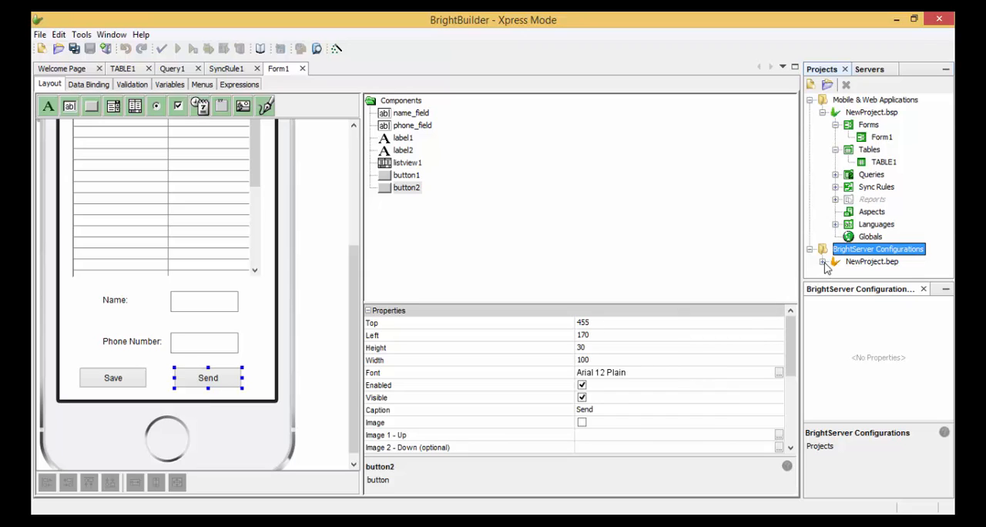
- Copy TABLE1 from NewProject.bsp into the Tables of NewProject.bep and open the pasted table's column definitions
left_click(823, 262)
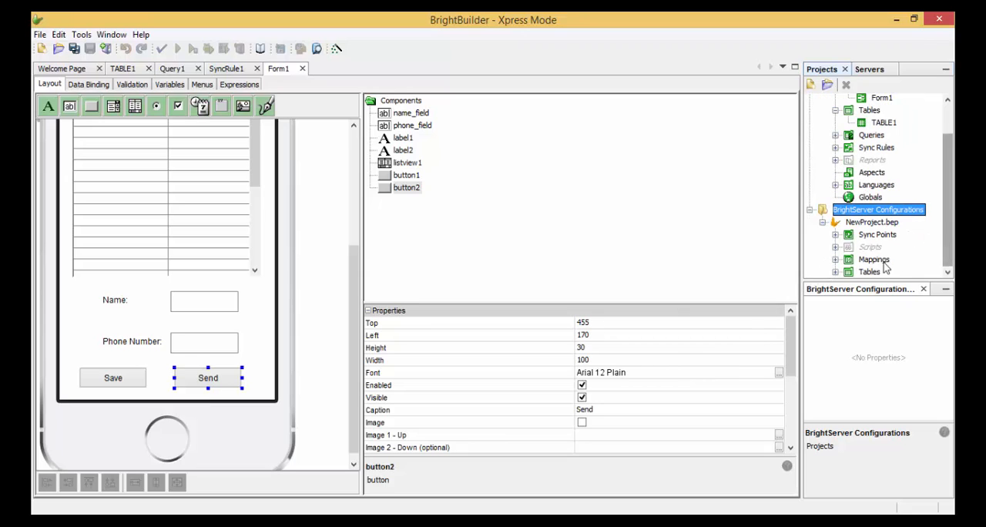
left_click(870, 272)
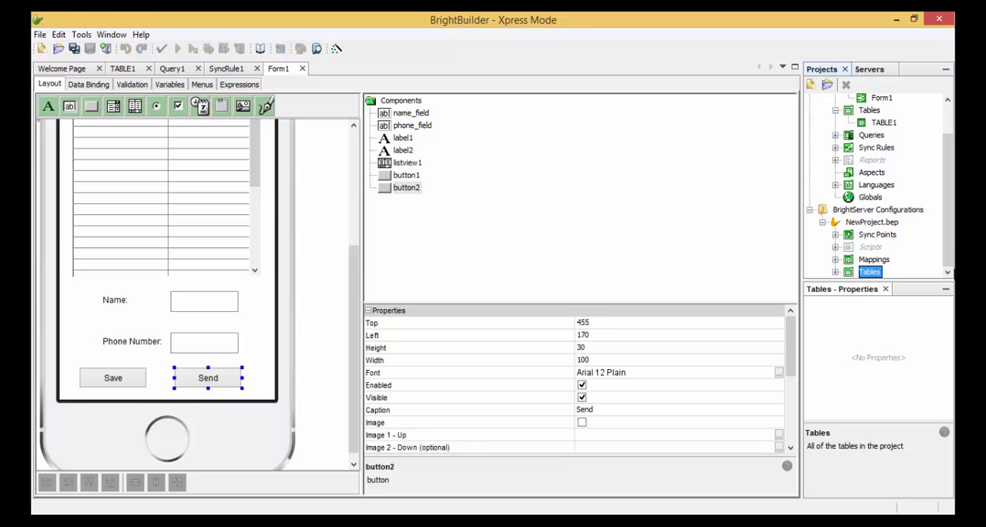
scroll(950, 197, "up", 1)
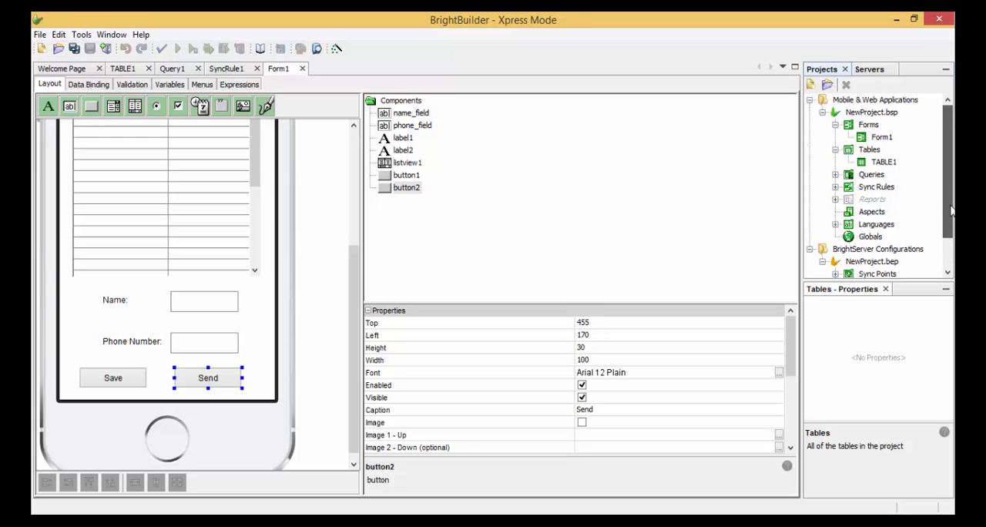
right_click(884, 162)
key("Escape")
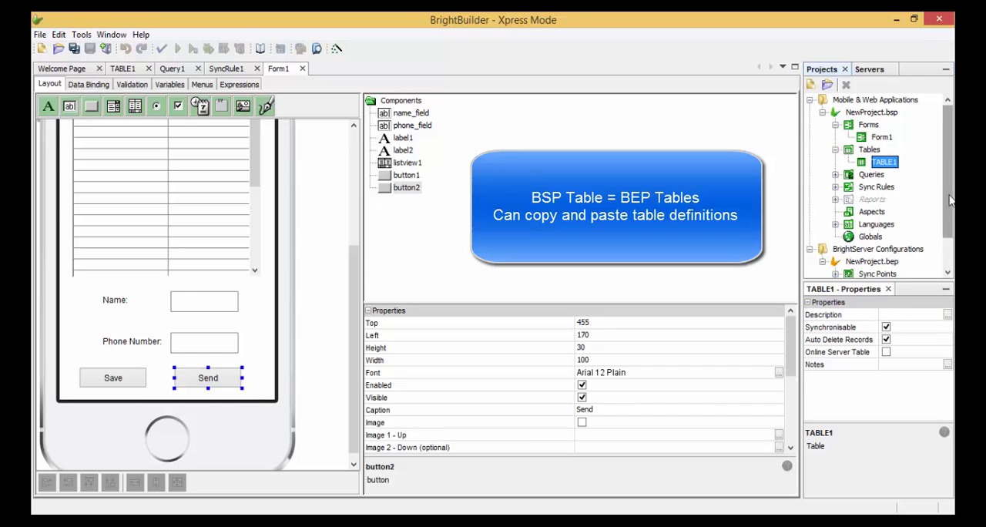
scroll(869, 262, "down", 1)
left_click(869, 272)
right_click(870, 272)
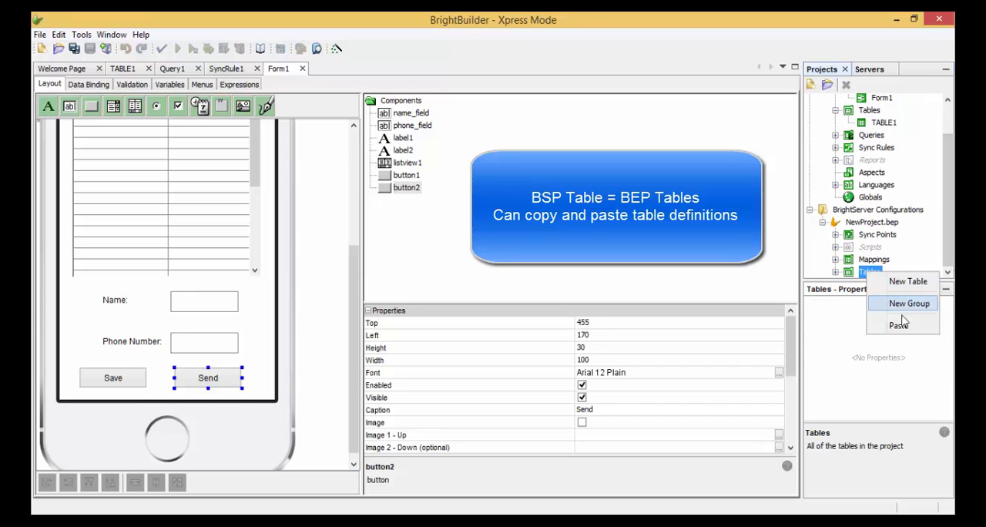
left_click(905, 330)
left_click(836, 271)
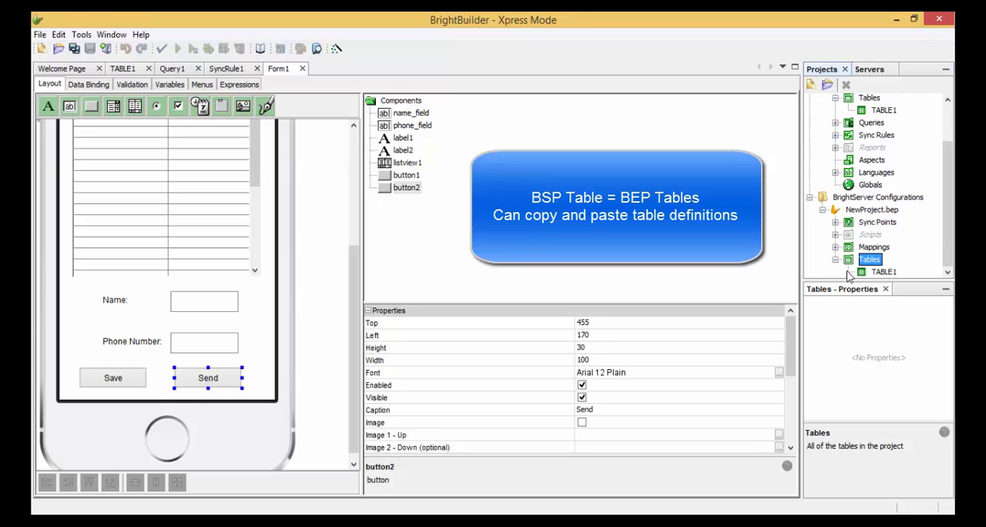
right_click(897, 273)
double_click(886, 272)
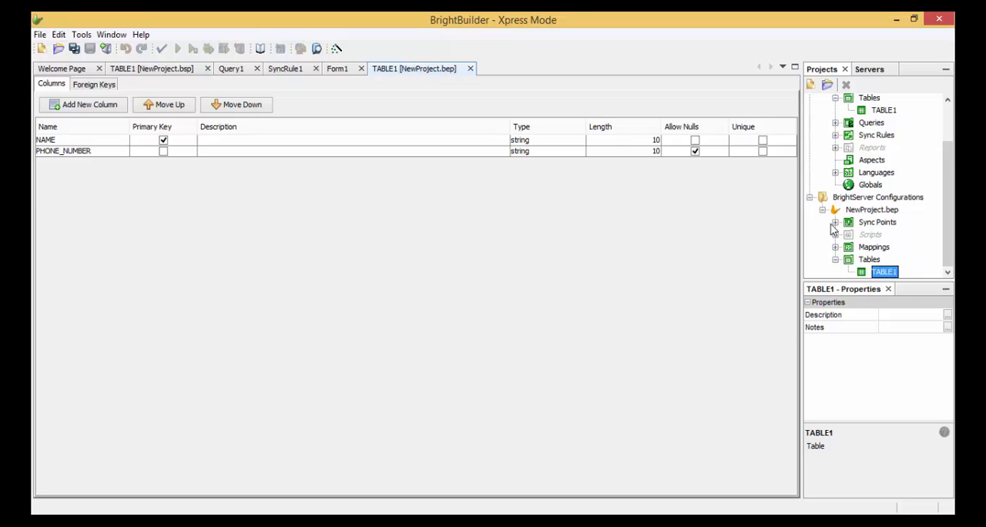
- Create a new sync point in the NewProject.bep server configuration
left_click(877, 222)
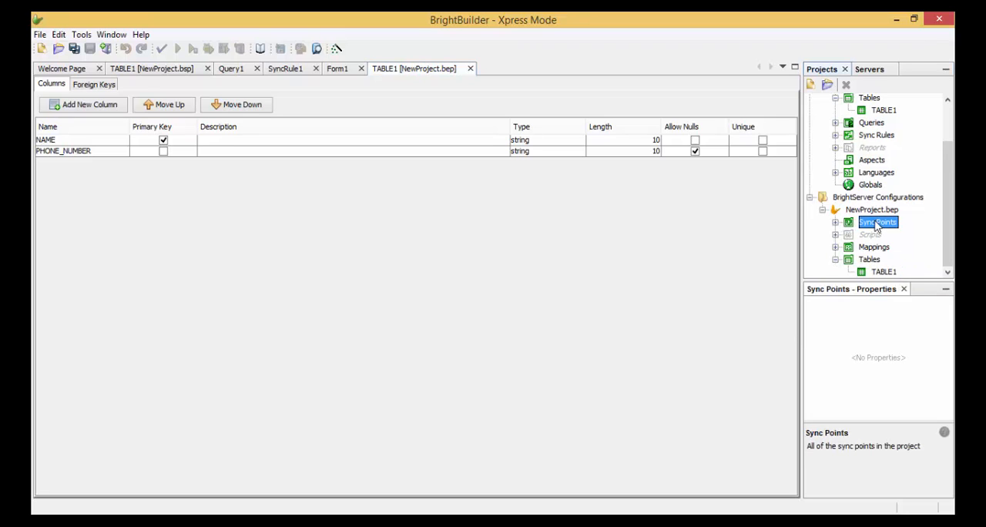
right_click(877, 224)
left_click(888, 230)
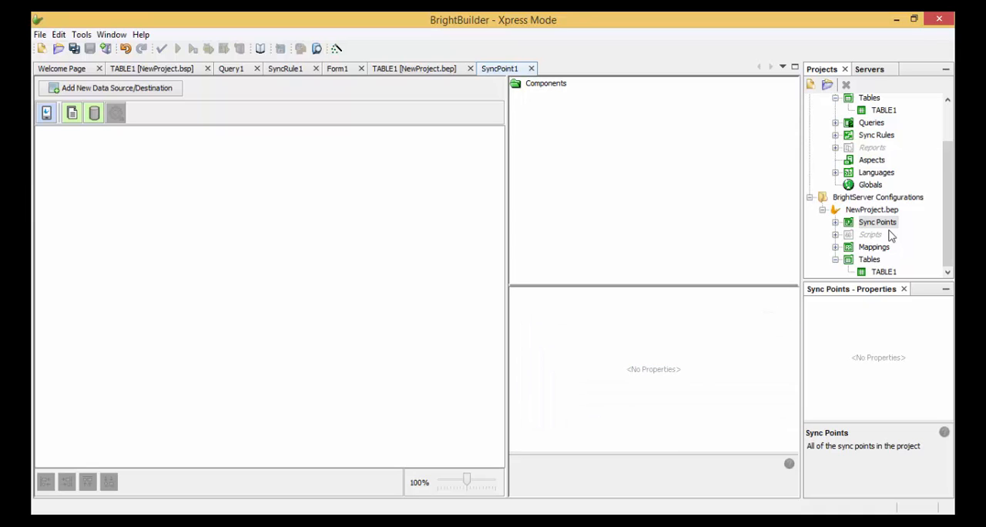
- Place a client table on the SyncPoint1 canvas and set its Client Table property to TABLE1
left_click_drag(44, 116, 81, 179)
left_click(118, 210)
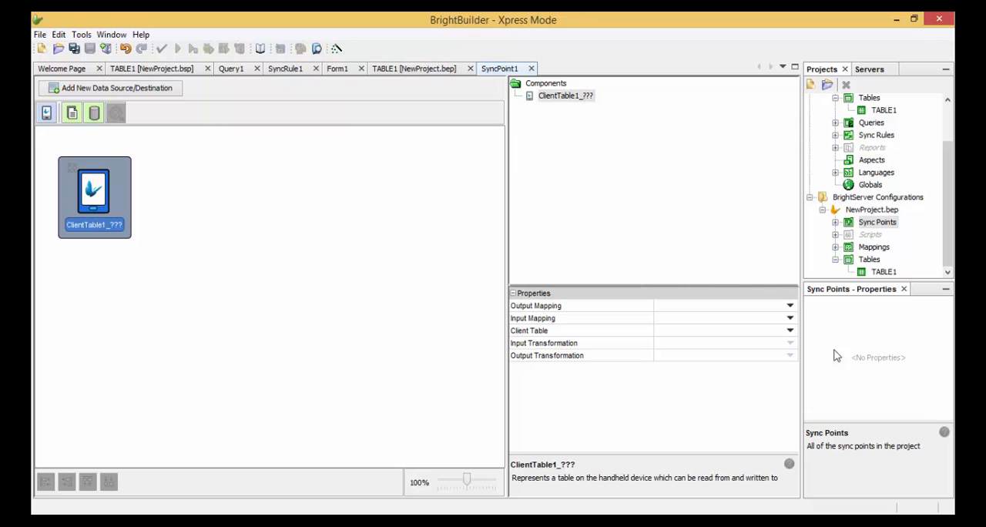
left_click(792, 333)
left_click(786, 354)
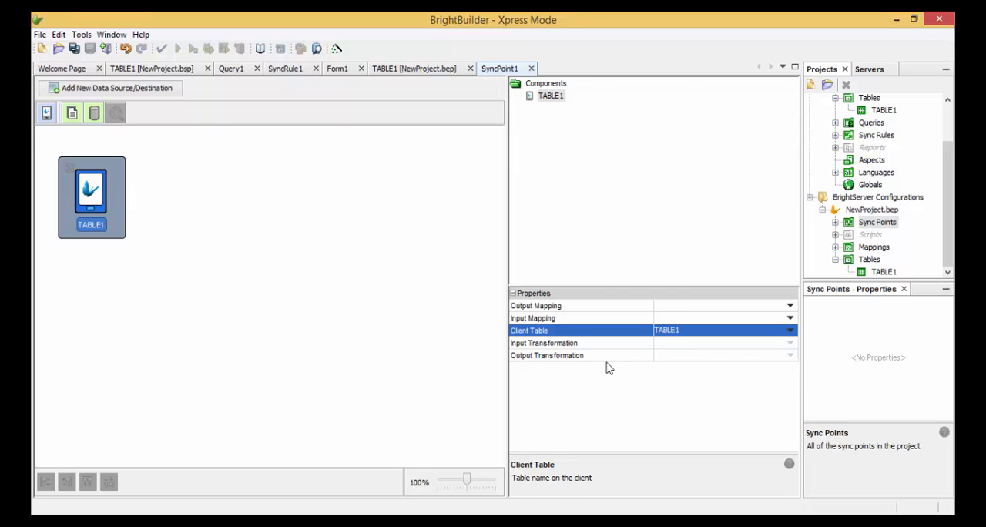
left_click(271, 228)
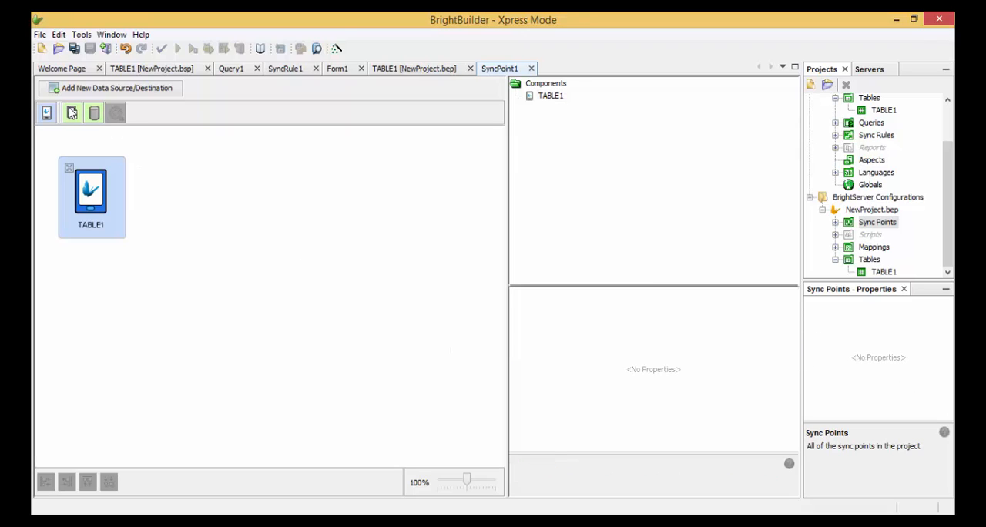
- Add a file data source beside the TABLE1 client table and view its File name setting without changing it
left_click_drag(72, 114, 225, 179)
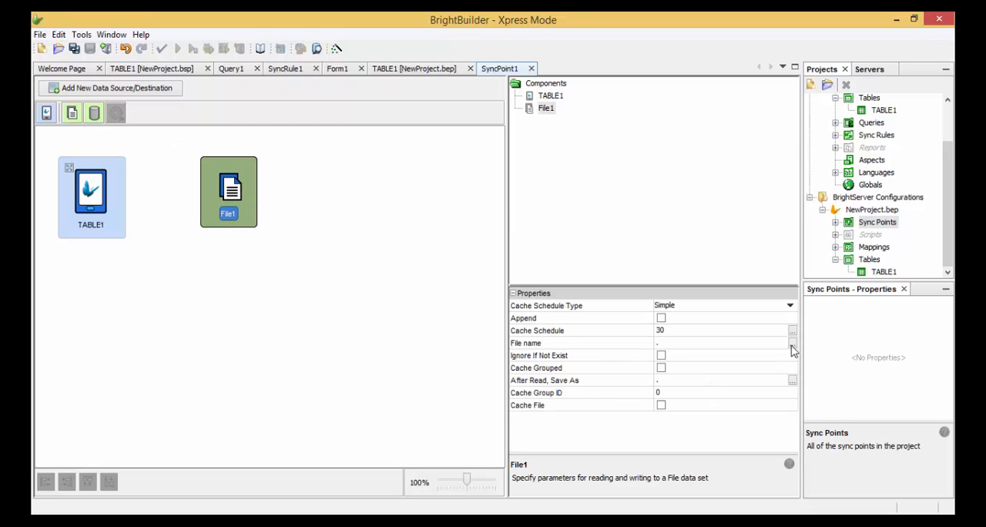
left_click(793, 343)
left_click(606, 409)
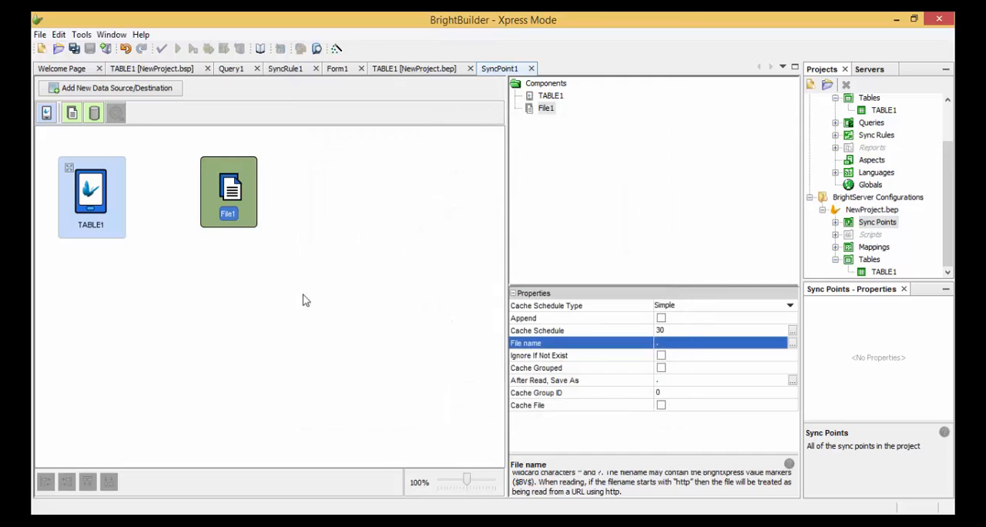
left_click(303, 300)
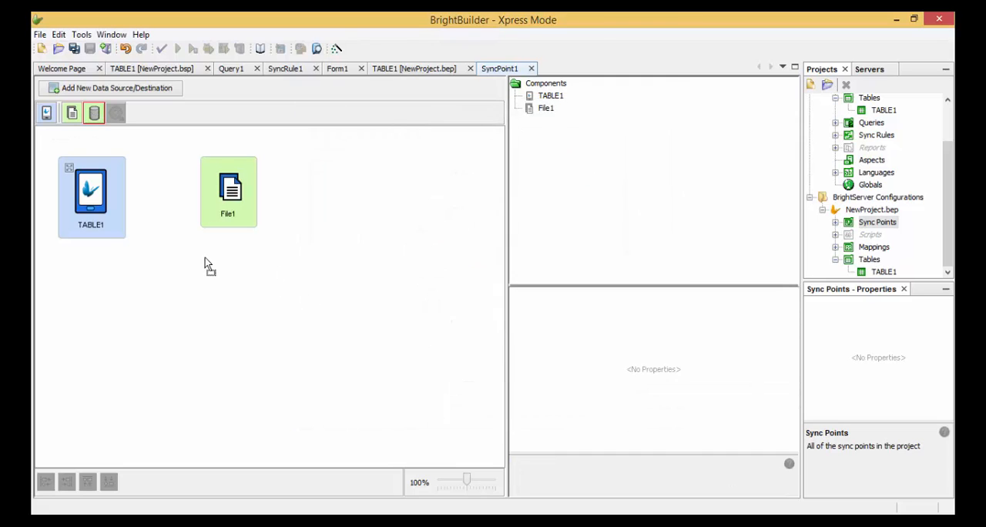
- Add a database data source to the SyncPoint1 canvas below the File1 source
left_click_drag(205, 257, 206, 259)
left_click(251, 289)
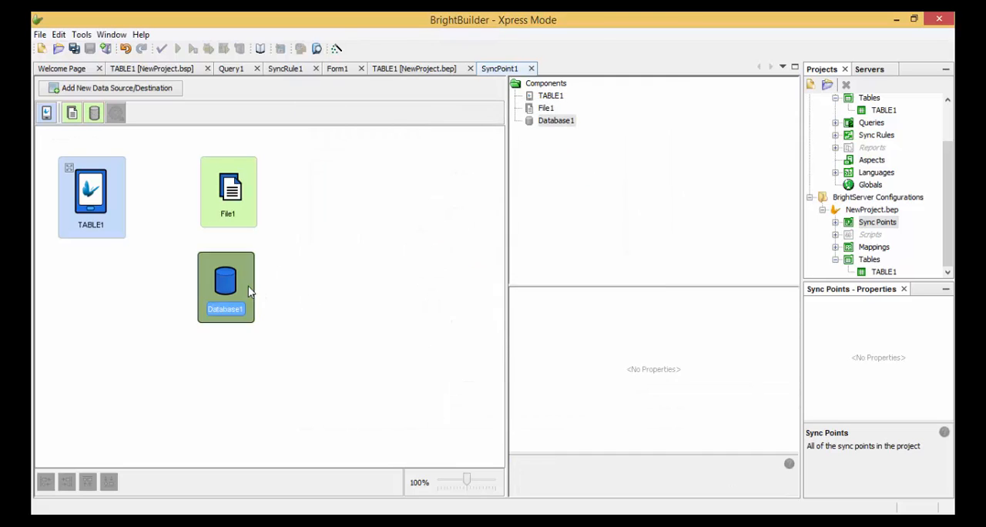
- Delete the File1 data source and move Database1 into its place beside TABLE1
left_click(248, 202)
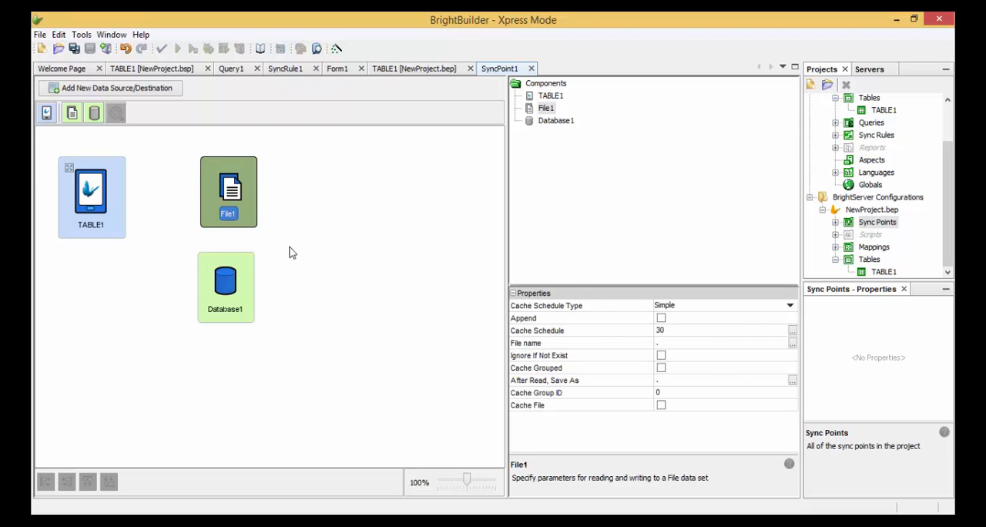
key("Delete")
left_click(523, 304)
left_click_drag(252, 280, 247, 184)
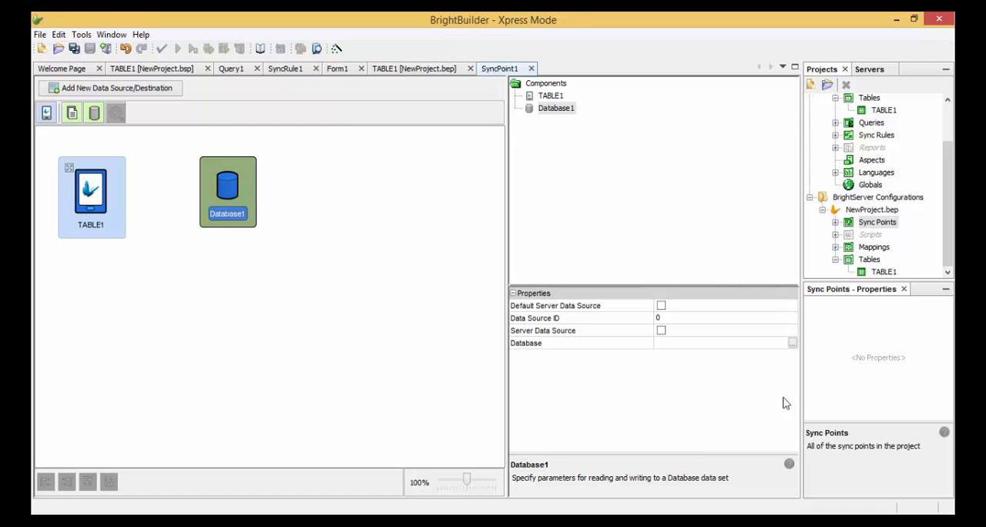
- Open Database1's connection parameters and set the database type to MS SQL Server 2005/2008/2012
left_click(793, 344)
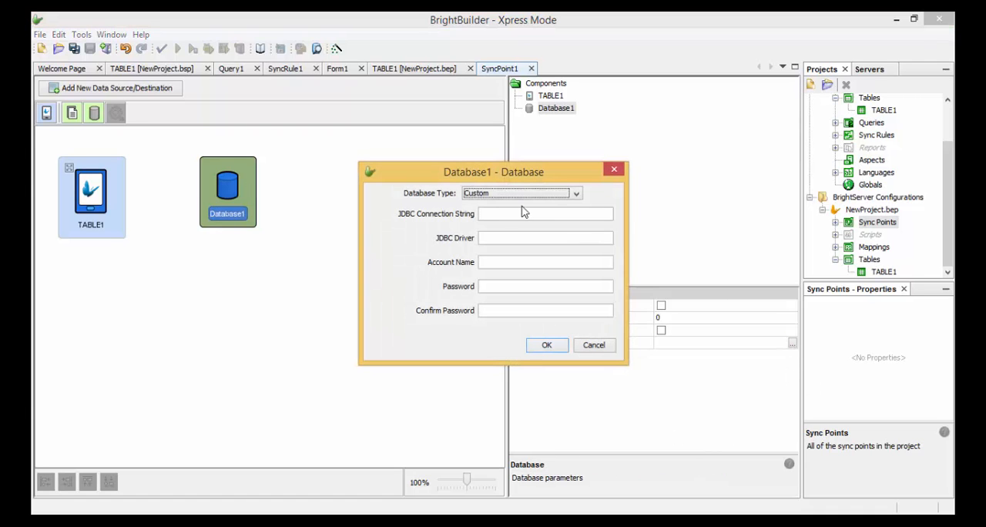
left_click(531, 195)
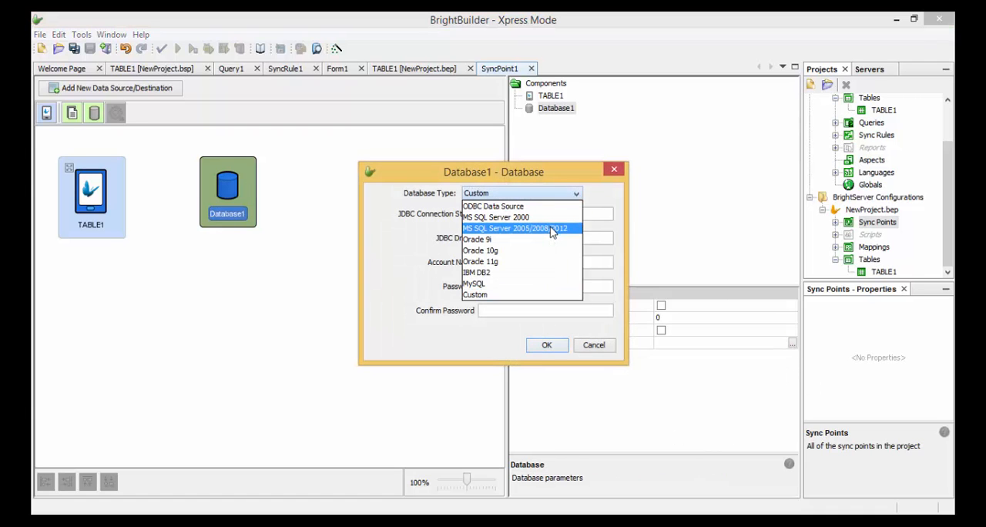
left_click(552, 229)
- Set Database1's connection port to 1434, database name to testDB and account name to sa, and enter and confirm the account password
left_click(599, 214)
left_click(534, 235)
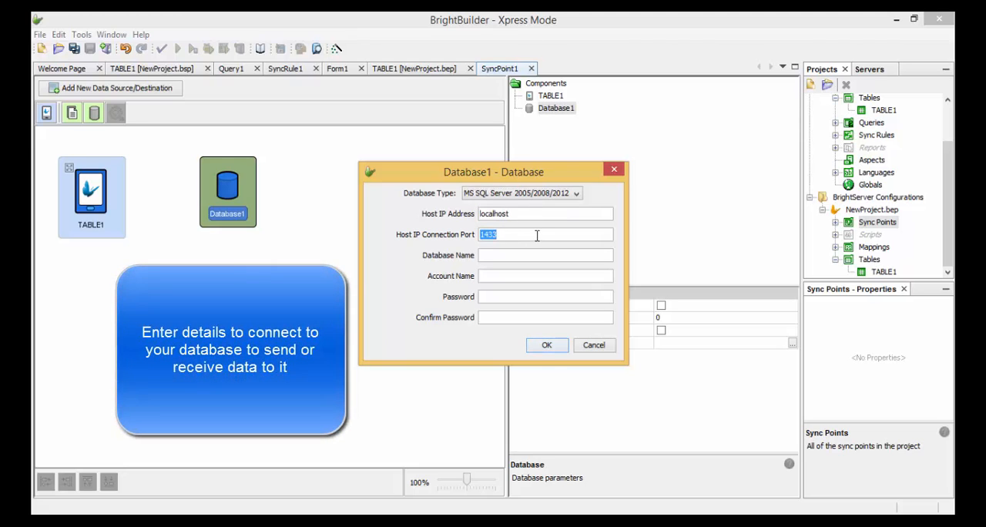
left_click(537, 235)
type("••••••••")
key("Tab")
type("••••••")
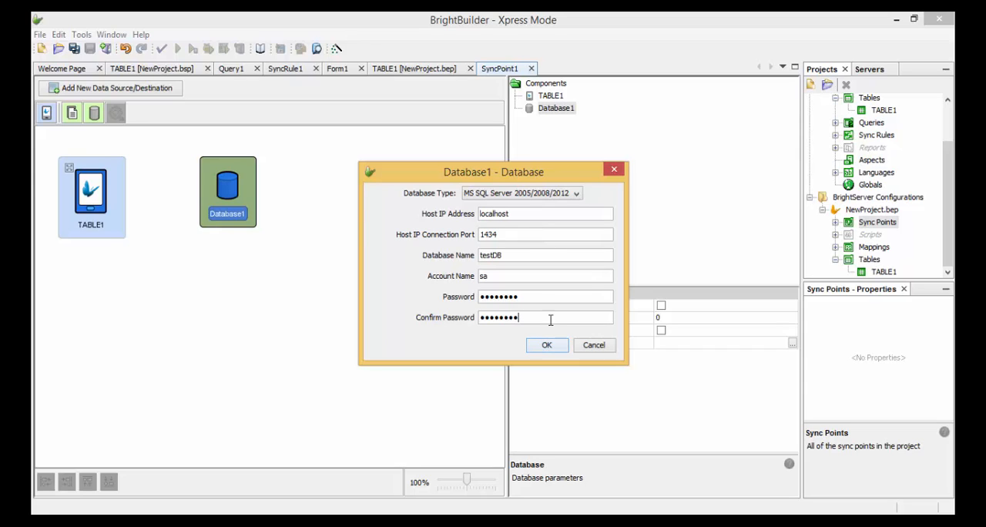
type("••")
left_click(548, 345)
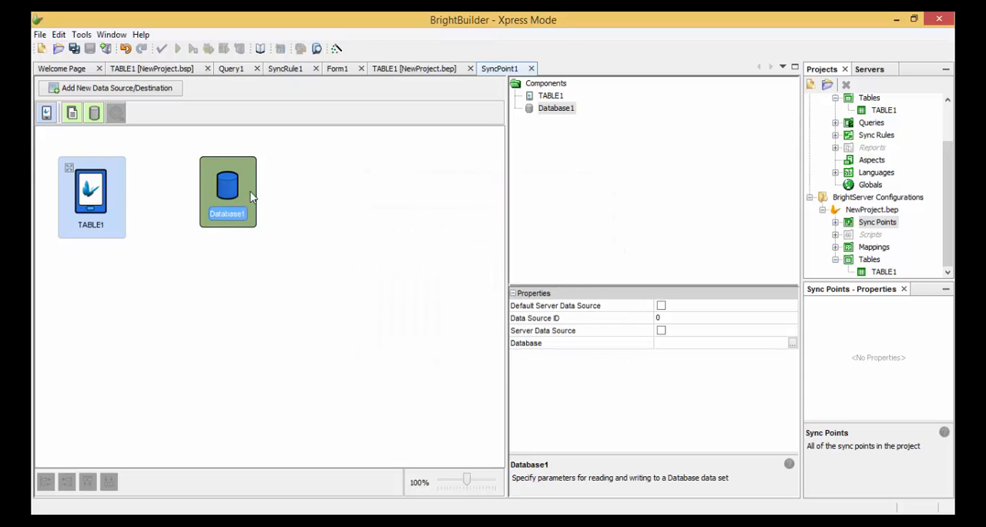
- Draw a connection arrow from the TABLE1 client table to Database1 on the sync point canvas
mouse_move(251, 191)
left_mouse_down()
mouse_move(248, 178)
mouse_move(255, 191)
left_mouse_up()
left_click(124, 192)
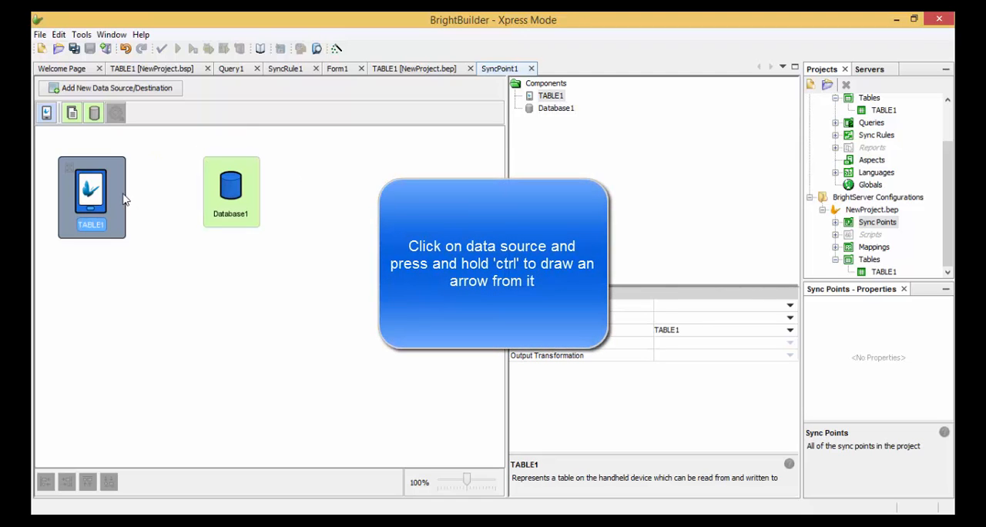
left_click_drag(131, 199, 211, 202)
left_click(245, 195)
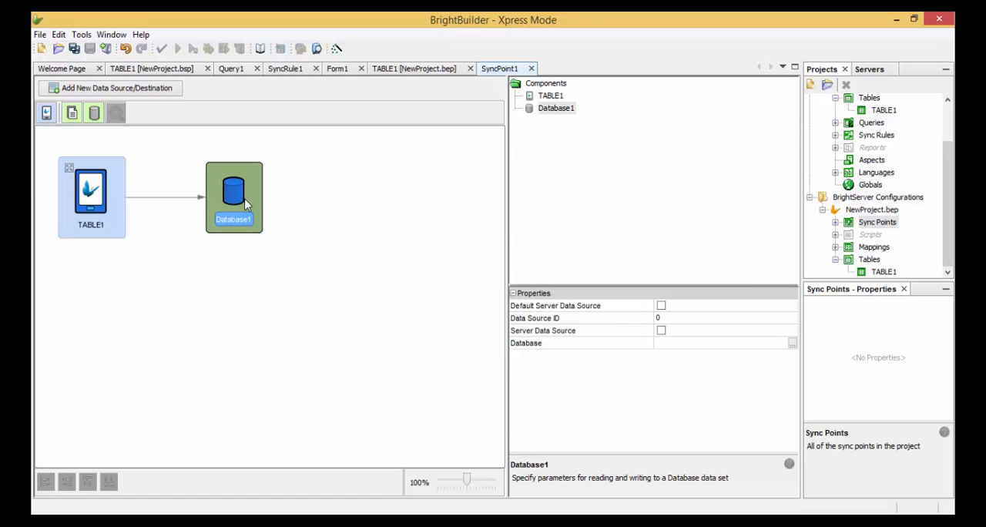
- Try to draw a return arrow from Database1 back to the TABLE1 client table
left_click(116, 224)
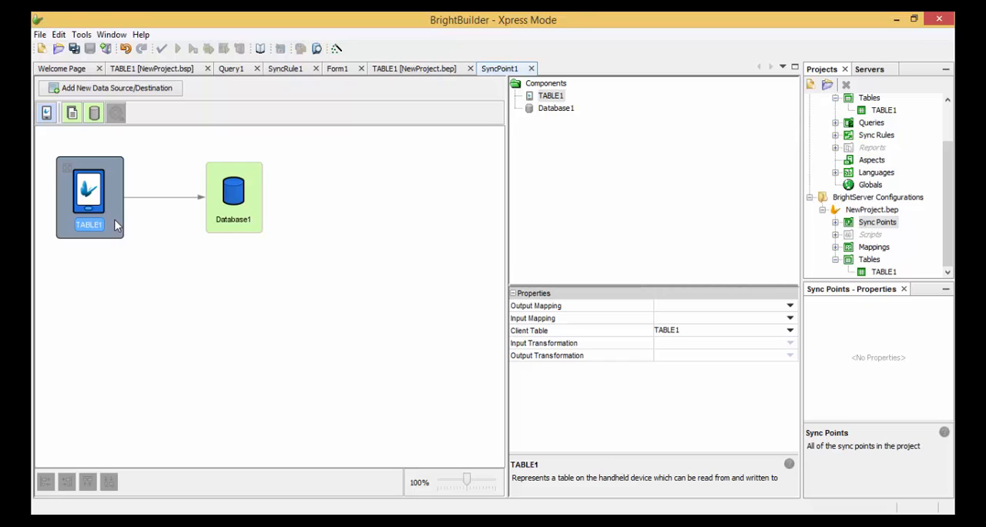
left_click(241, 213)
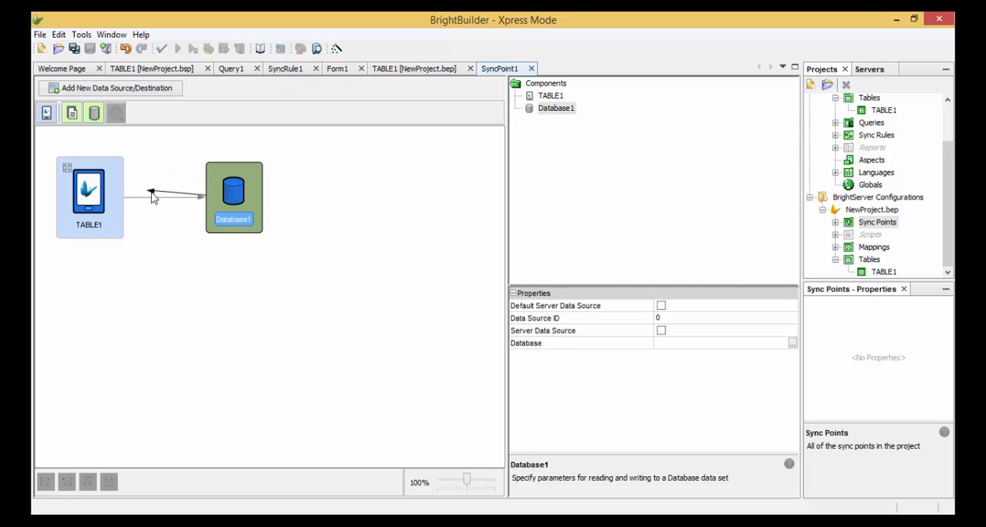
left_click(91, 163)
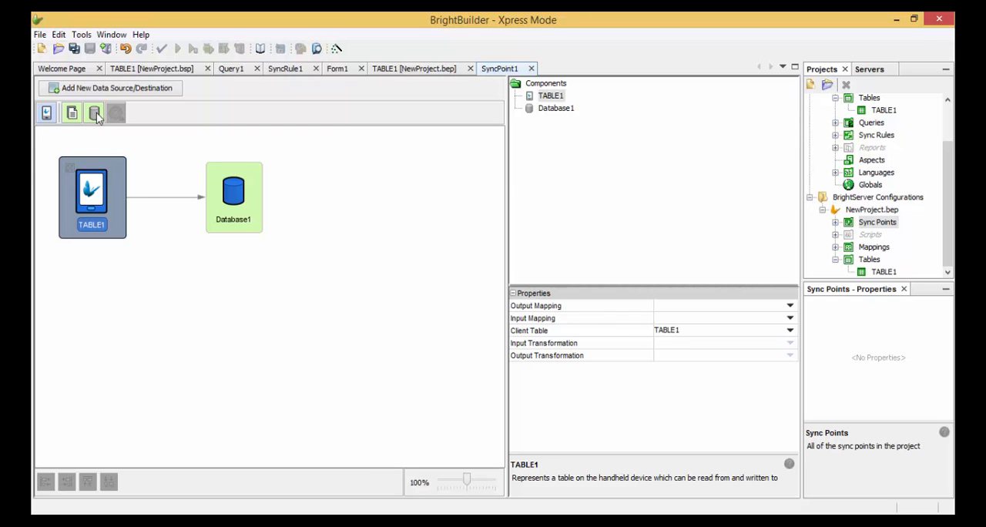
- Add a second database data source below Database1 and draw an arrow to it from TABLE1
left_click_drag(94, 118, 216, 312)
left_click(111, 191)
left_click_drag(128, 218, 246, 323)
- Delete the second database data source below Database1 from the sync point canvas and confirm the deletion
key("Delete")
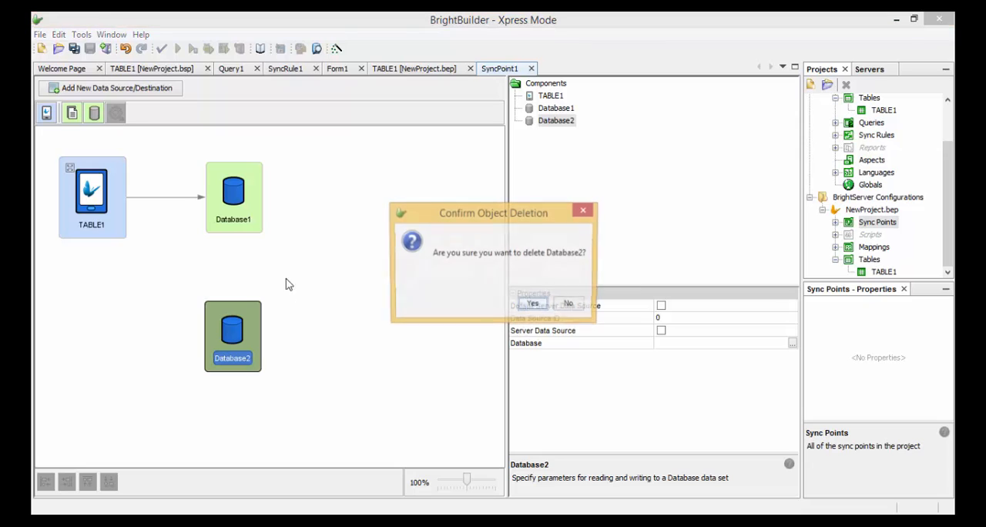
left_click(533, 305)
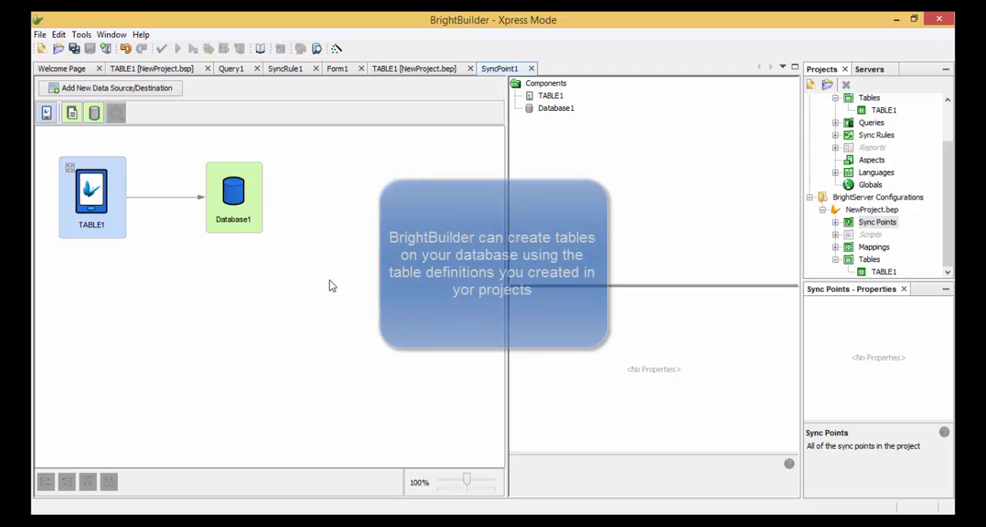
- Create TABLE1 in the testDB MS_SQL database on localhost:1434 from the NewProject.bep table definitions
left_click(891, 210)
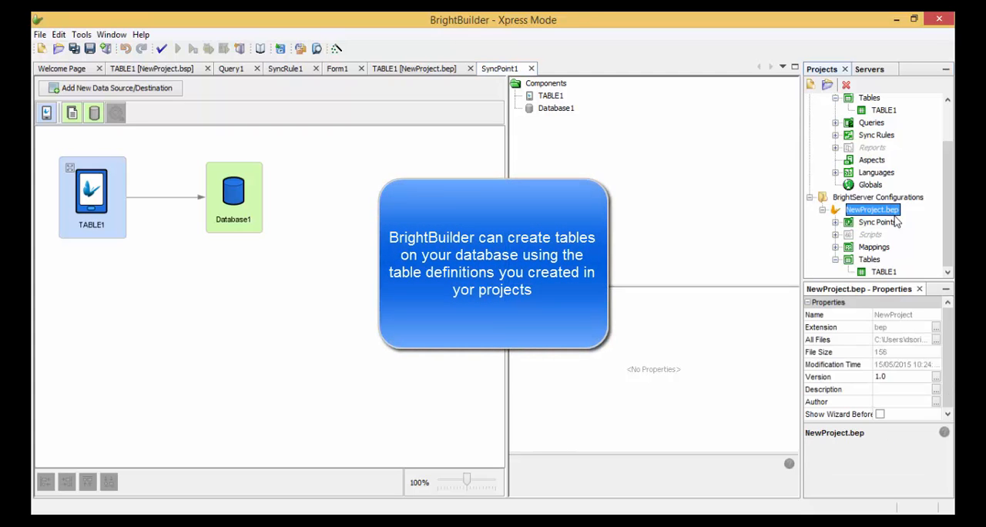
right_click(894, 216)
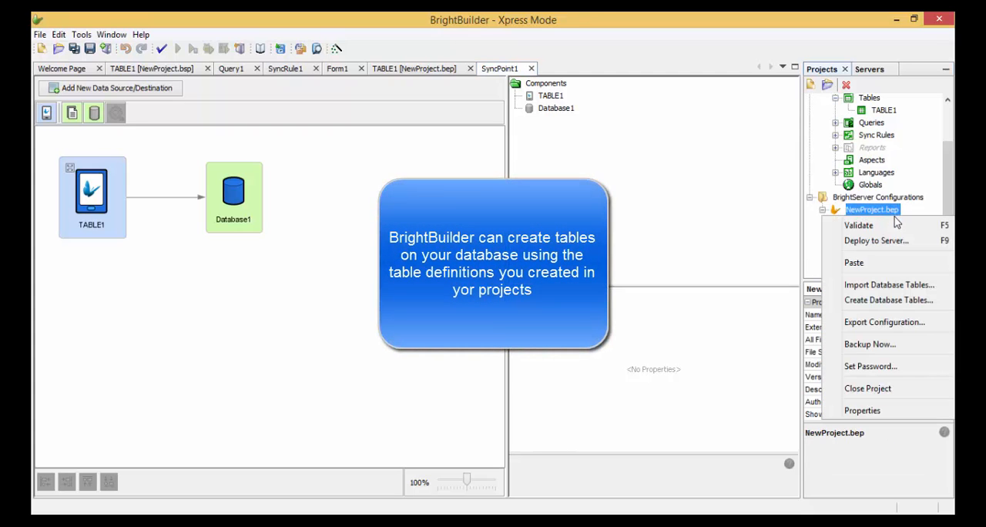
left_click(890, 301)
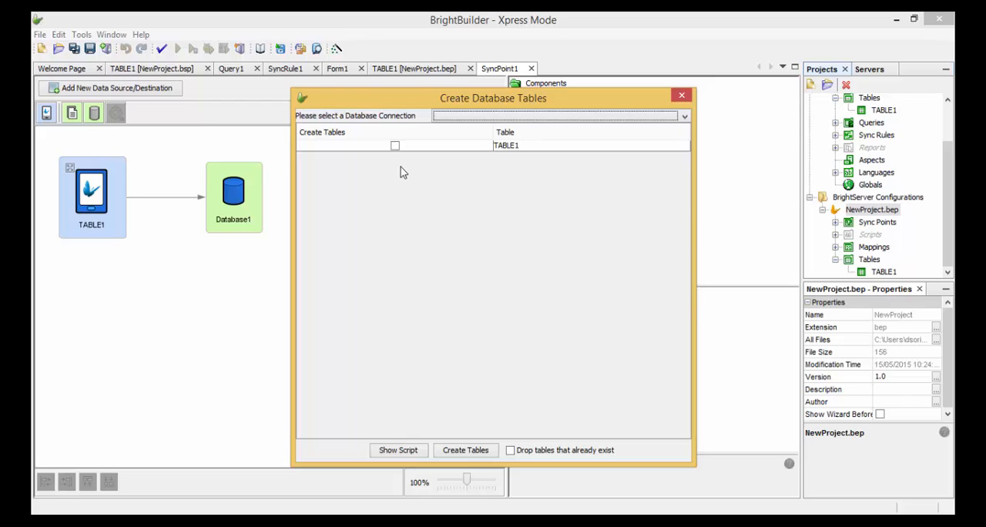
left_click(395, 146)
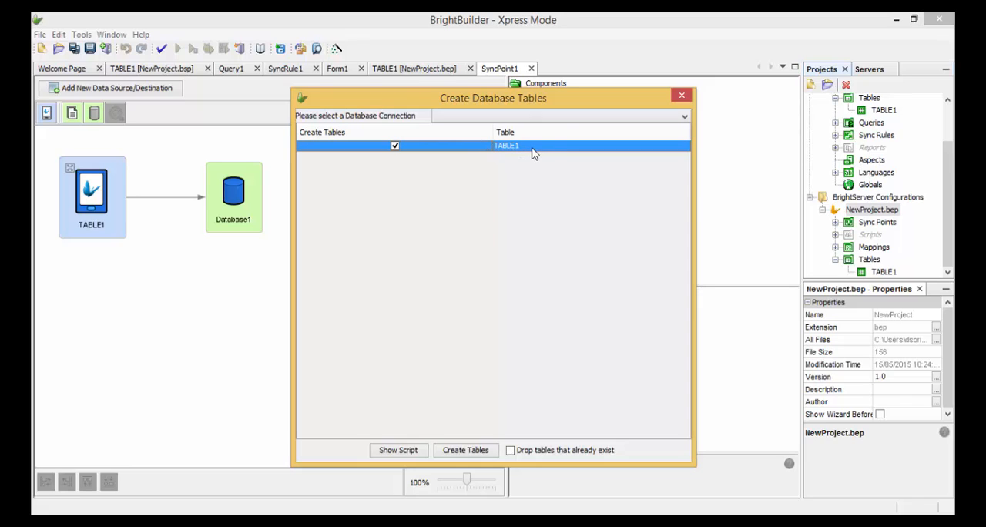
left_click(572, 116)
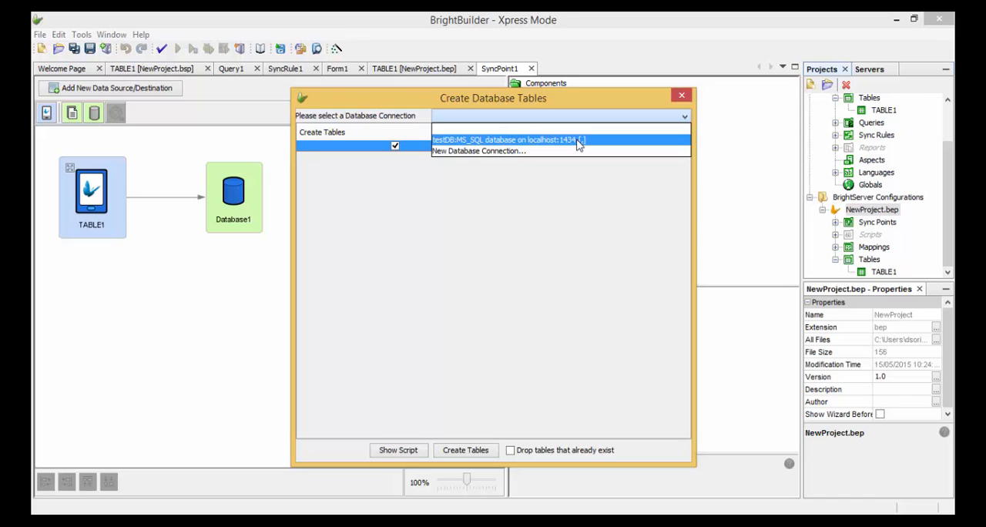
left_click(579, 143)
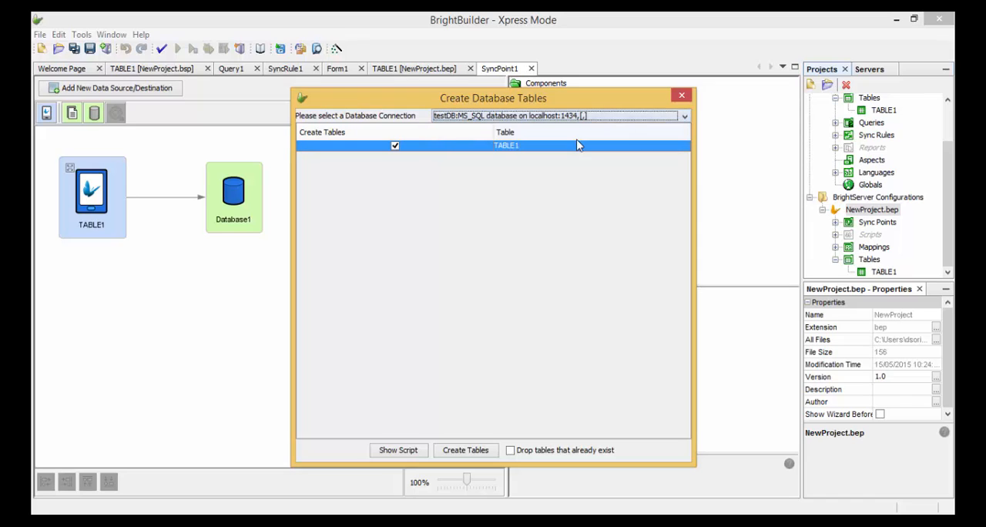
left_click(477, 454)
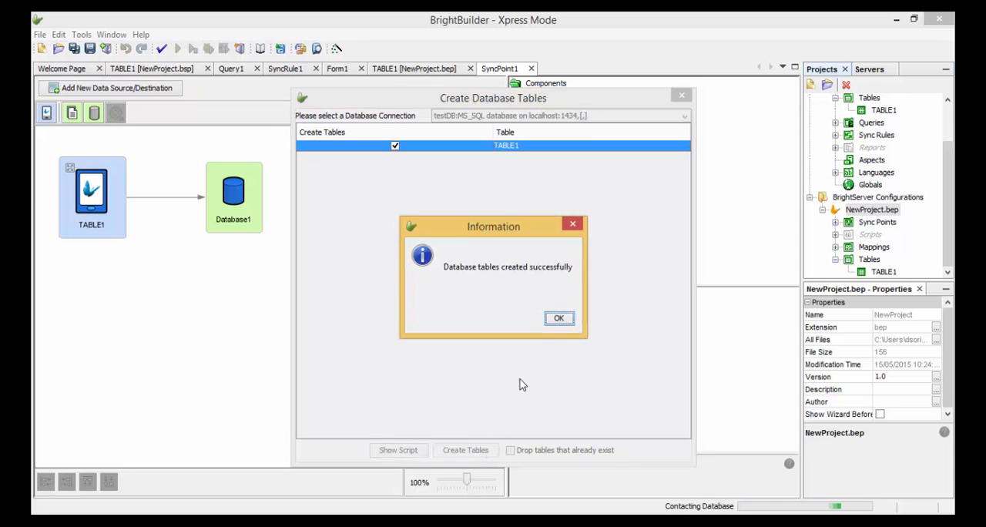
left_click(560, 318)
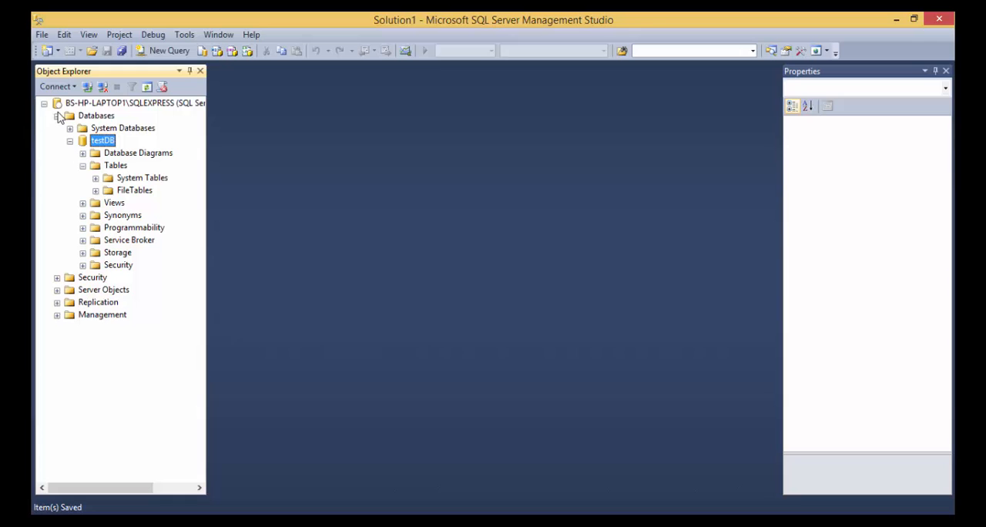
- Switch to SQL Server Management Studio and reconnect to the SQLEXPRESS server with the saved SQL Server Authentication login
double_click(81, 107)
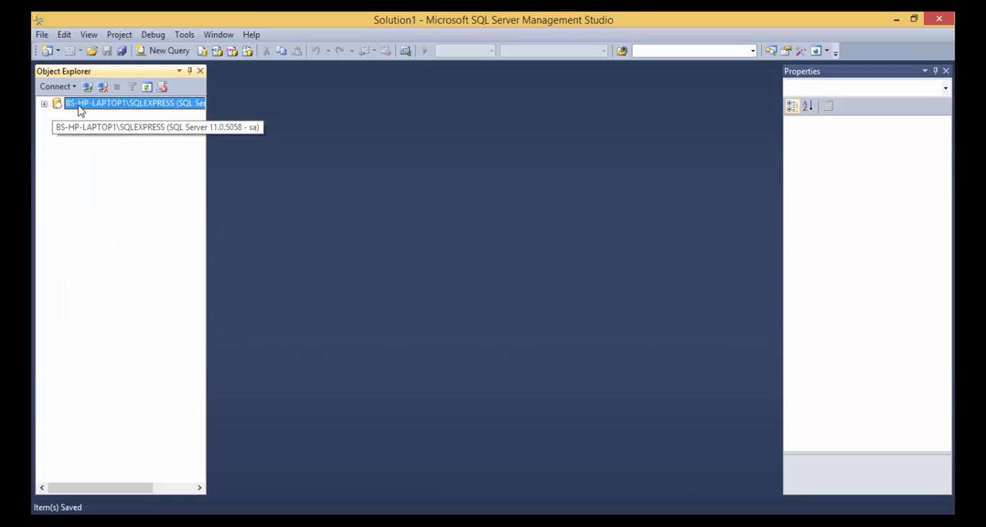
right_click(80, 111)
left_click(101, 114)
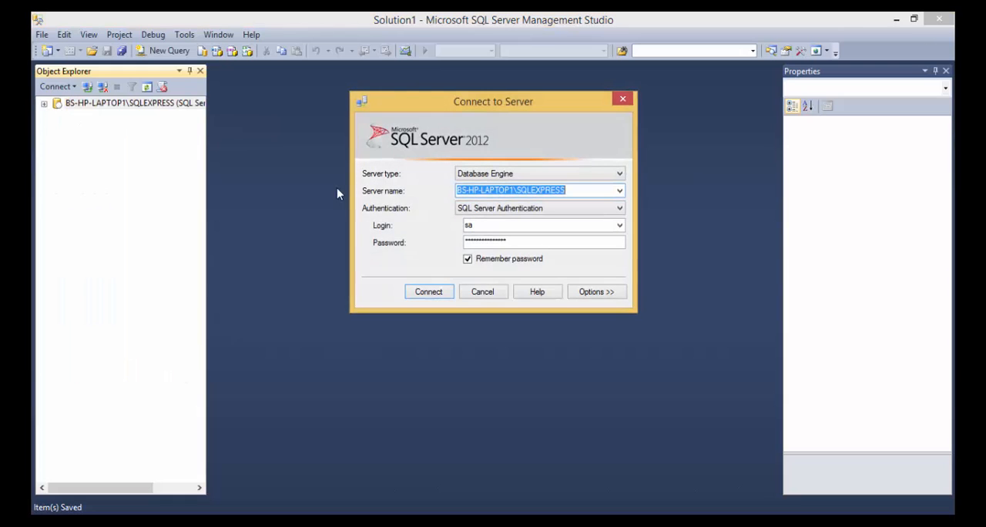
left_click(445, 295)
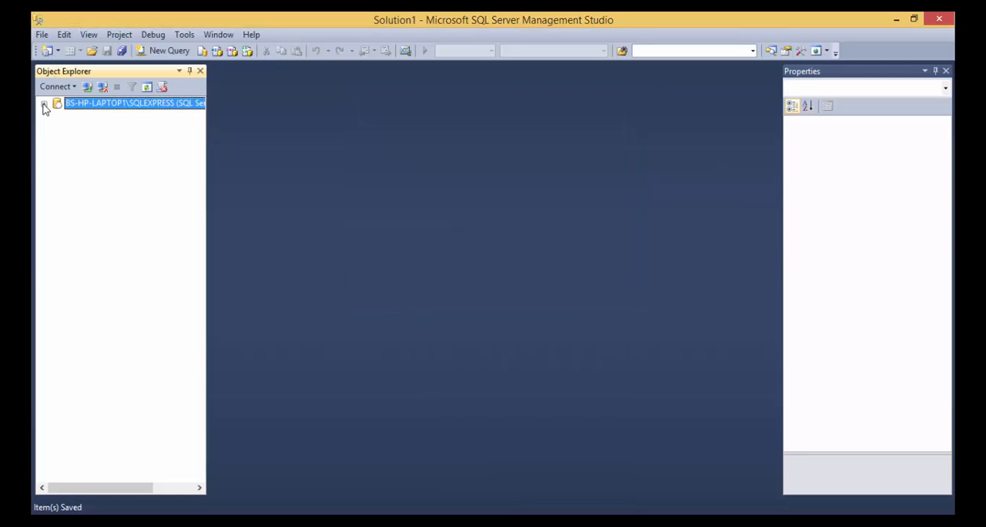
- Expand the tables of testDB and query the top 1000 rows of dbo.TABLE1 to check its columns
left_click(43, 105)
left_click(57, 116)
left_click(70, 141)
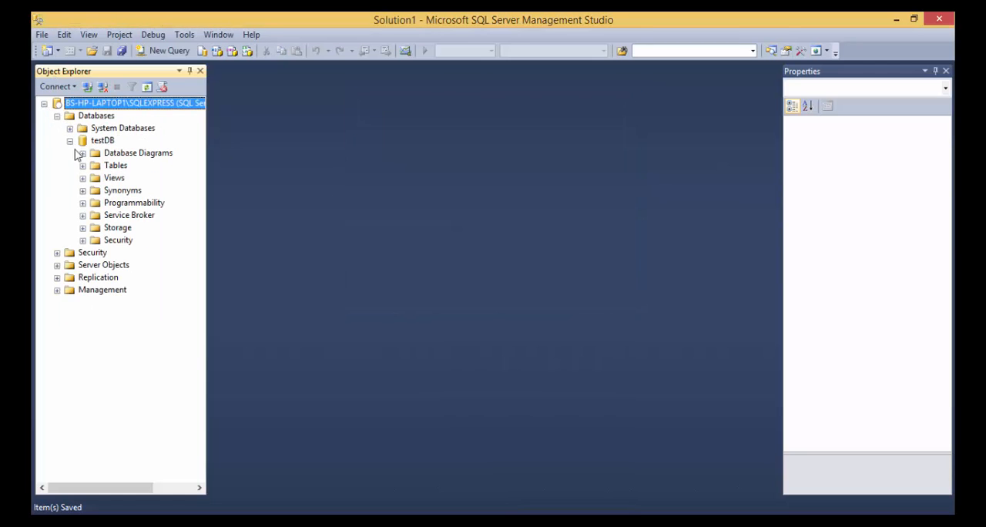
left_click(82, 166)
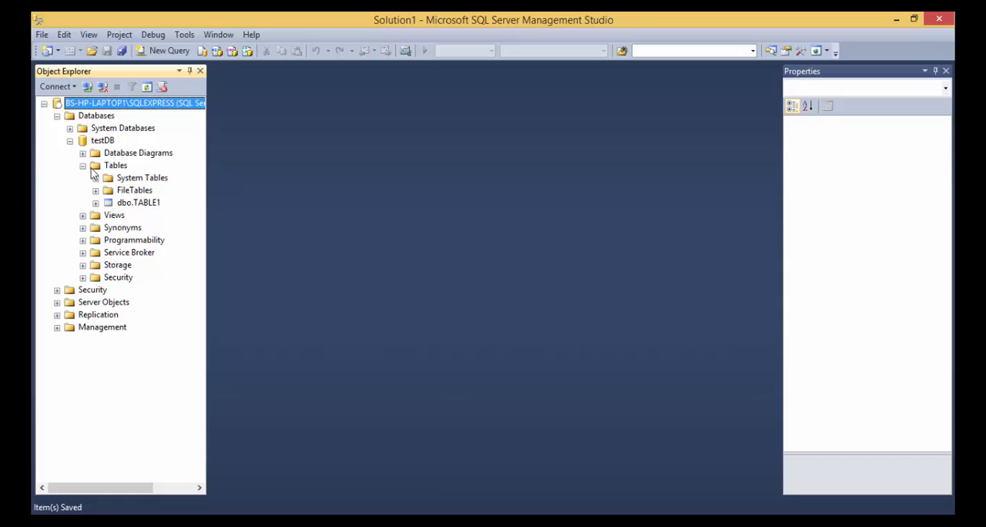
left_click(116, 166)
left_click(149, 205)
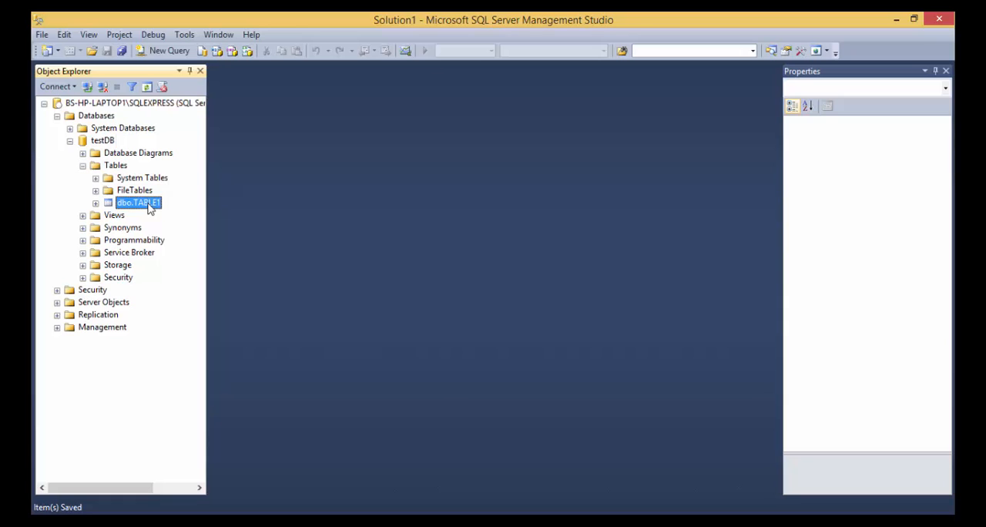
right_click(158, 212)
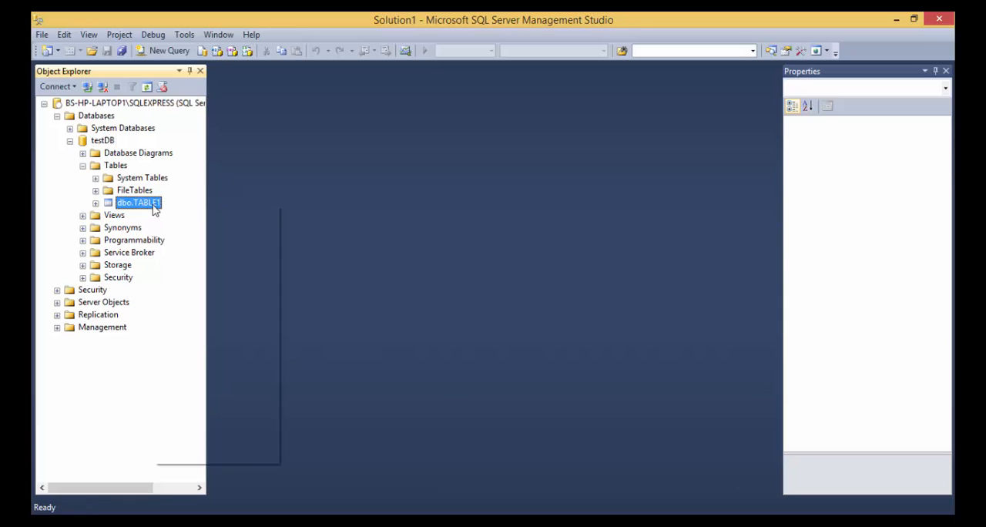
left_click(182, 245)
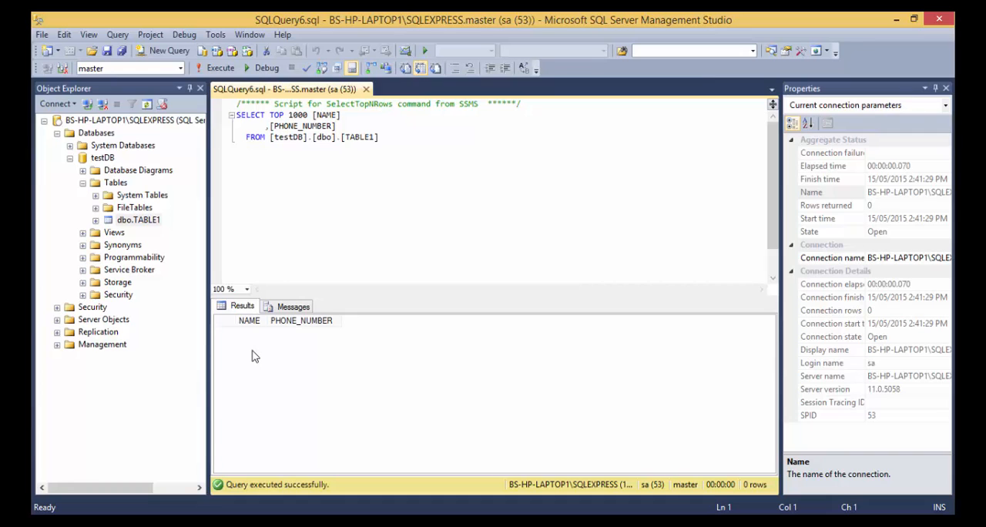
- Switch back to BrightBuilder, close the Create Database Tables dialog and show the list of servers
left_click(364, 522)
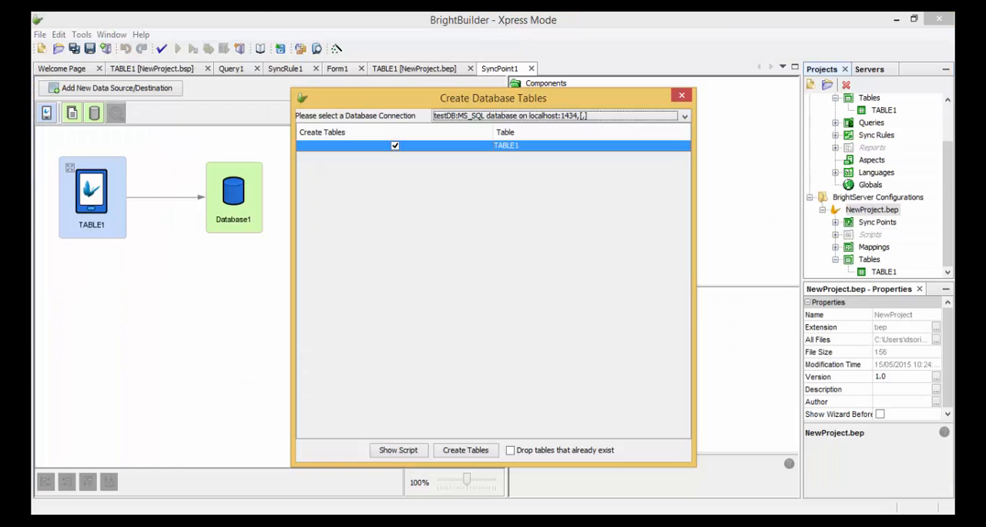
left_click(682, 95)
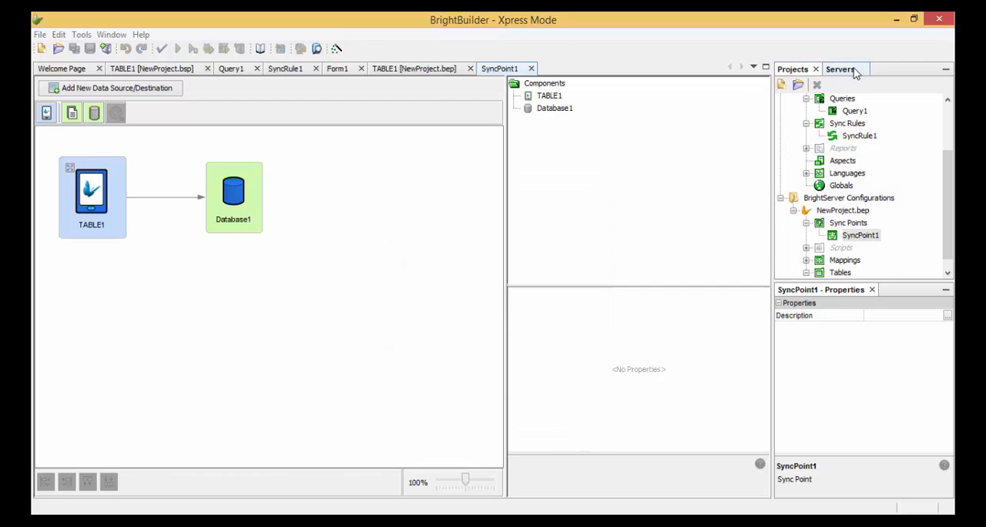
left_click(841, 70)
left_click(824, 100)
right_click(848, 102)
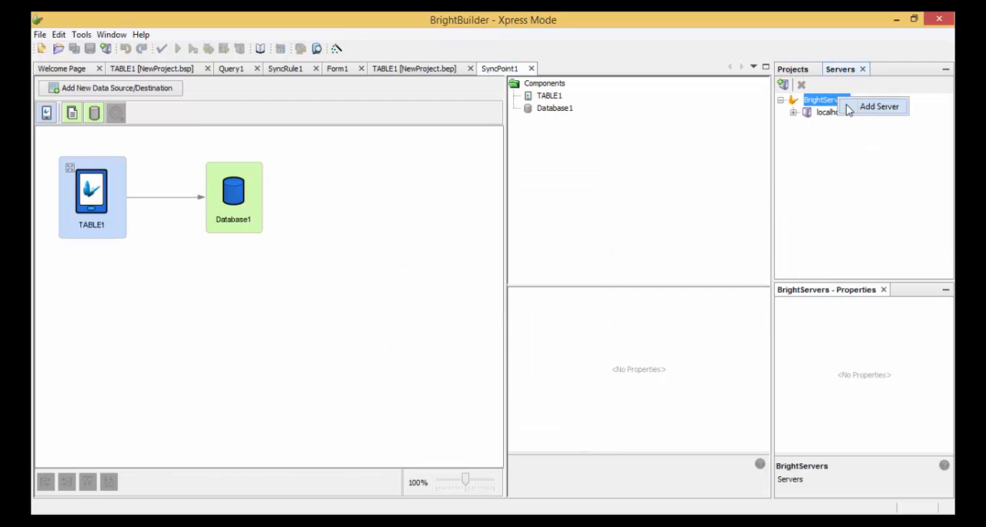
left_click(851, 107)
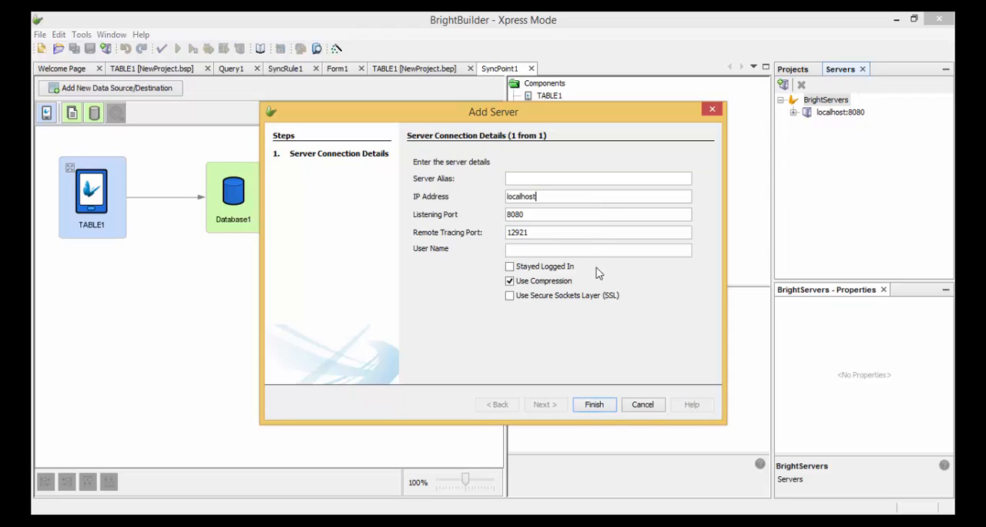
left_click(640, 406)
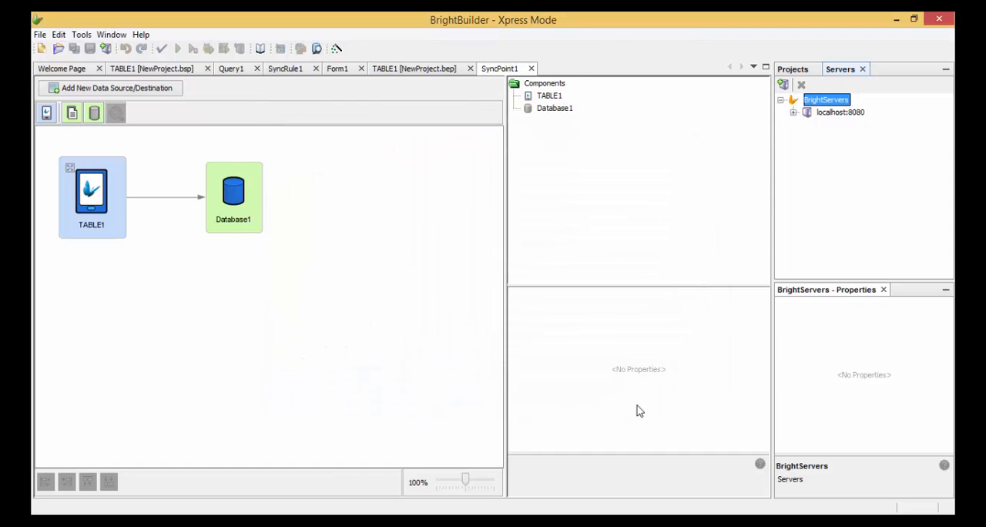
- Open the Users configuration of the localhost:8080 server and log in as bsadmin with the account password
left_click(794, 112)
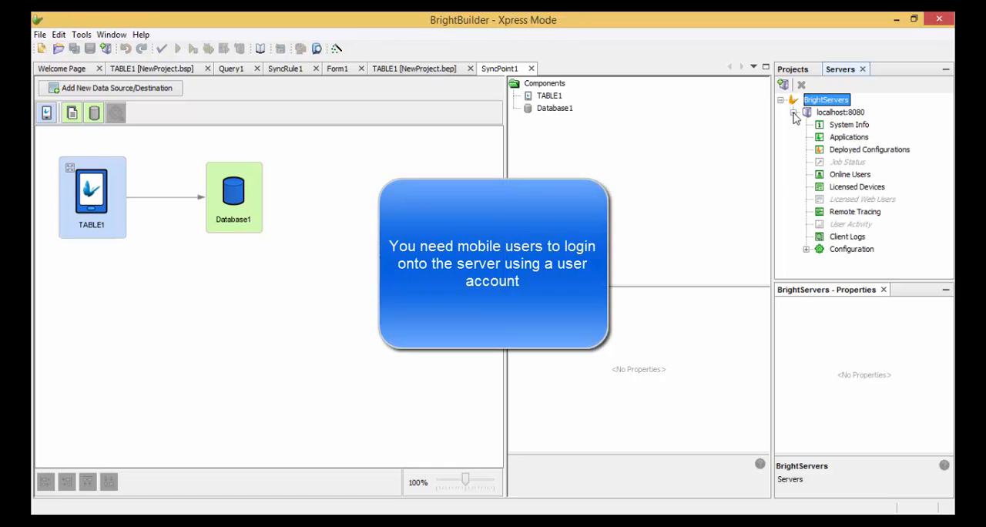
left_click(806, 251)
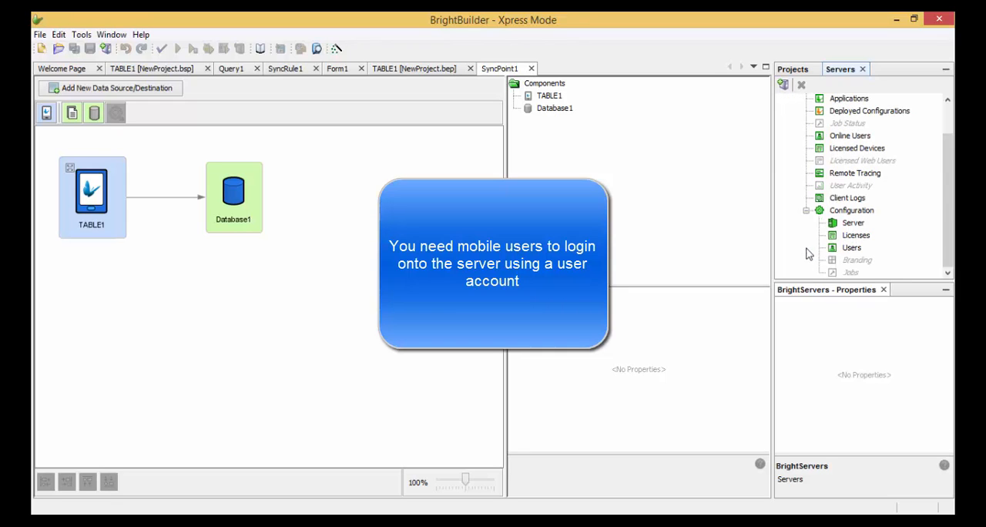
left_click(852, 248)
right_click(852, 248)
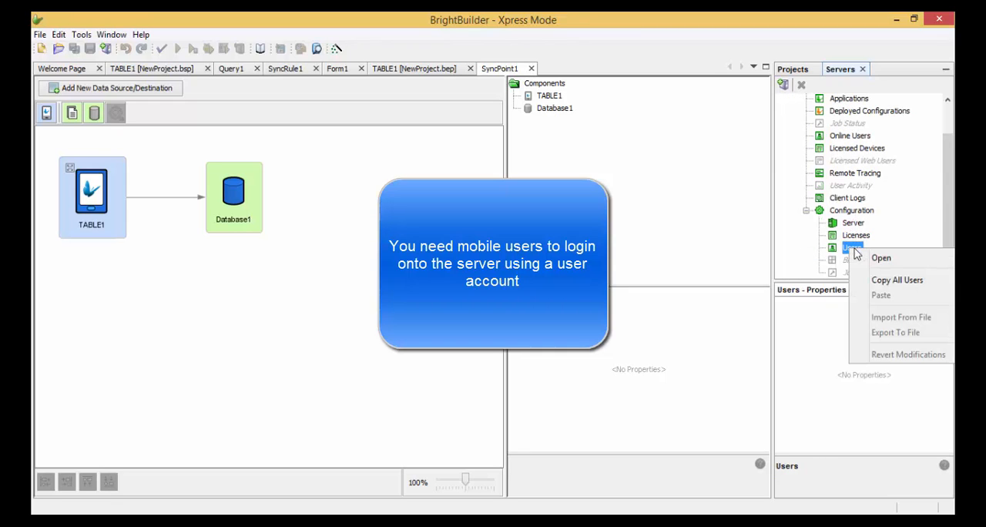
left_click(869, 257)
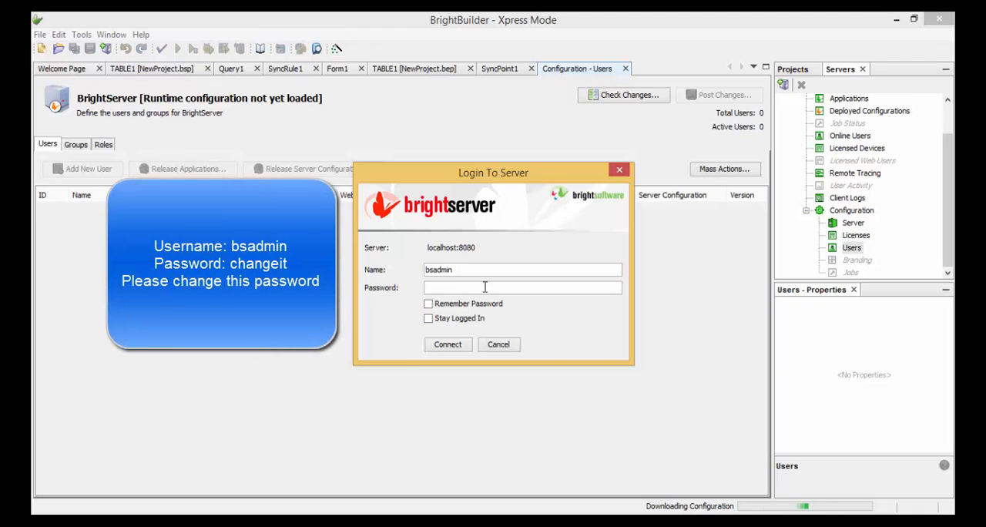
type("changeit")
key("Return")
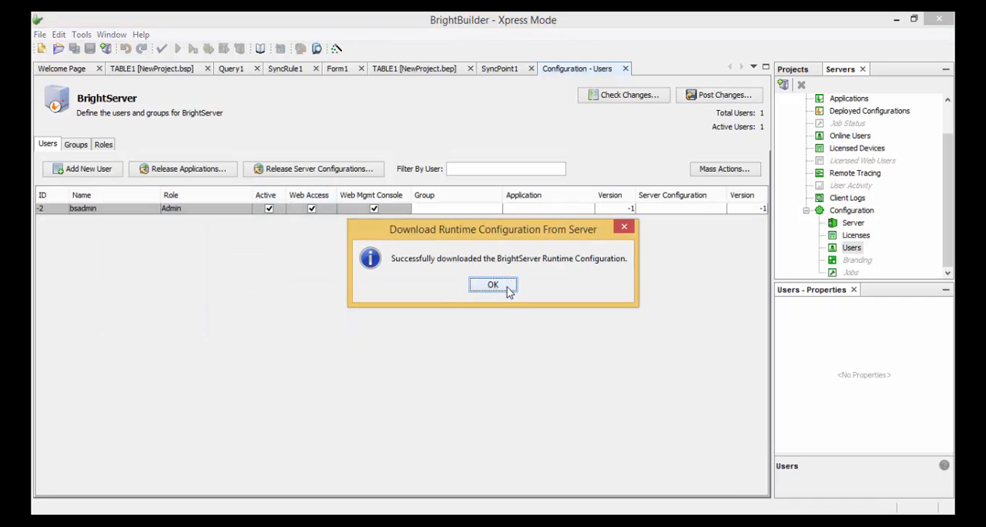
left_click(507, 290)
- Add a new BrightServer user and assign it the User role
left_click(68, 170)
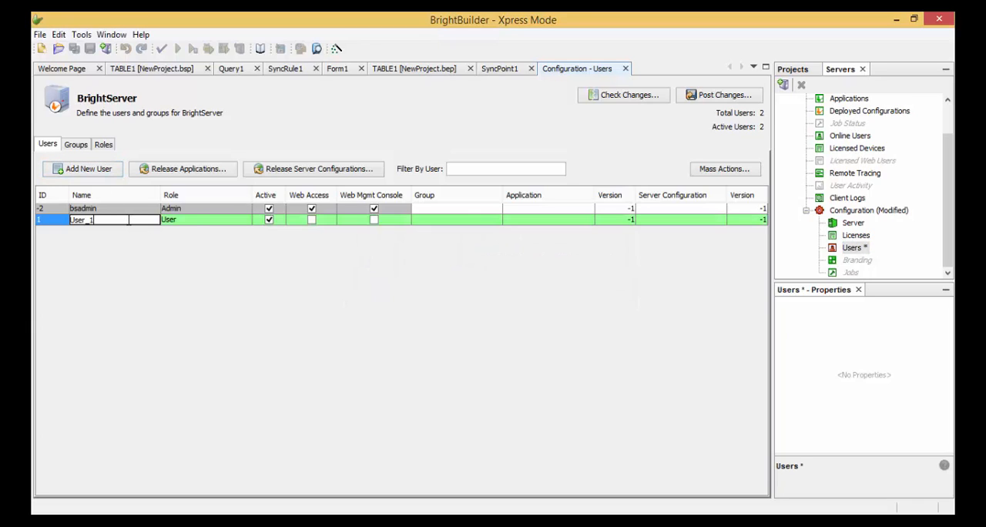
left_click(196, 221)
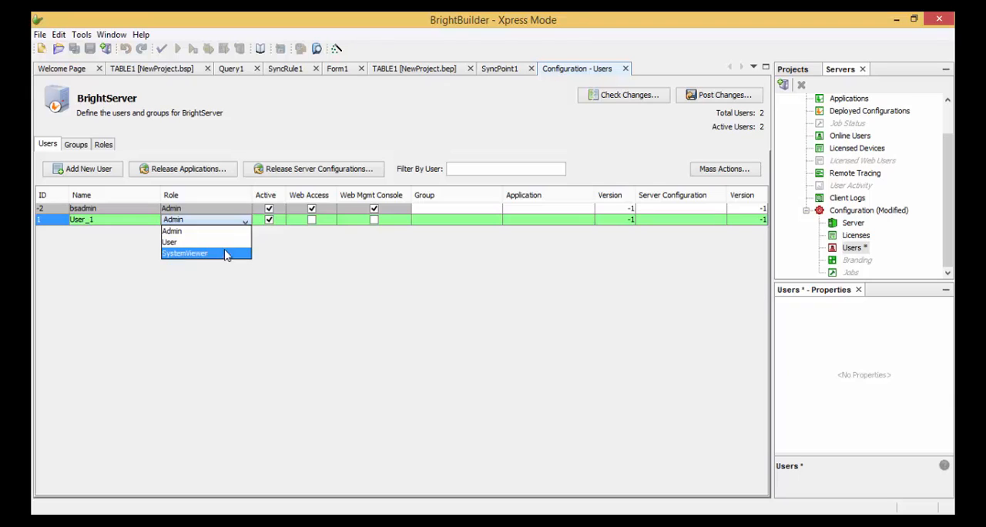
left_click(224, 242)
- Change the password of User_1, entering and confirming the new password
right_click(221, 223)
left_click(238, 229)
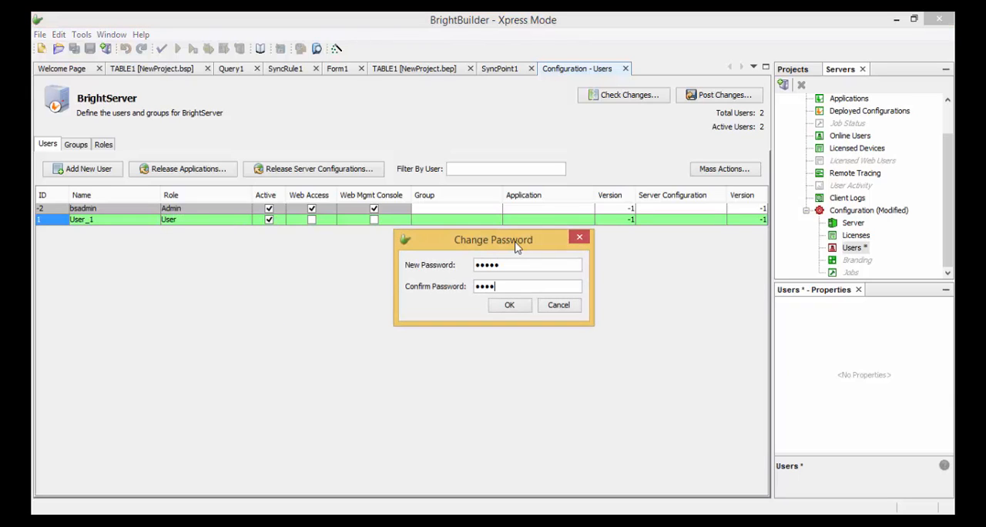
type("•")
key("Return")
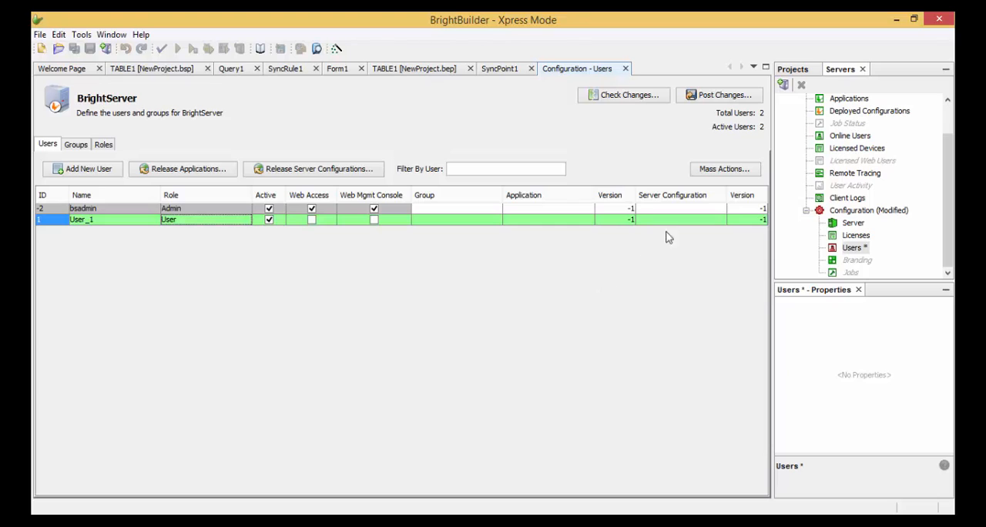
- Post the new user account to BrightServer, accepting the previewed changes, and check the validation output
left_click(715, 97)
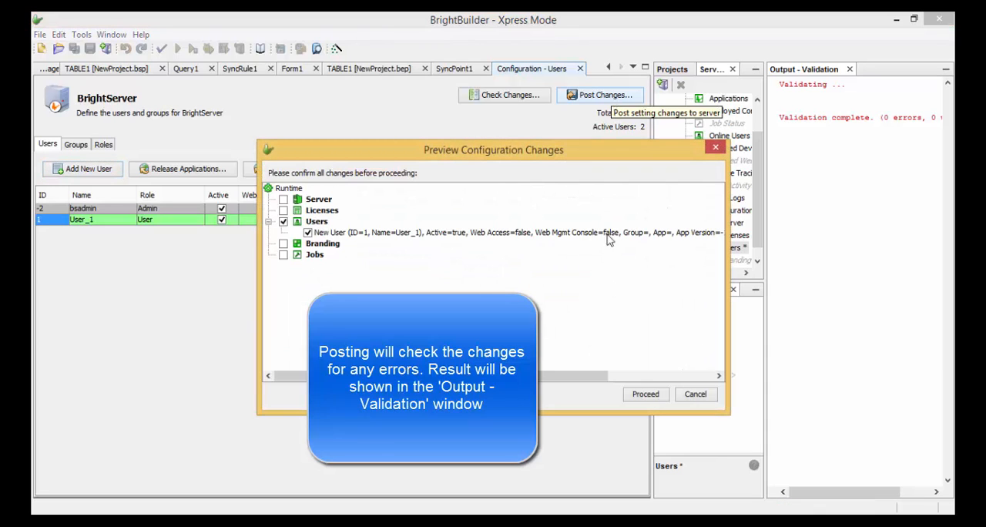
left_click(646, 394)
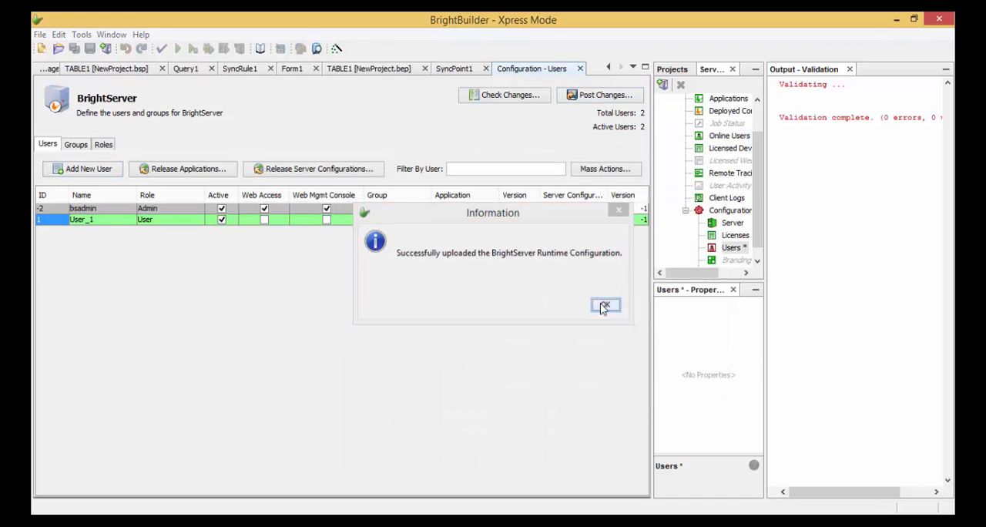
left_click(605, 304)
left_click_drag(884, 117, 927, 117)
left_click(923, 117)
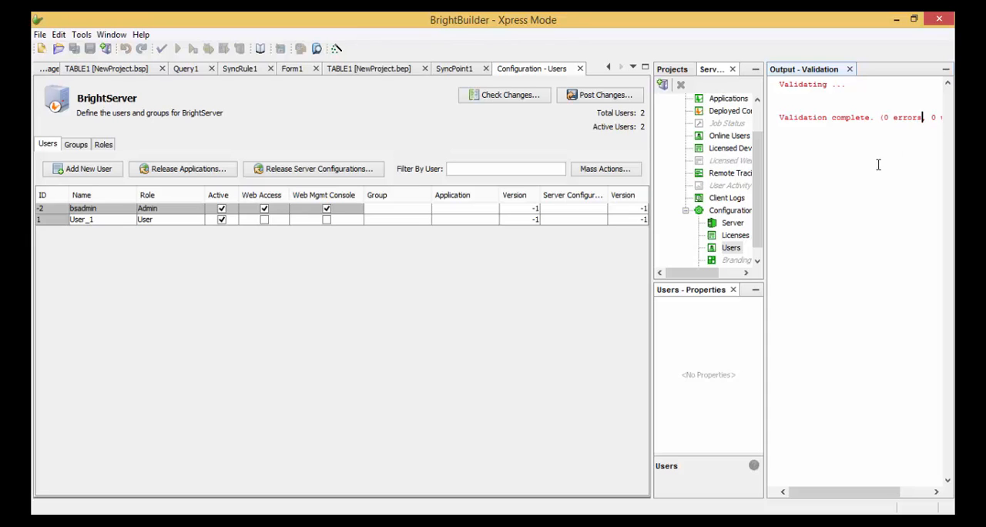
- Close the validation output, widen the server tree area and bring up the project tree
left_click(850, 68)
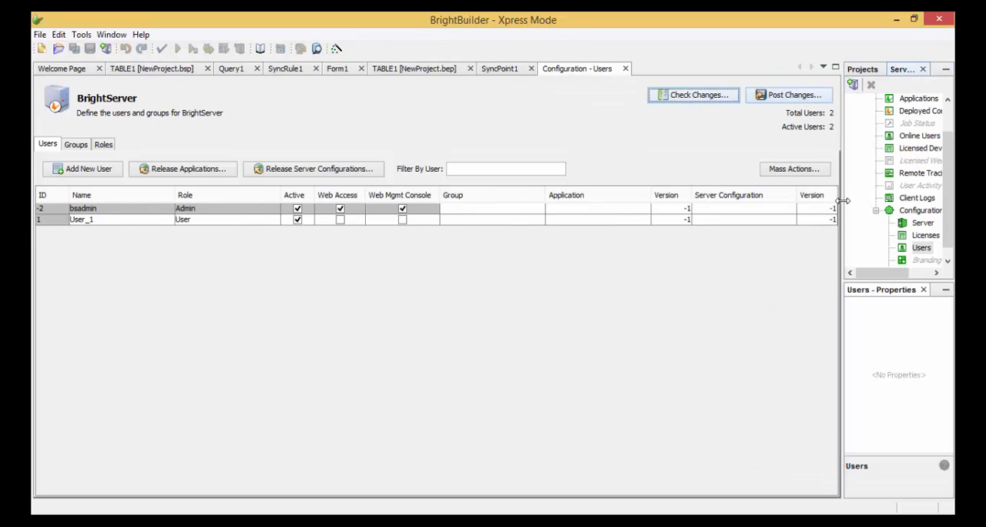
left_click_drag(839, 201, 770, 201)
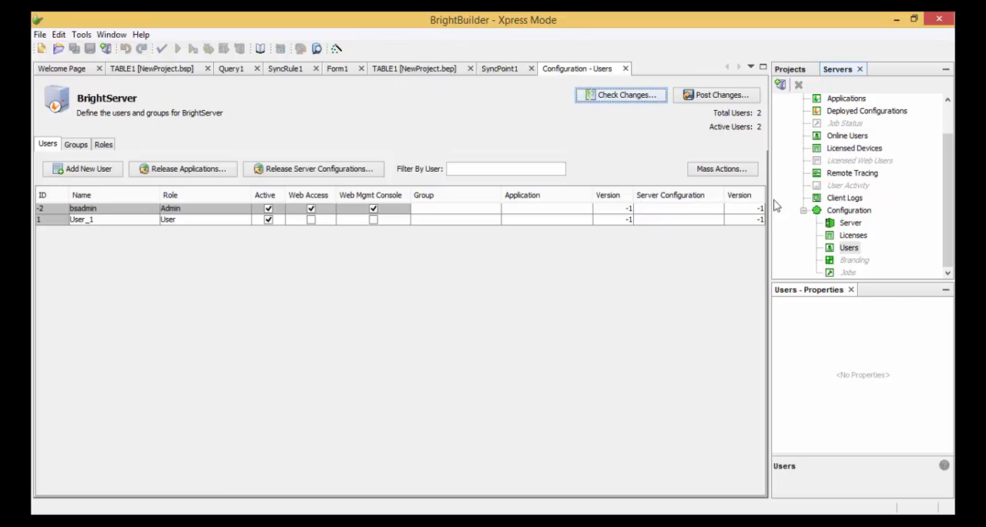
left_click_drag(945, 158, 945, 131)
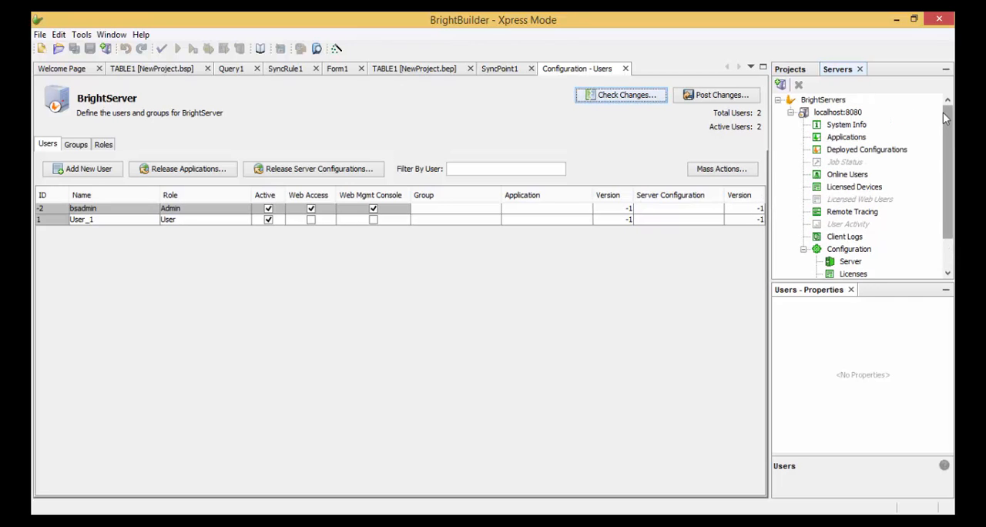
left_click(799, 71)
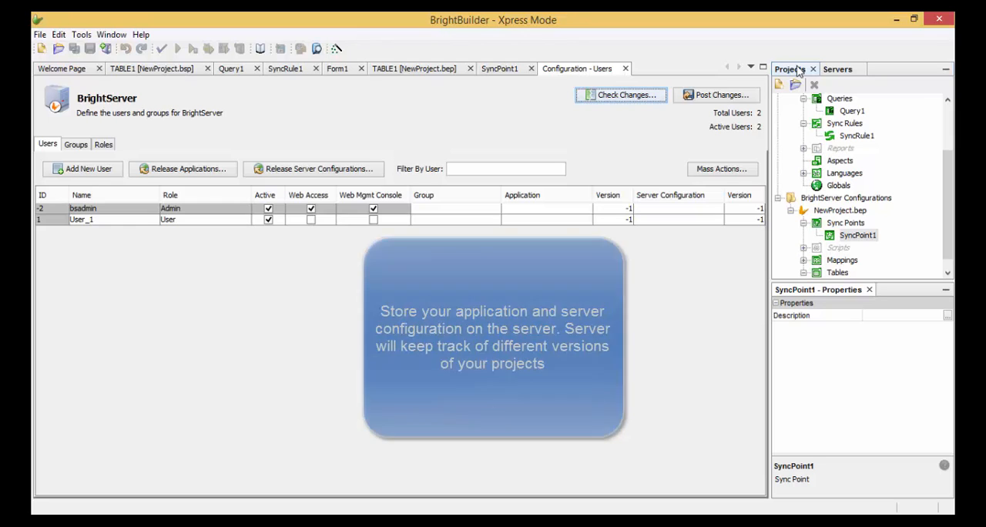
- Deploy NewProject.bsp to localhost:8080 with the release description "First BSP Deployment" and proceed to releasing the application
left_click_drag(942, 179, 942, 134)
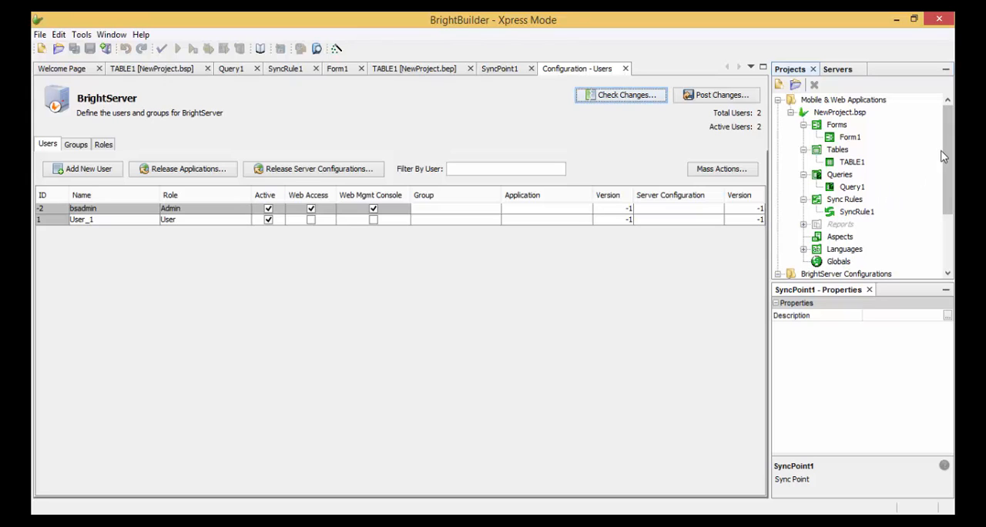
left_click(849, 114)
right_click(850, 114)
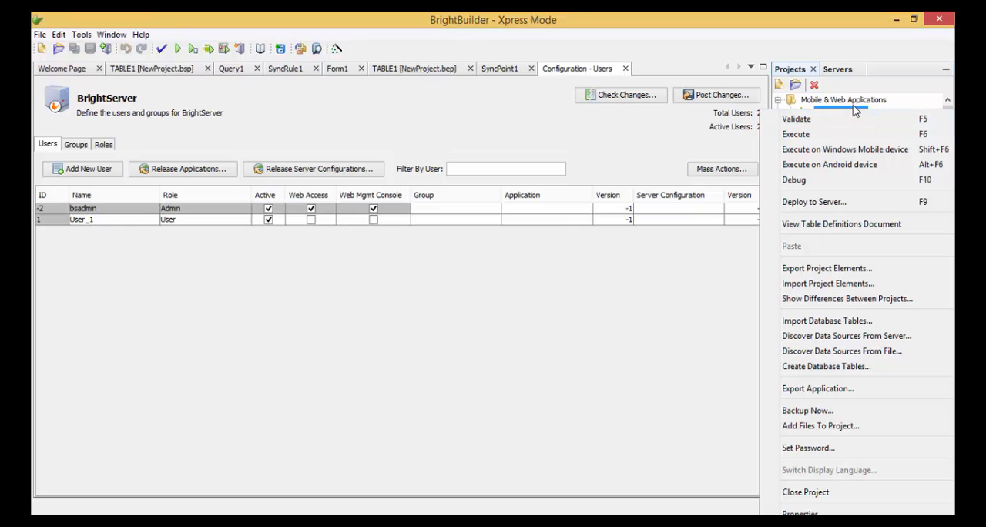
left_click(857, 201)
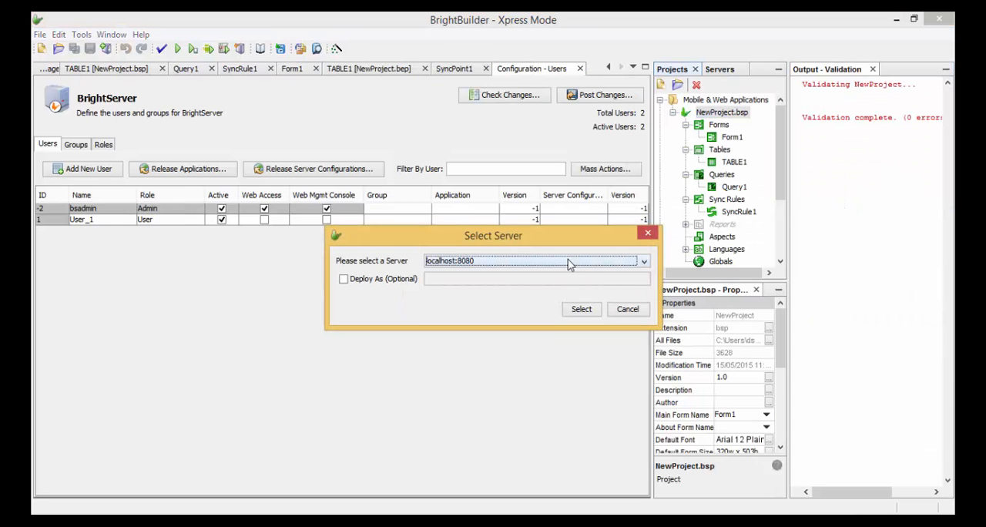
left_click(568, 264)
left_click(570, 264)
left_click(582, 310)
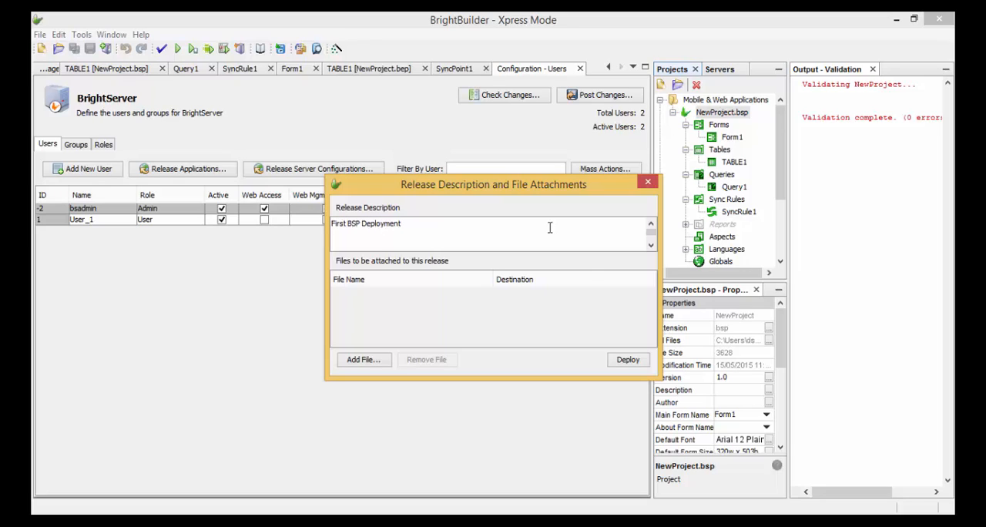
left_click(640, 361)
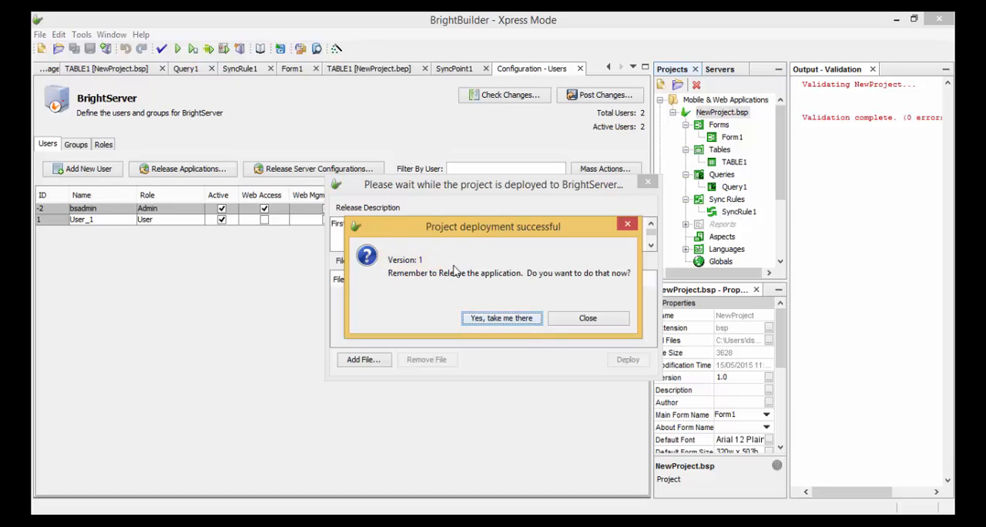
left_click(520, 323)
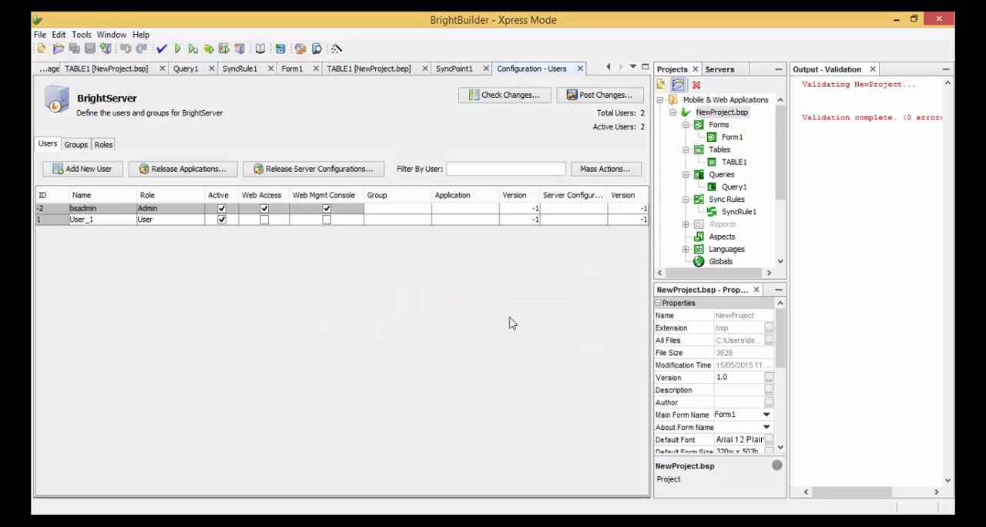
- Start an application release and choose NewProject, version 1
left_click(191, 170)
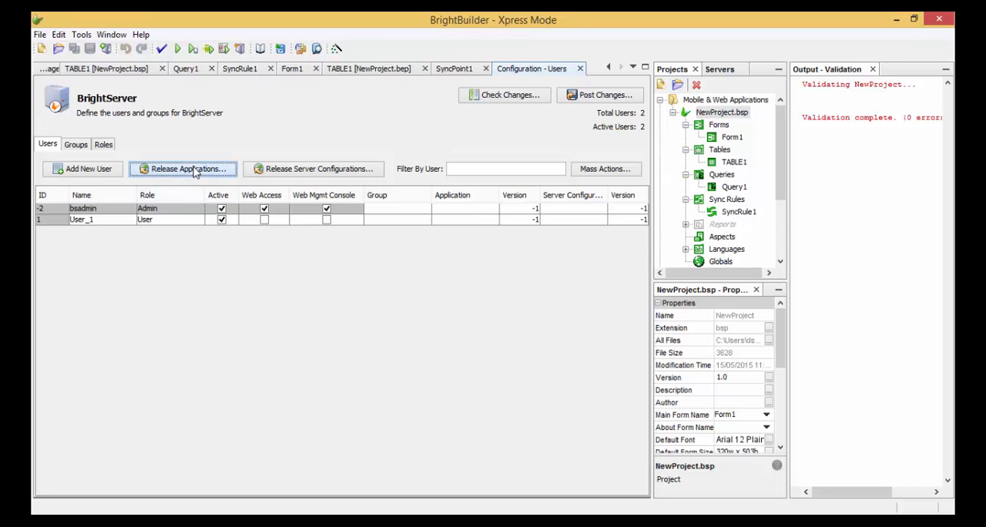
left_click(427, 102)
left_click(428, 124)
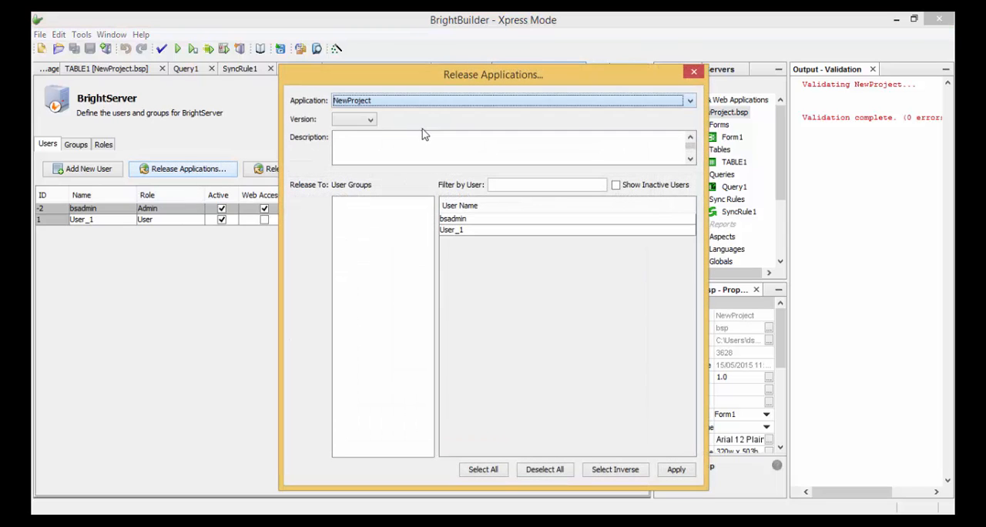
left_click(373, 120)
left_click(368, 134)
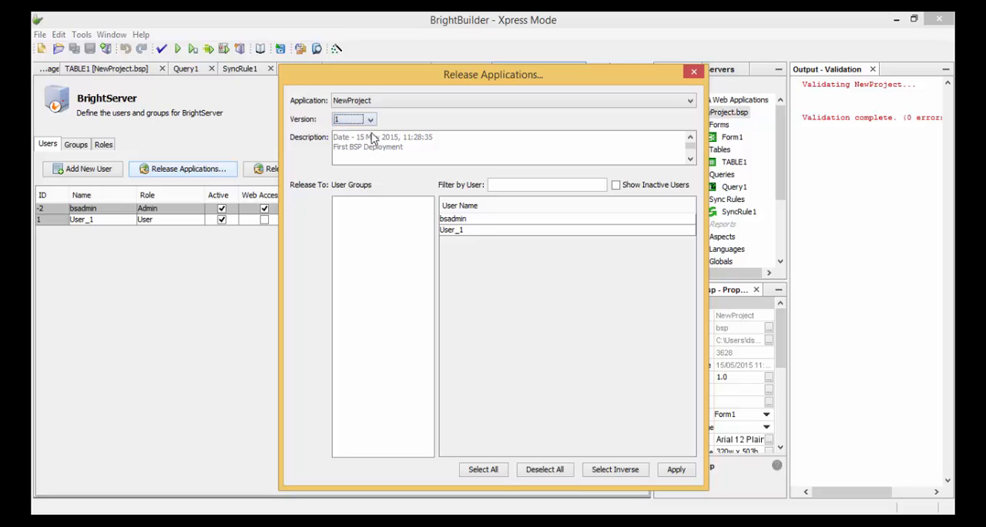
- Select only User_1 as the recipient of the application release and apply it
left_click(469, 229)
left_click(476, 221)
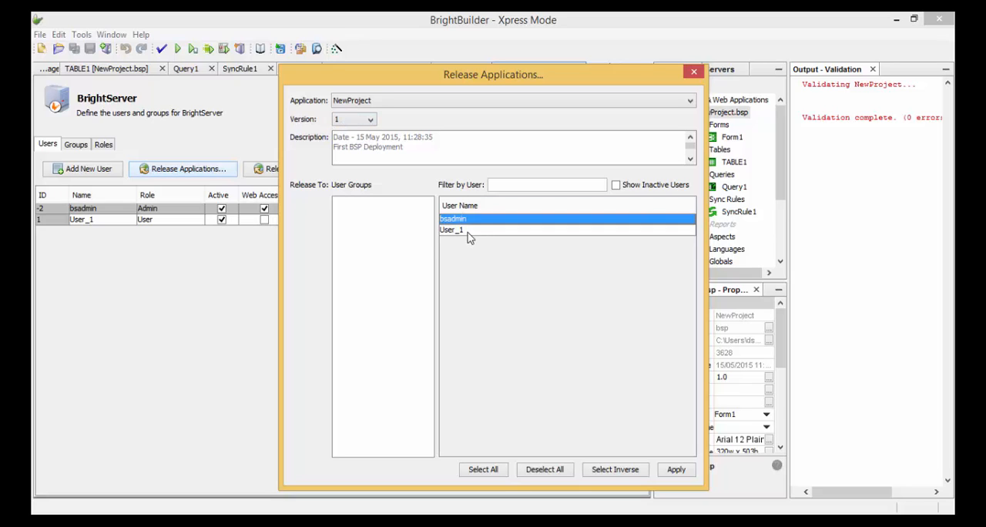
left_click(468, 231)
left_click(475, 218)
left_click(477, 231)
left_click(480, 219)
left_click(478, 230)
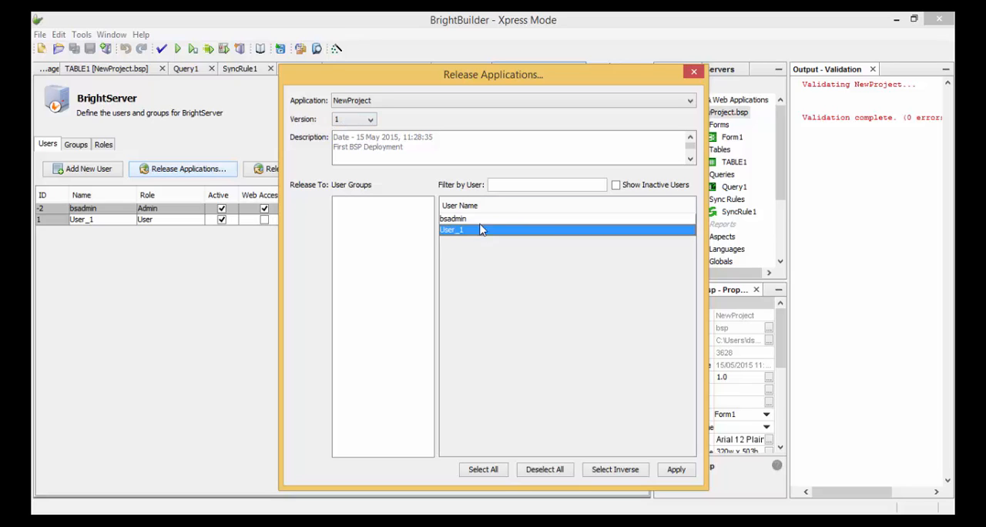
left_click(483, 220)
left_click(485, 231, "ctrl")
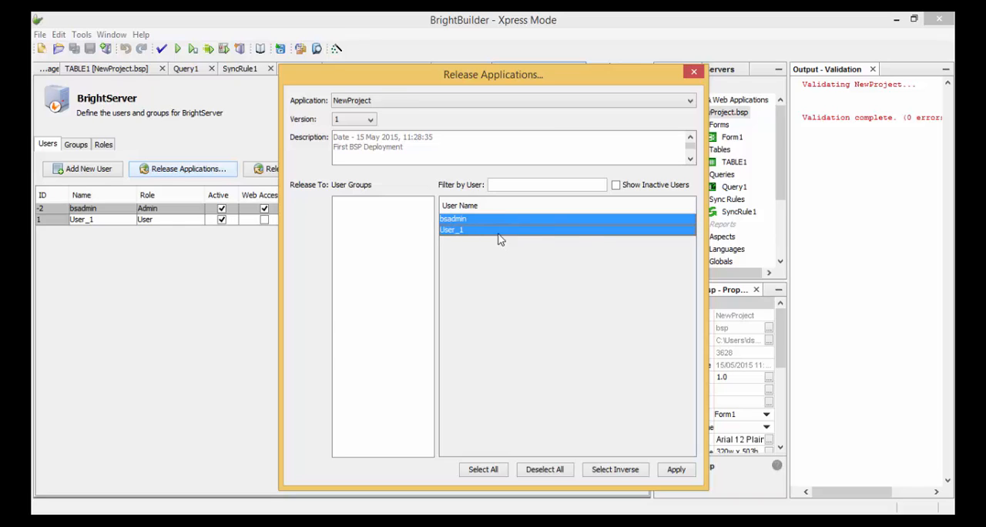
left_click(494, 231)
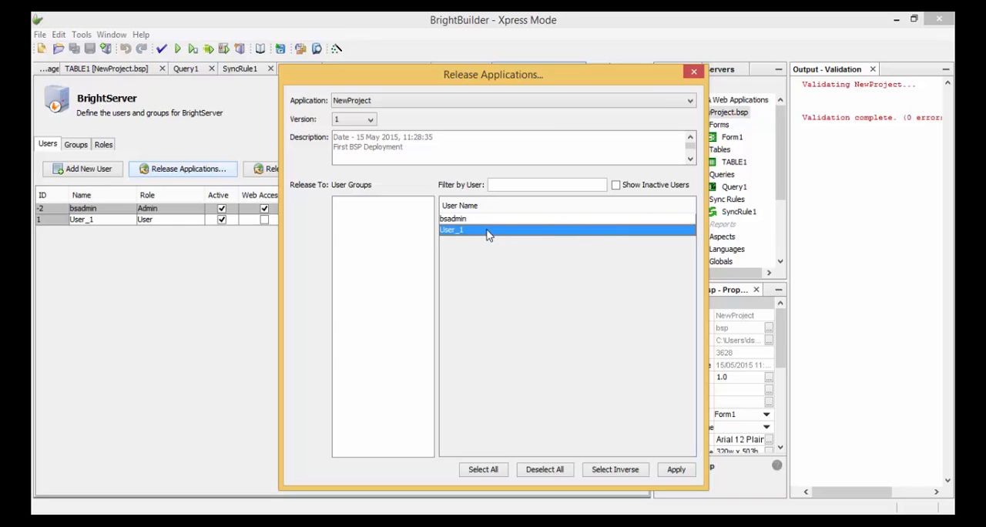
left_click(678, 468)
- Deploy the NewProject.bep configuration to localhost:8080 with the release description "First BEP Deployment" and proceed to releasing it
left_click_drag(780, 144, 780, 200)
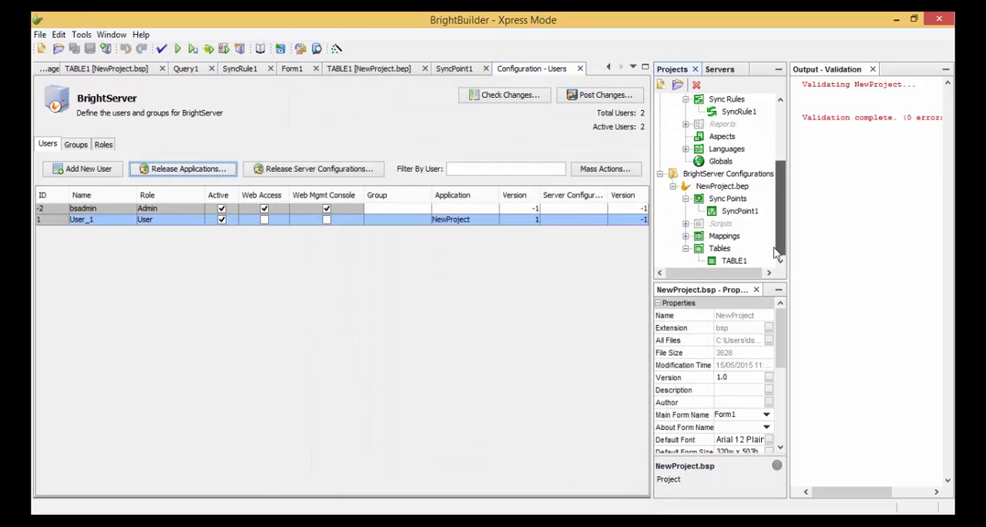
left_click(738, 187)
right_click(741, 188)
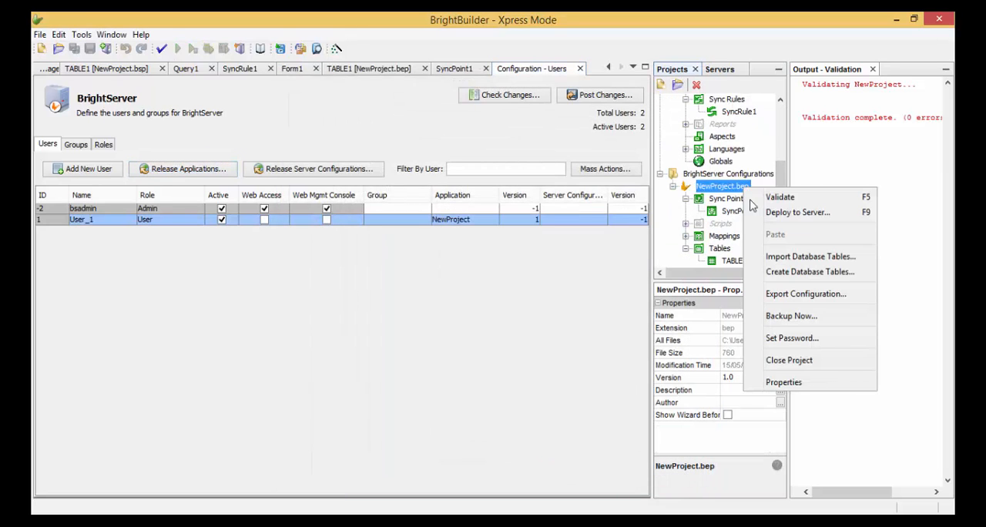
left_click(795, 212)
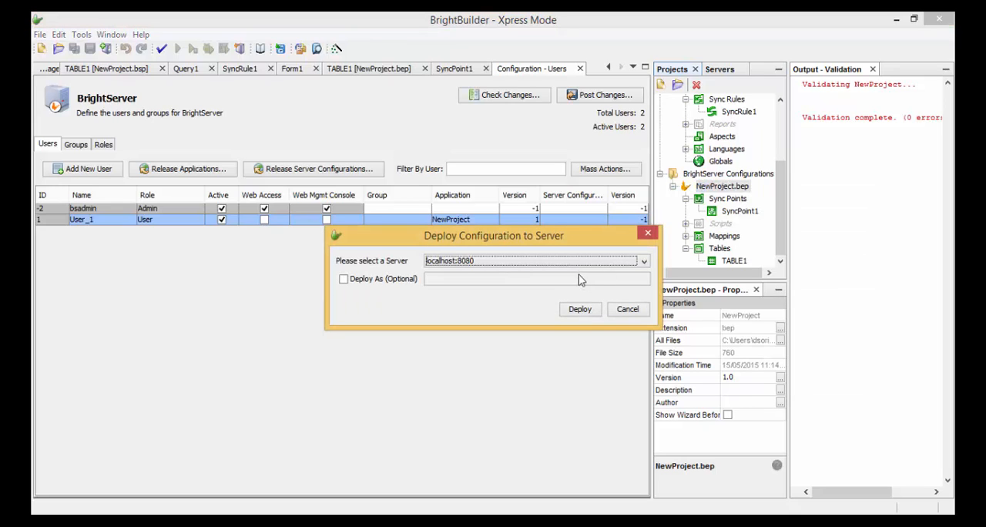
left_click(579, 309)
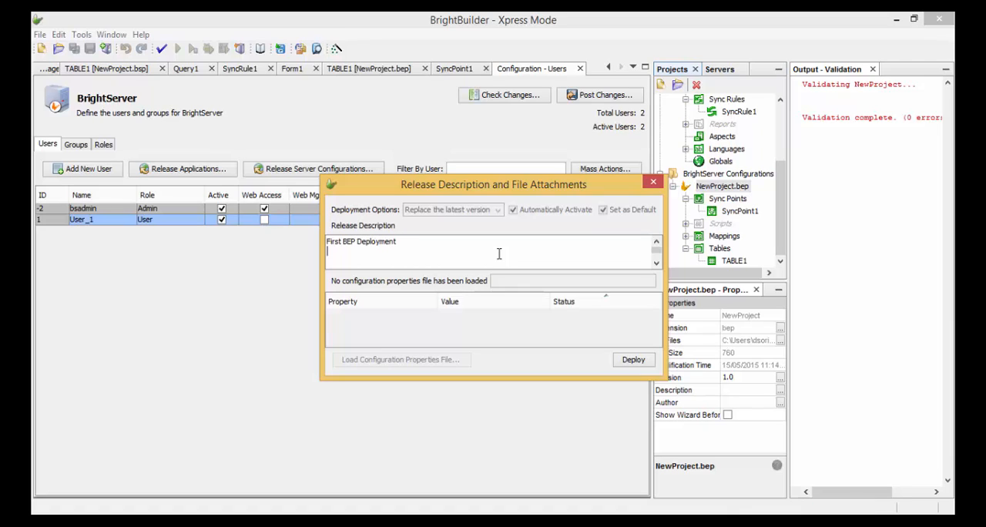
left_click(633, 359)
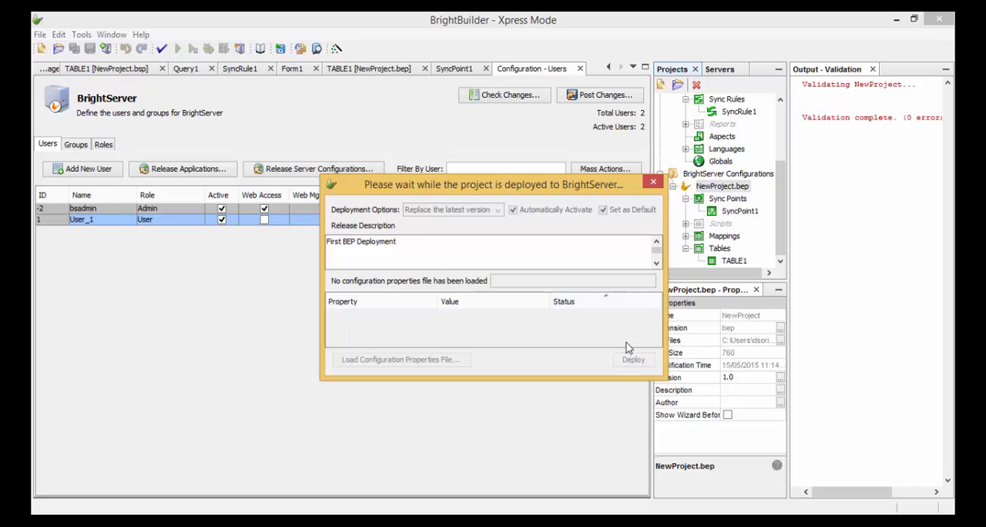
left_click(562, 319)
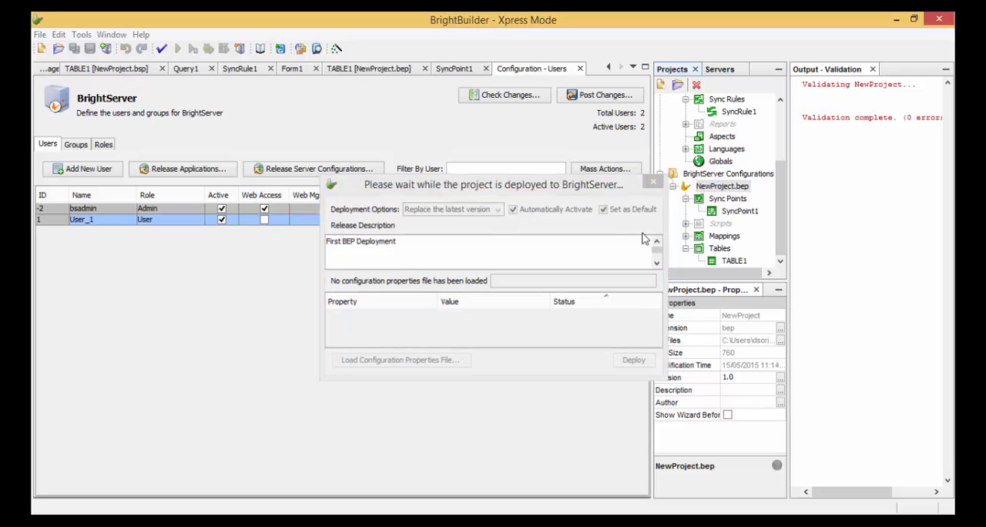
- Release version 1 of the NewProject server configuration to User_1
left_click(313, 171)
left_click(499, 102)
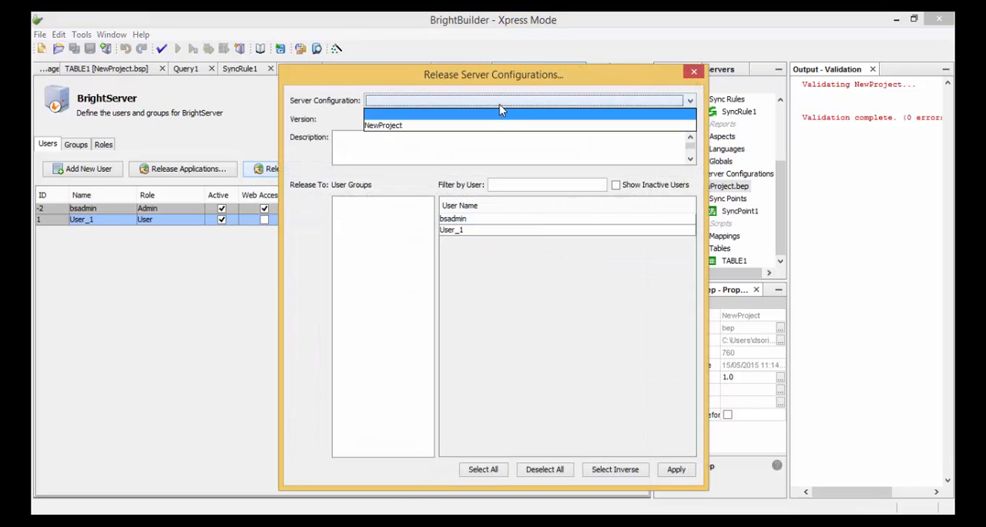
left_click(389, 131)
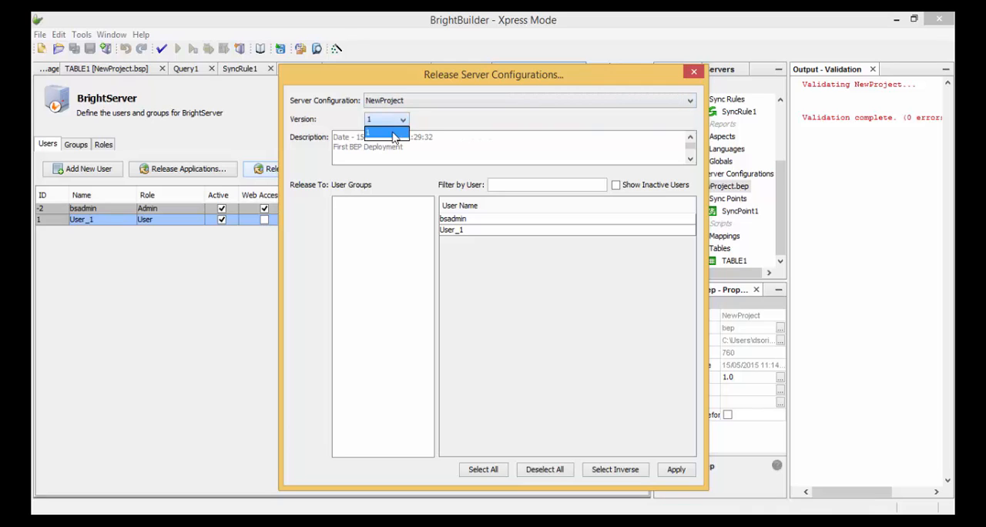
left_click(388, 133)
left_click(475, 233)
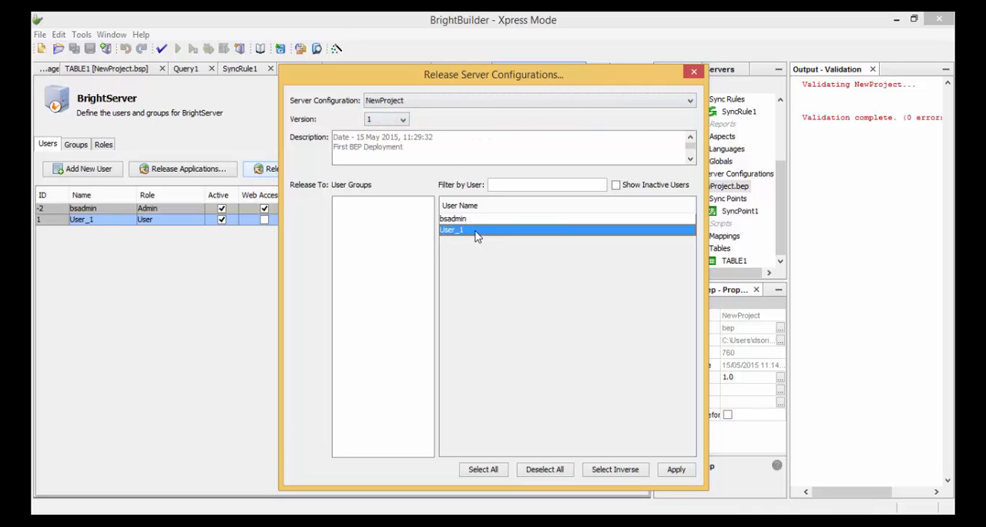
left_click(676, 470)
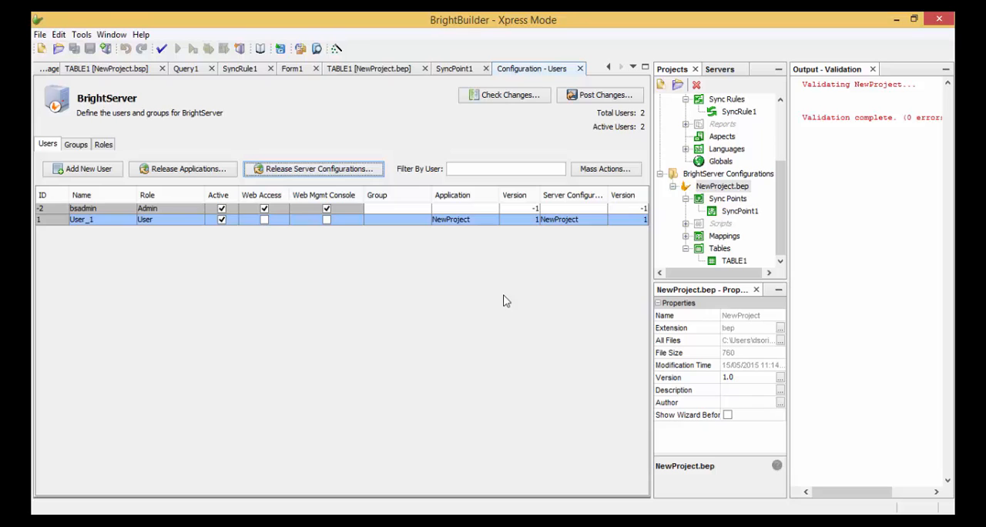
- Post User_1's application and server configuration assignments to BrightServer, accepting the previewed changes
left_click(621, 97)
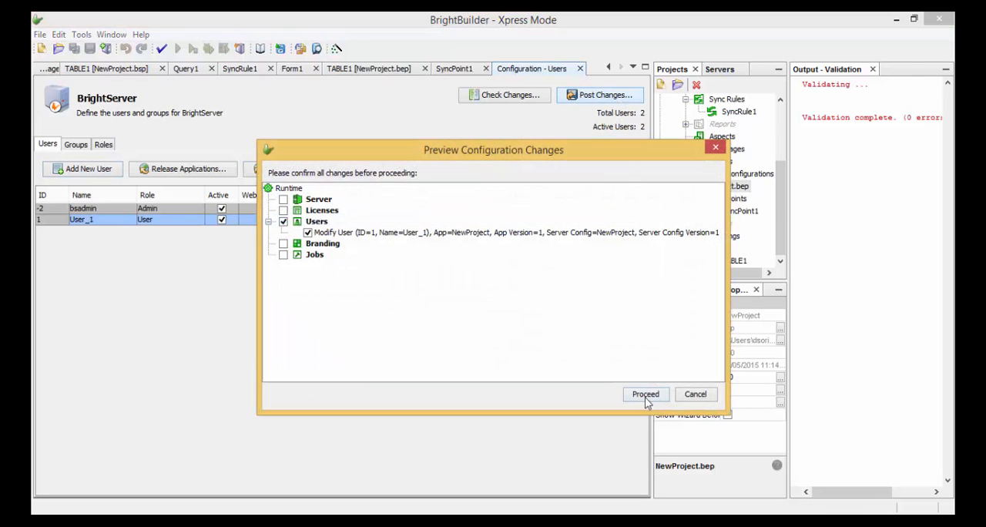
left_click(647, 399)
left_click(602, 307)
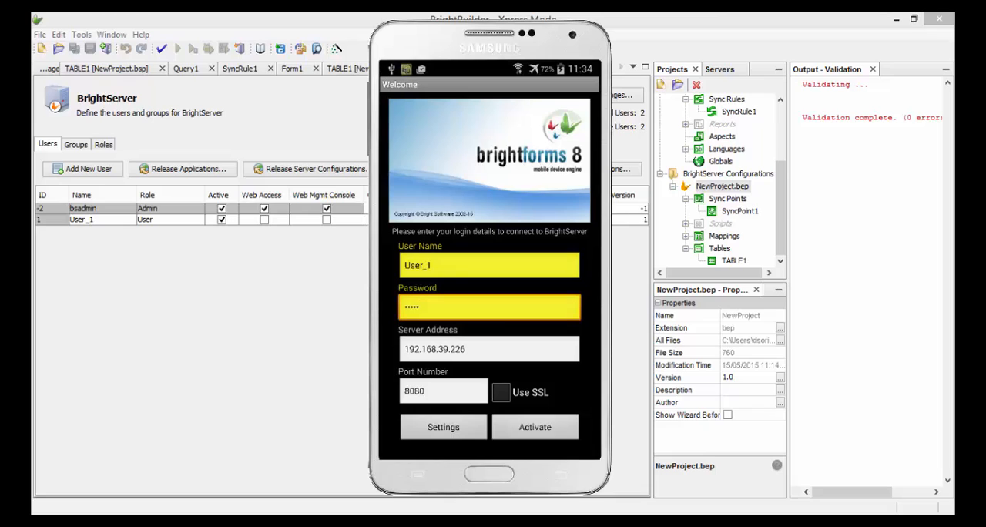
- Activate the phone client with the login details already filled in and enter the contact's name on Form1
left_click(536, 427)
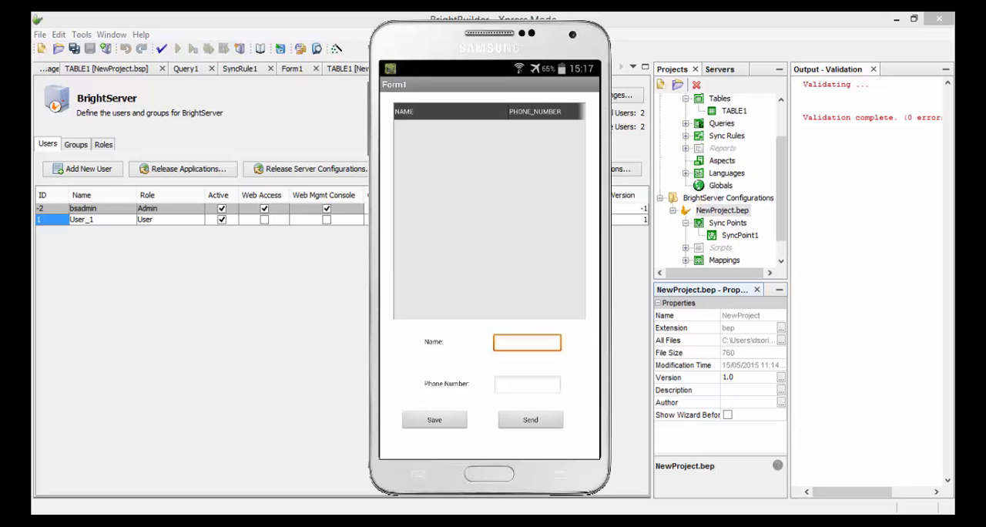
type("Da")
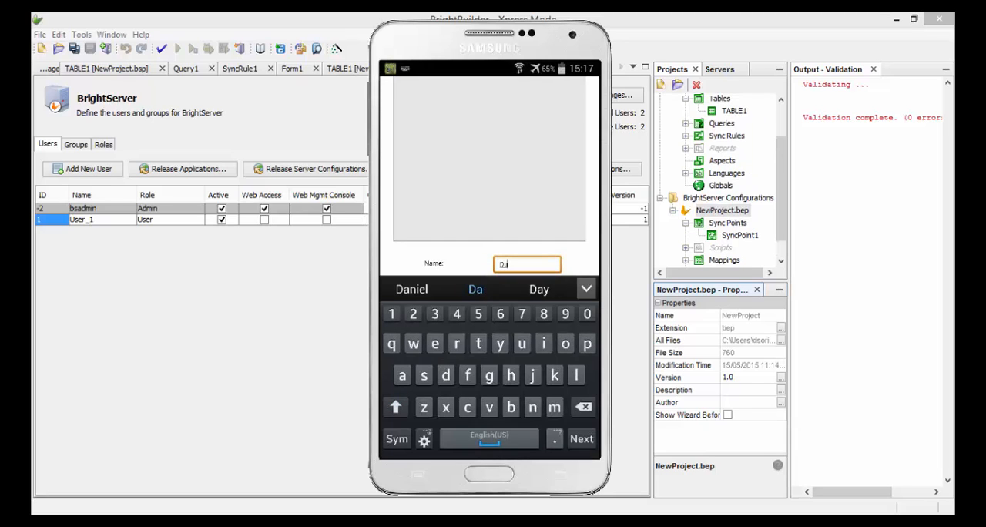
type("niel")
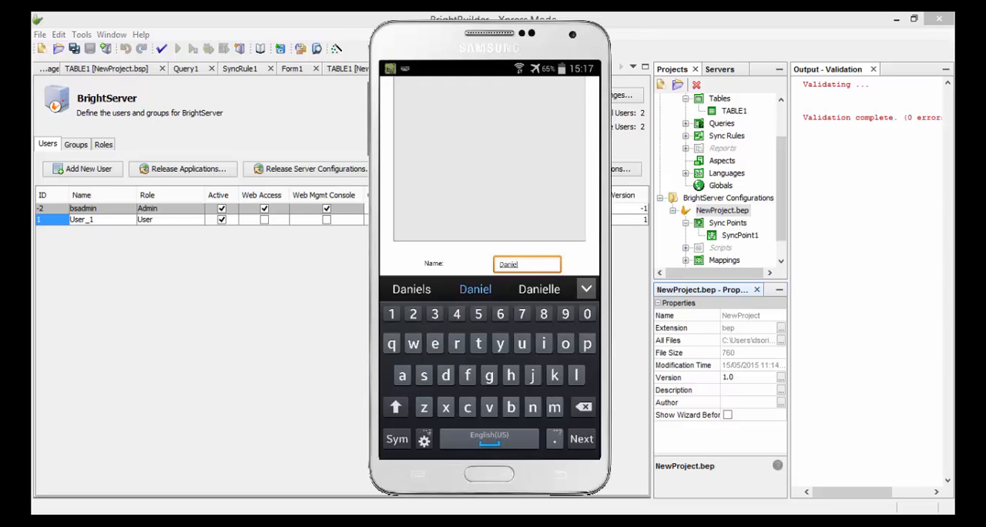
key("Escape")
- Fill in the contact's phone number on Form1, and save and send the record to BrightServer
left_click(528, 385)
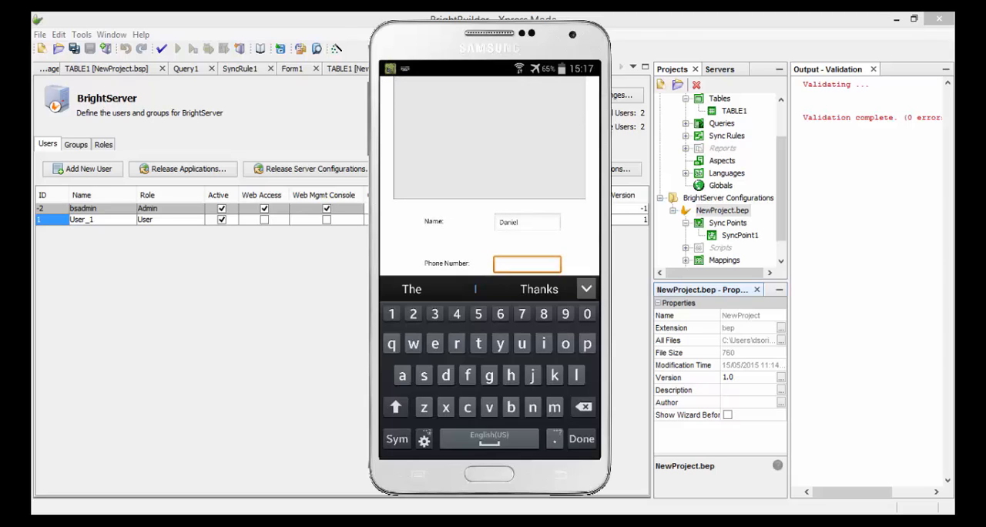
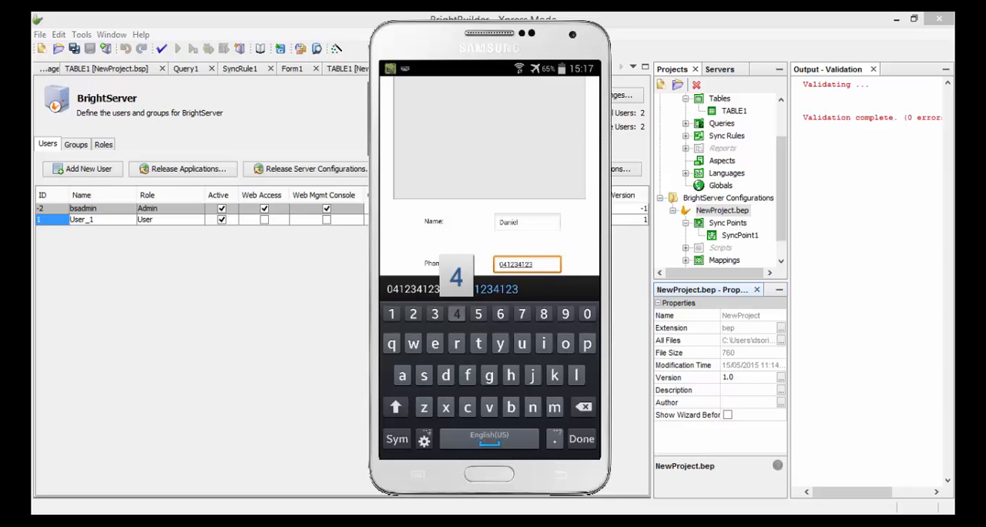
key("Return")
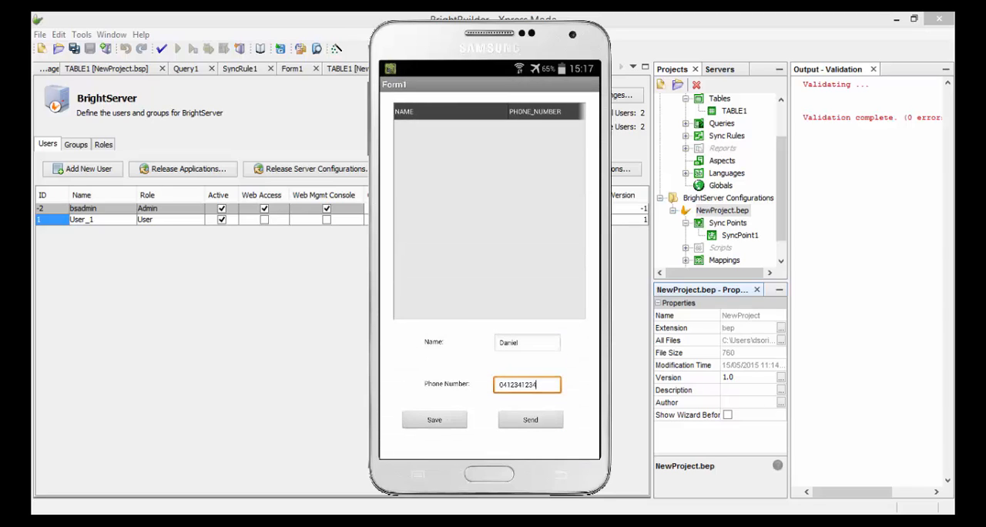
left_click(435, 420)
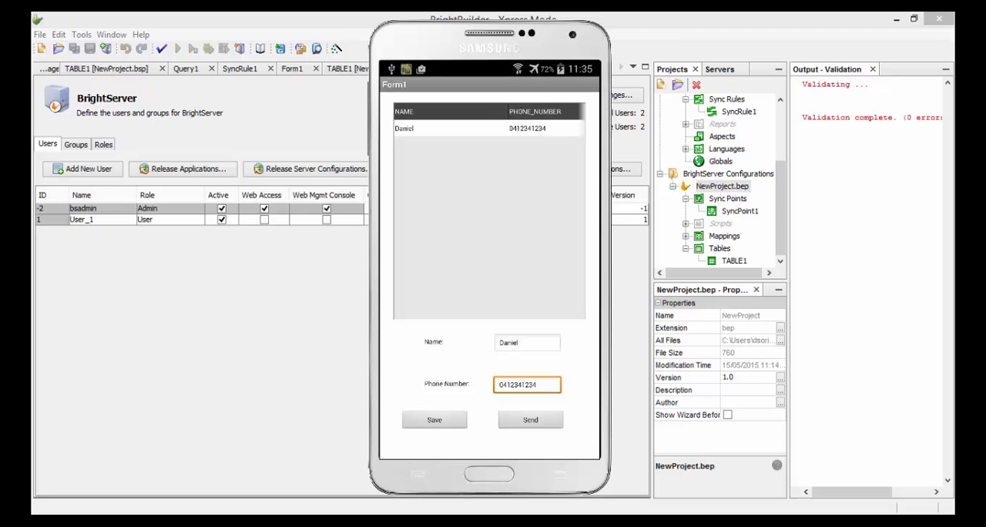
left_click(531, 420)
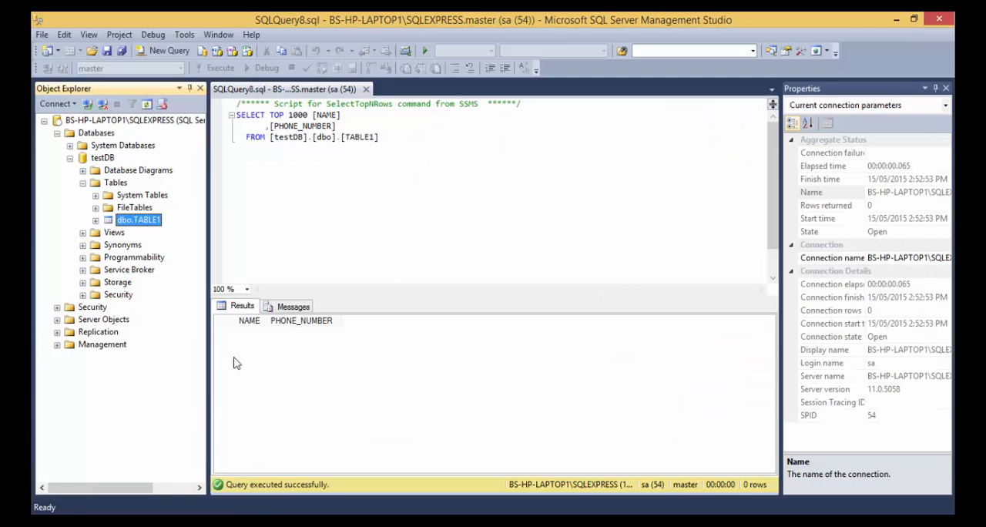
- Query the top 1000 rows of dbo.TABLE1 in SQL Server Management Studio to check the sent record, and return to BrightBuilder
right_click(157, 222)
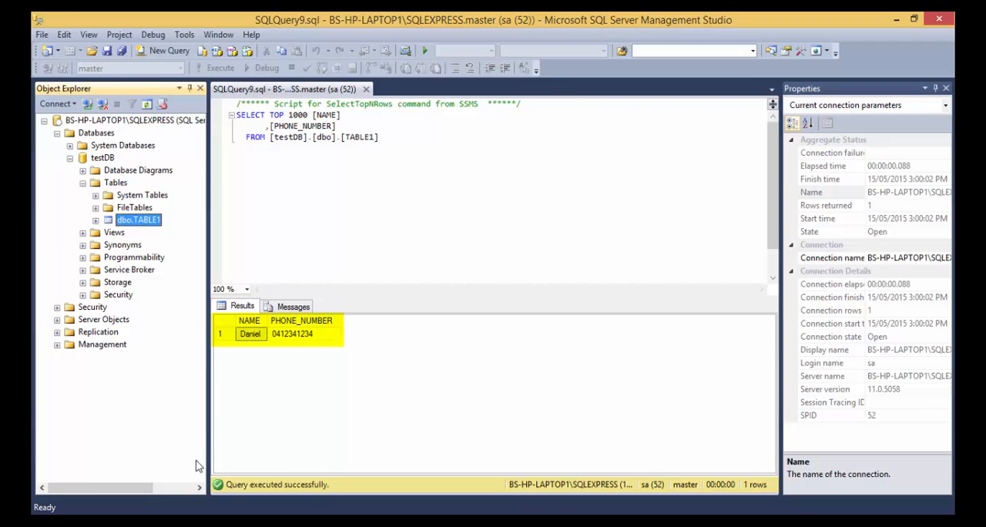
mouse_move(379, 521)
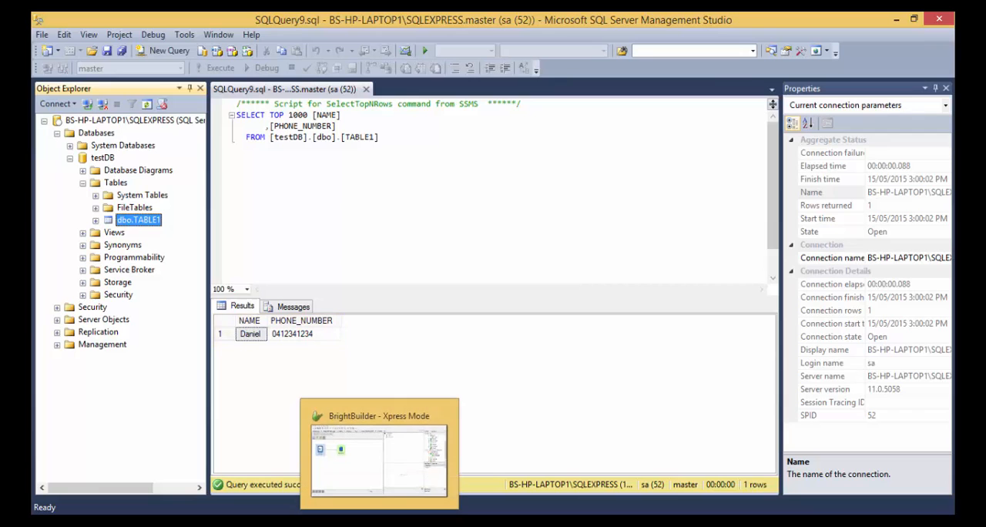
left_click(379, 454)
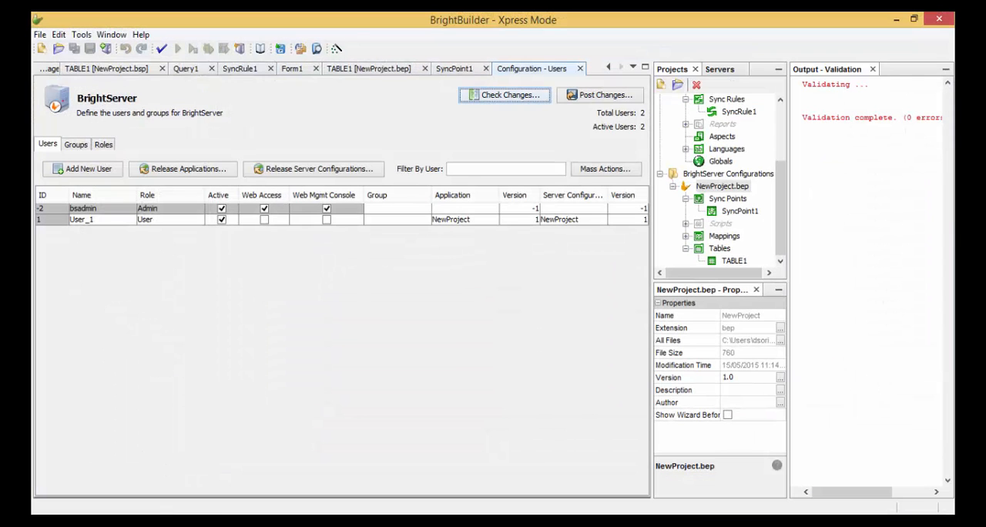